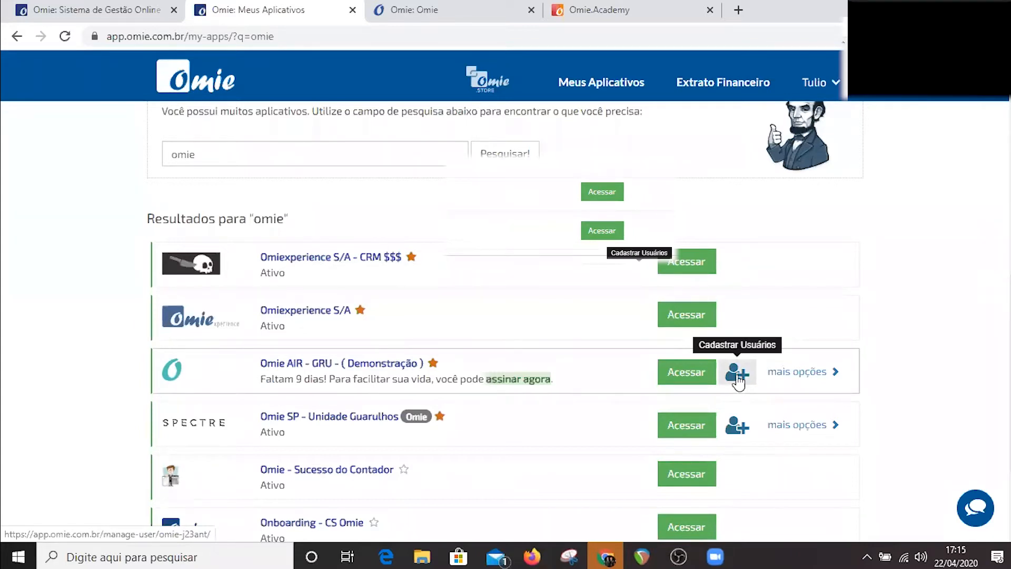
# Check the invited users and profiles of Omie AIR - GRU - (Demonstração), and open that application.
pyautogui.click(738, 377)
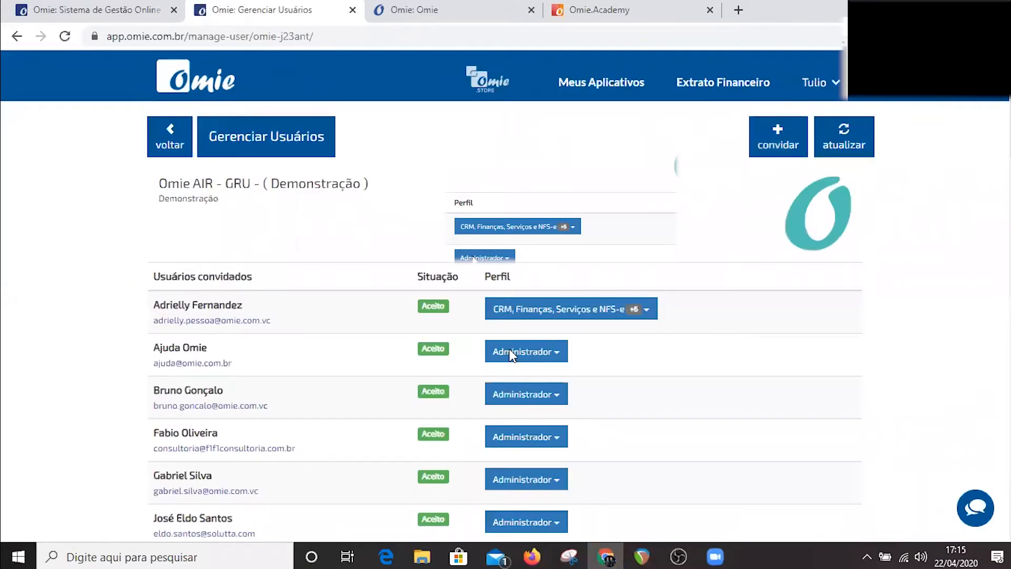
pyautogui.click(162, 154)
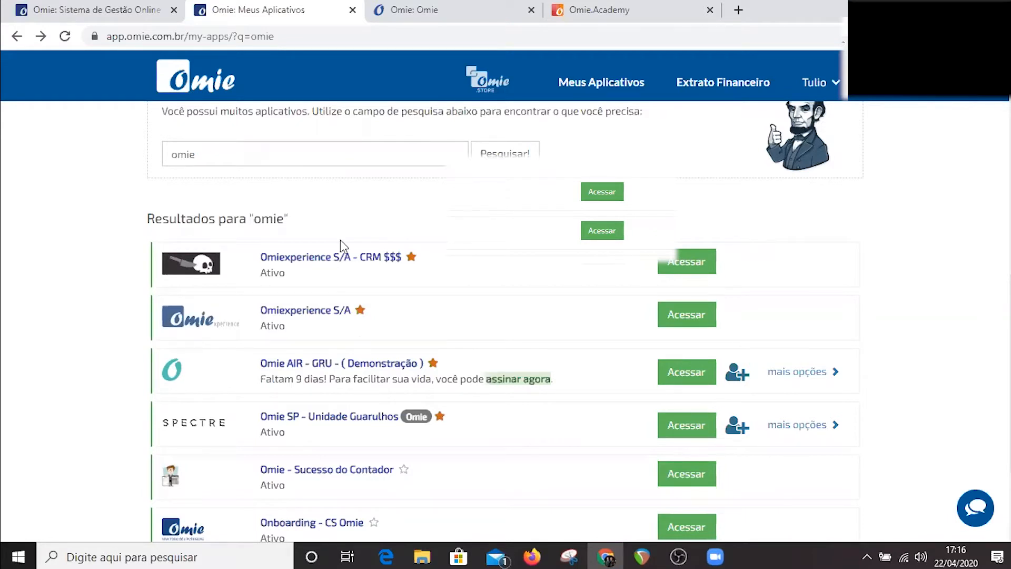
pyautogui.click(356, 367)
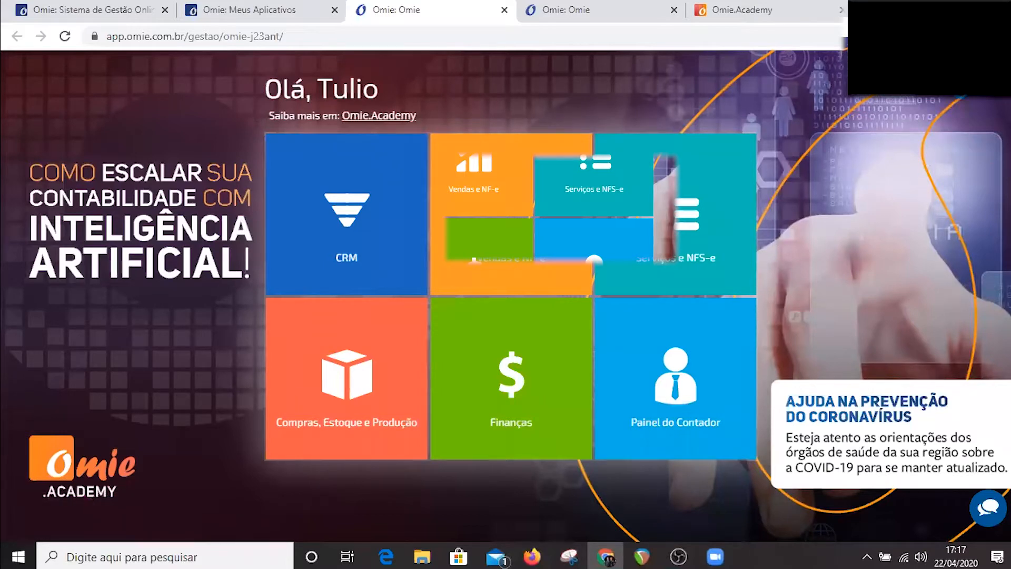
# Open Dados da Minha Empresa in the application's settings and review the CNPJ and the registration details.
pyautogui.click(963, 100)
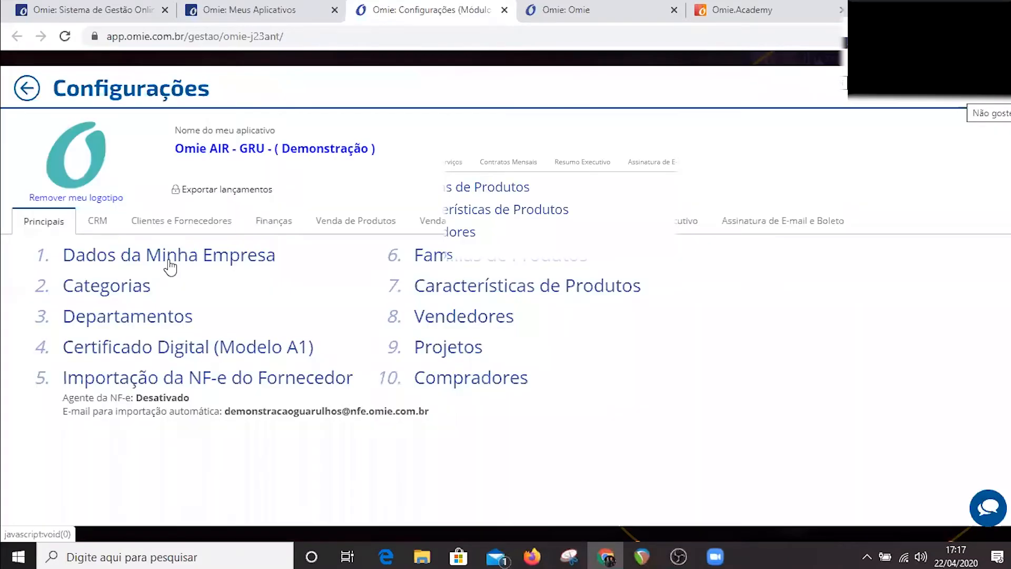
pyautogui.click(168, 258)
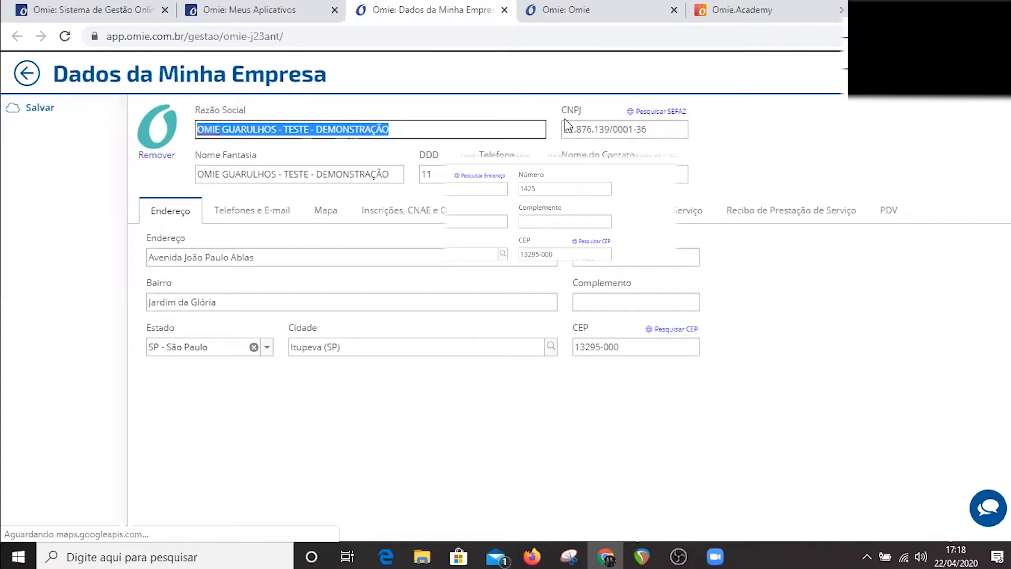
pyautogui.click(587, 130)
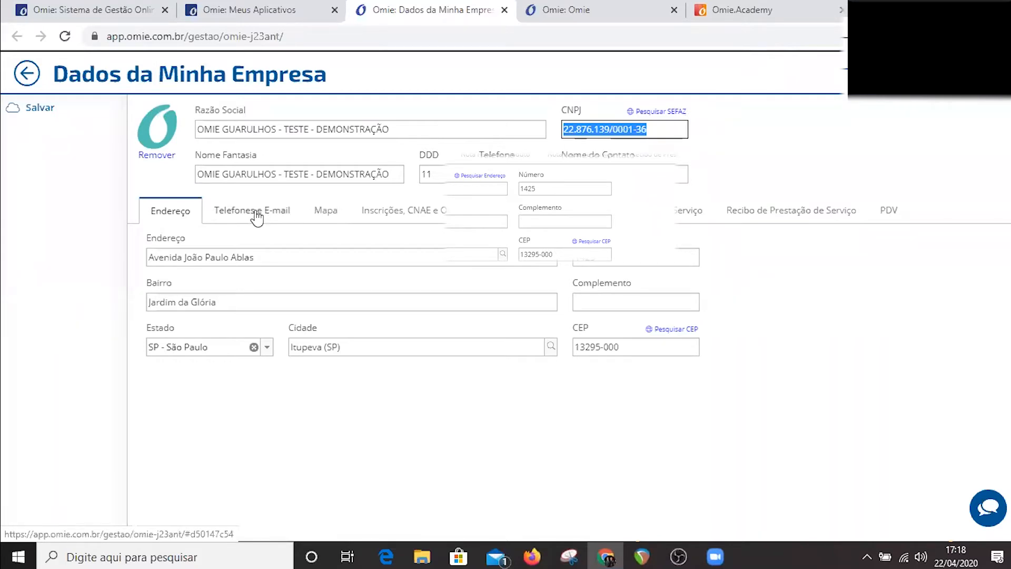
pyautogui.click(379, 210)
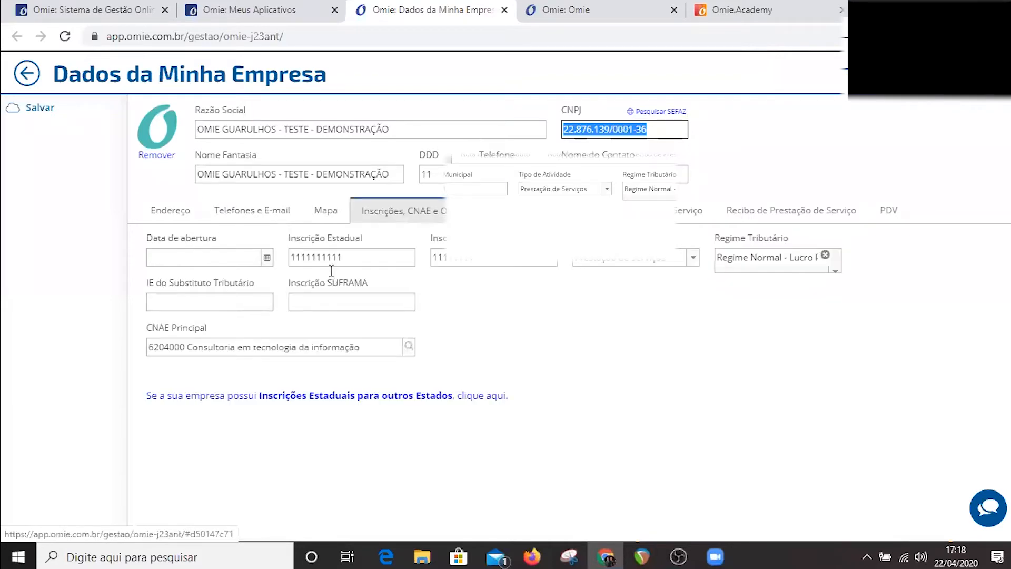
pyautogui.click(331, 258)
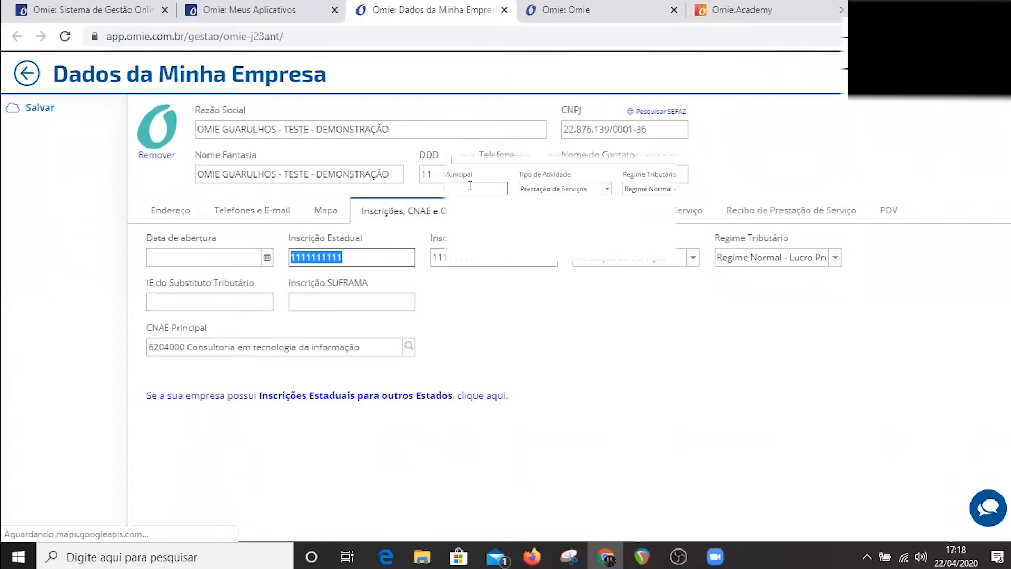
pyautogui.press('Tab')
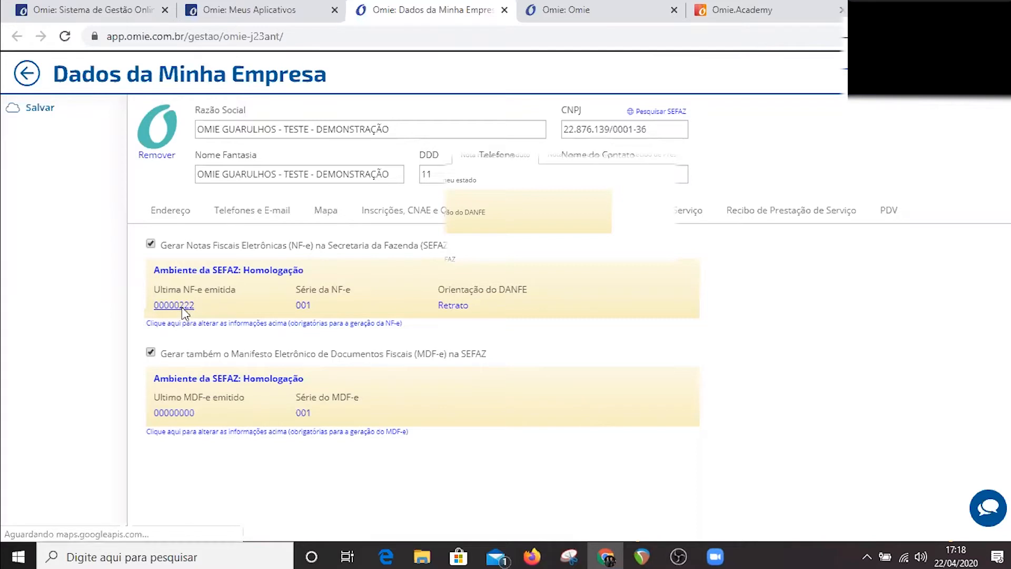
# Review the company's electronic invoice and Recibo de Prestação de Serviço settings, and return to Configurações.
pyautogui.click(566, 157)
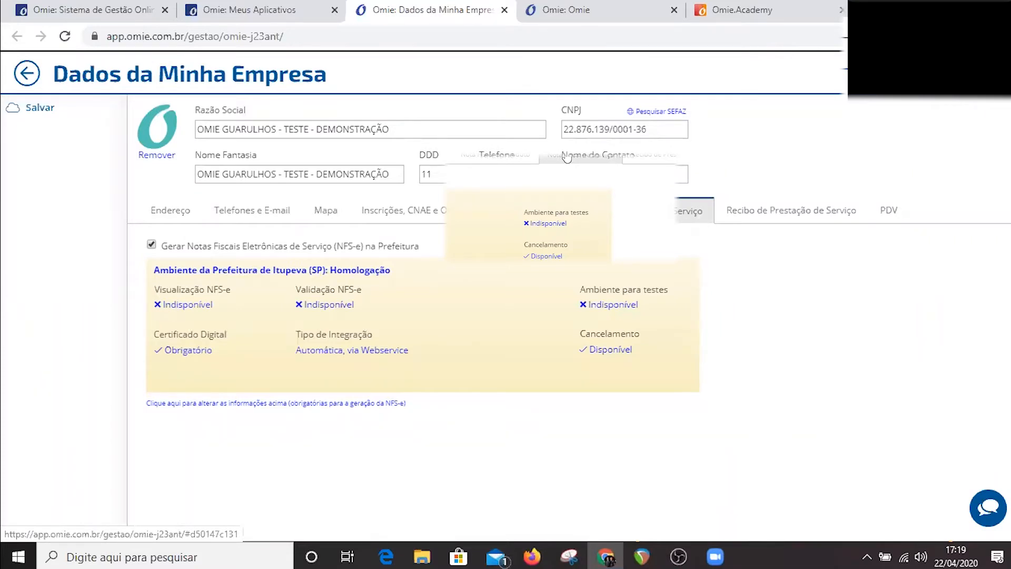
pyautogui.click(478, 159)
pyautogui.click(740, 217)
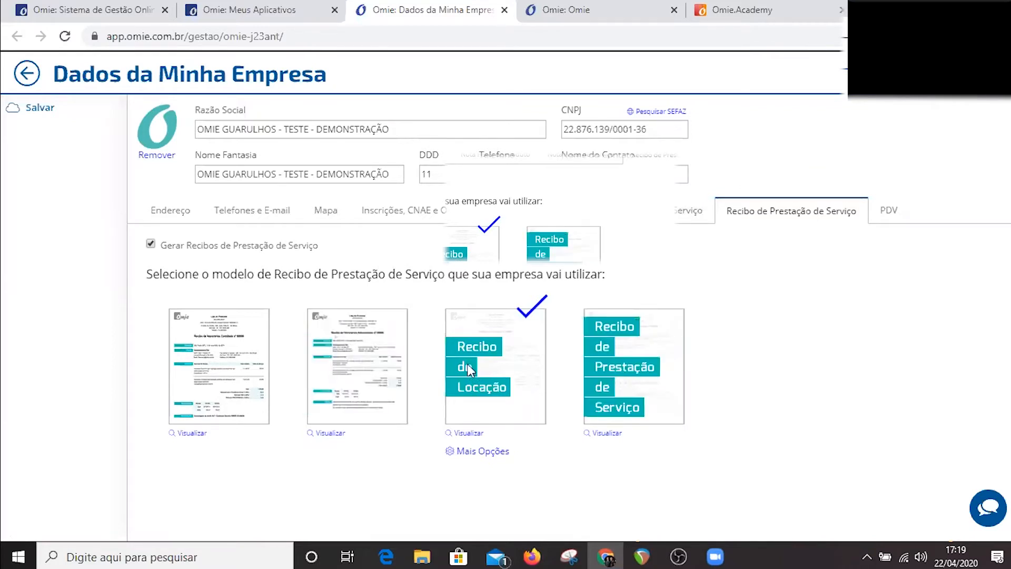
pyautogui.click(24, 78)
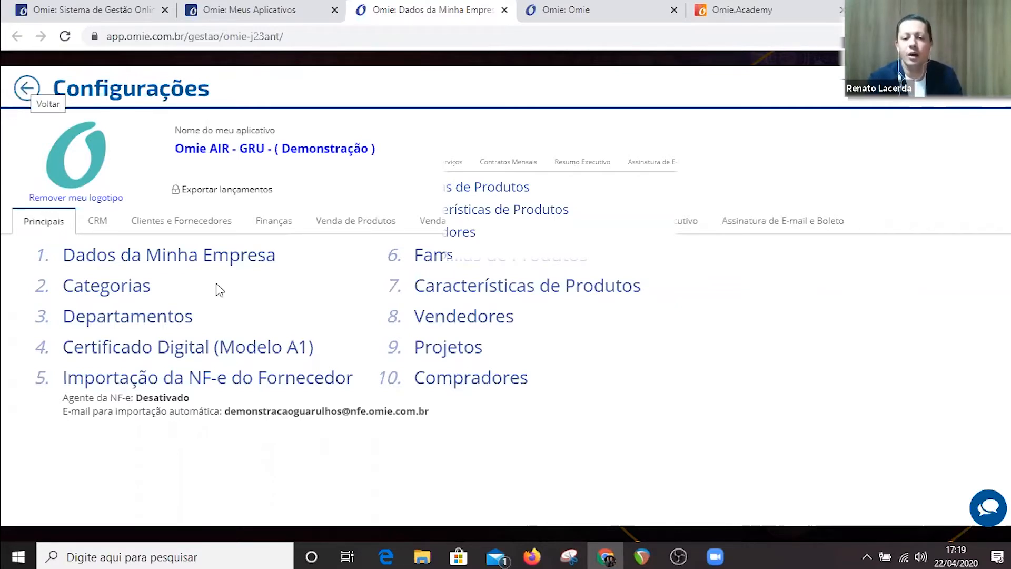
# Open the category configuration and examine Clientes - Serviços Prestados and the income and expense categories below it.
pyautogui.click(215, 260)
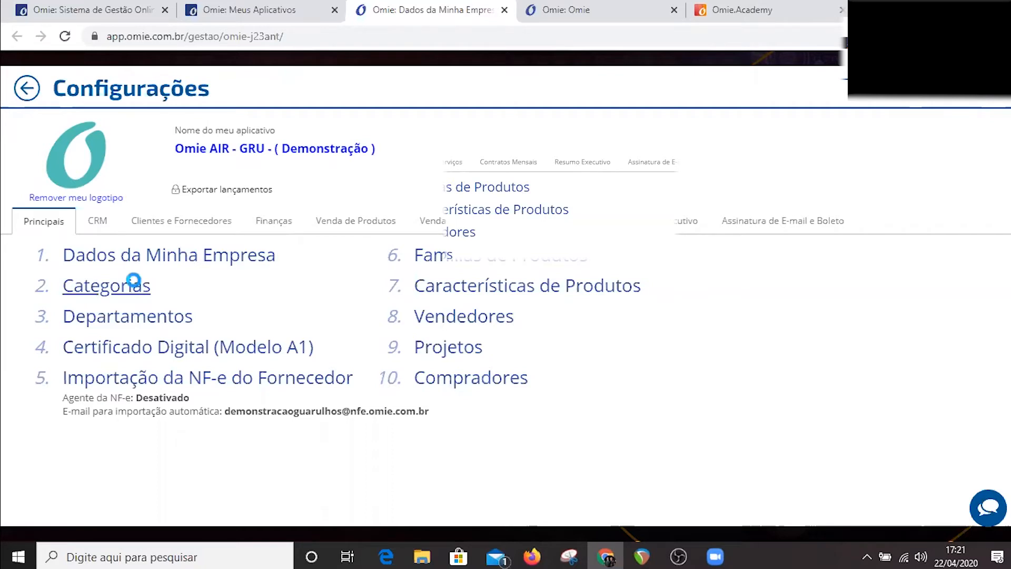
pyautogui.click(135, 286)
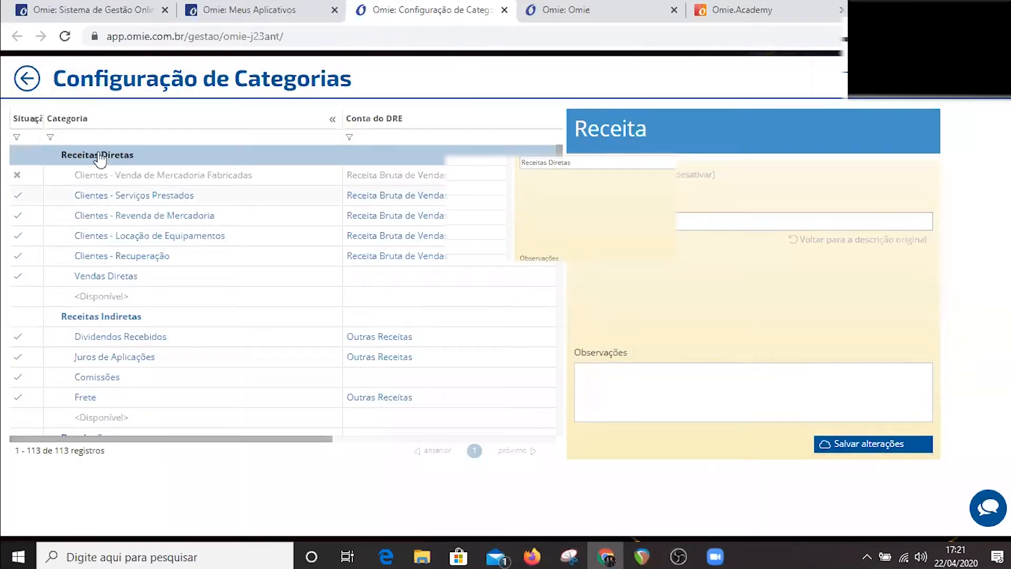
pyautogui.click(115, 199)
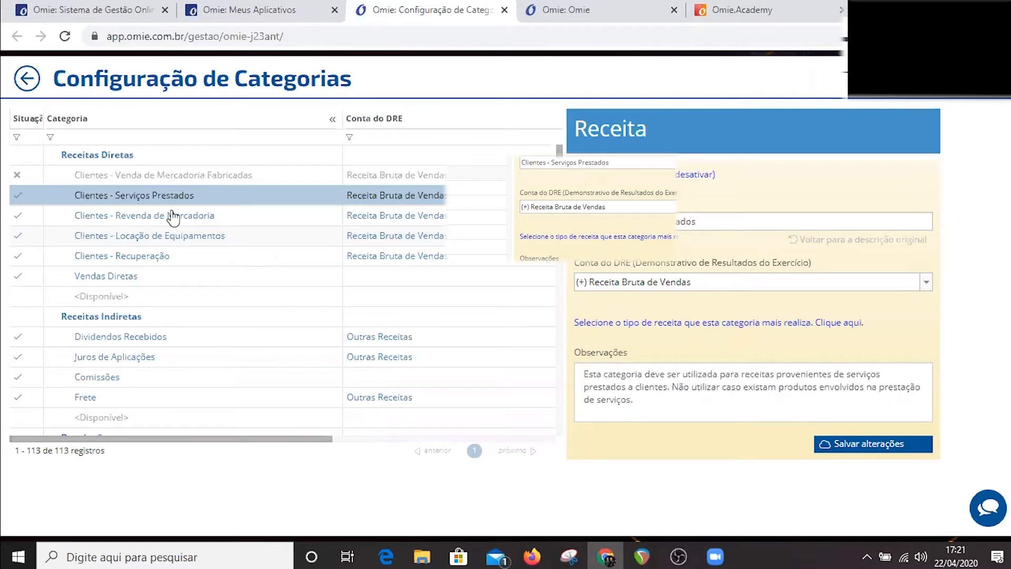
pyautogui.scroll(-10, 179, 243)
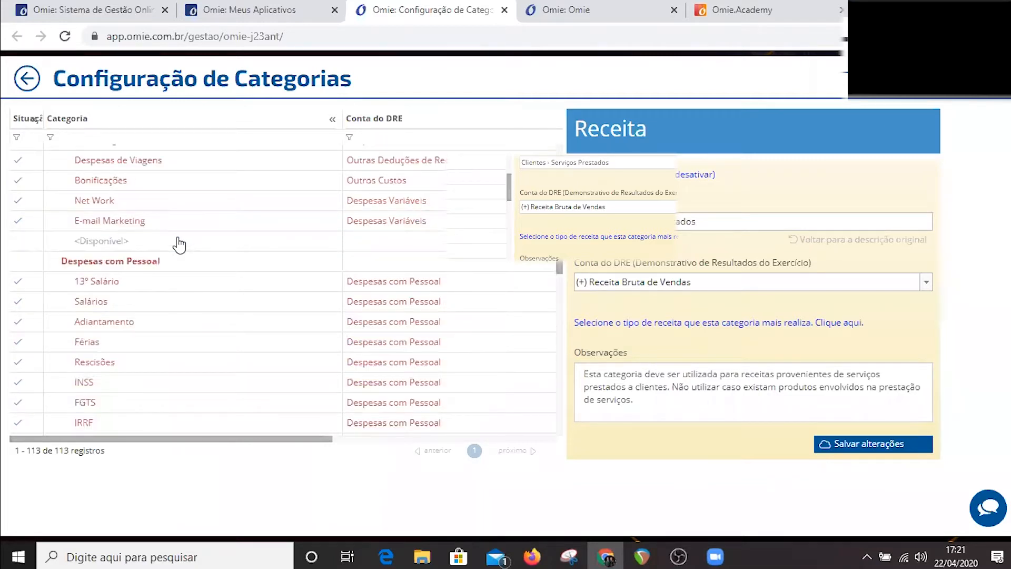
pyautogui.scroll(-4, 179, 243)
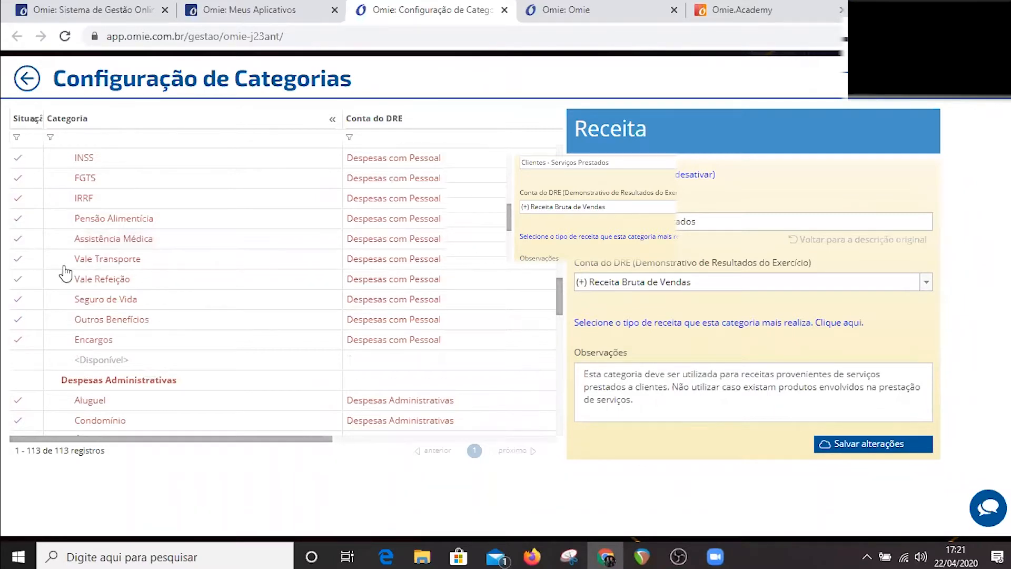
pyautogui.scroll(-5, 66, 295)
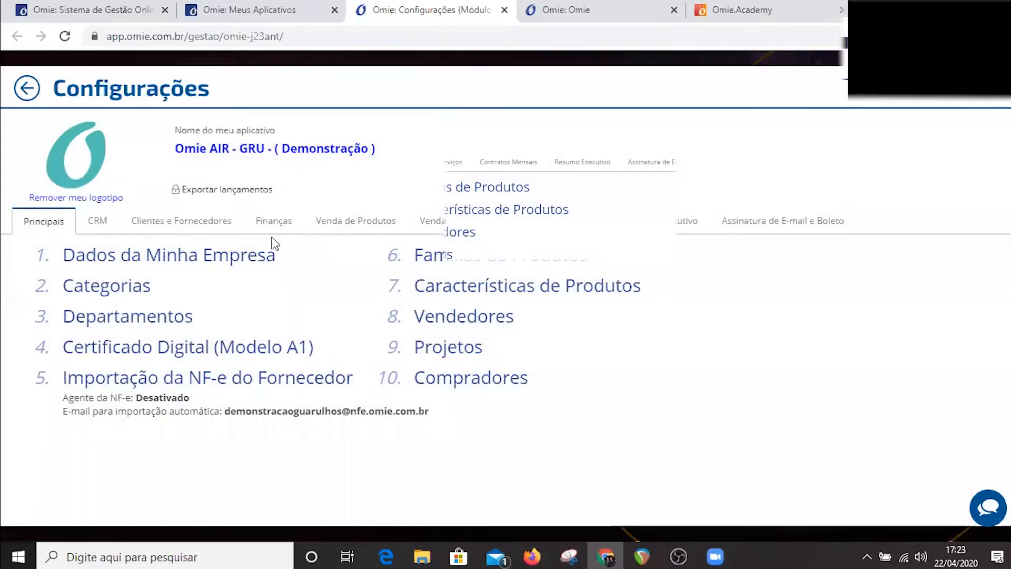
# Review the Finanças and Resumo Executivo settings, and return to the application's home screen.
pyautogui.click(274, 231)
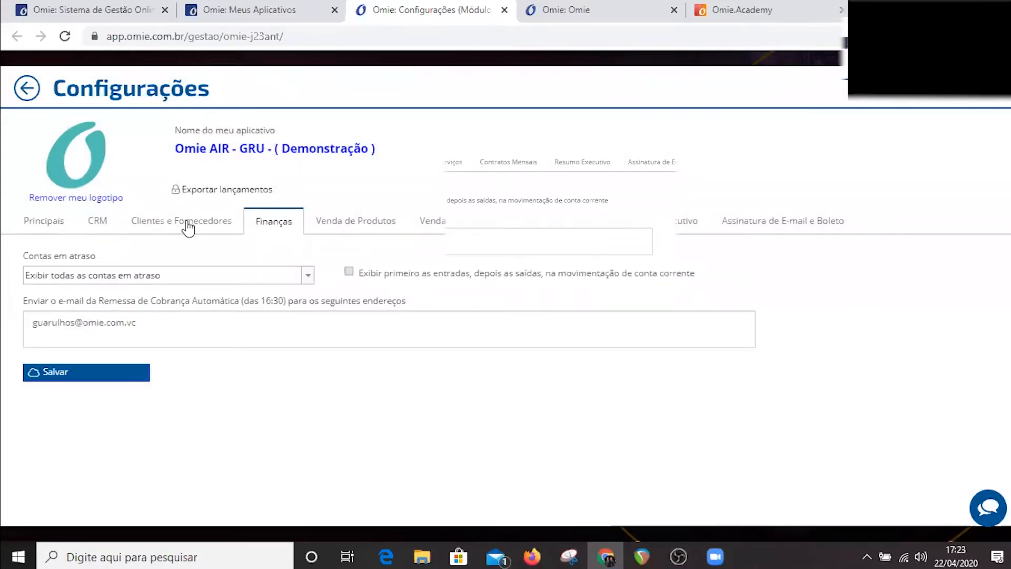
pyautogui.click(589, 162)
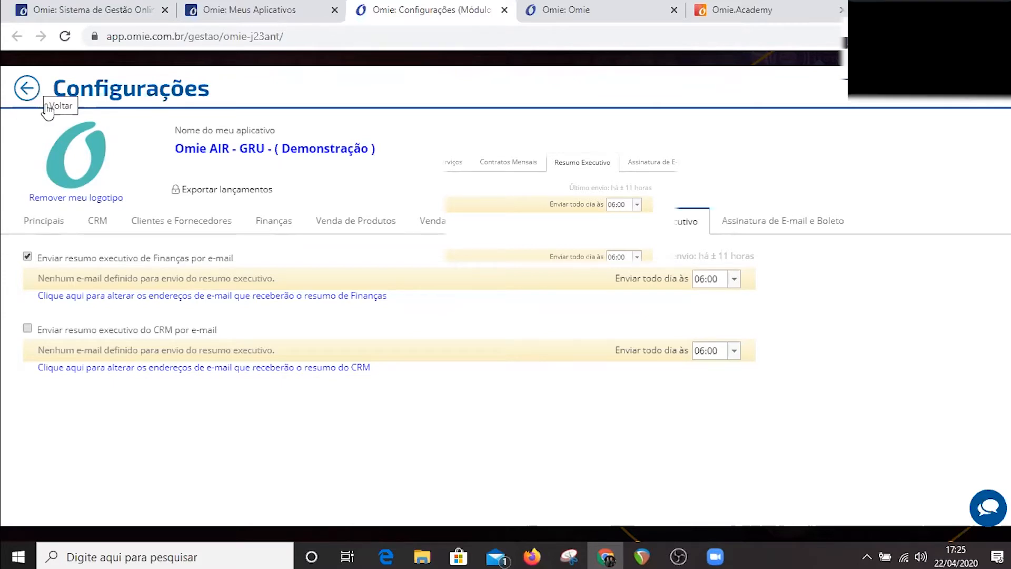
pyautogui.click(23, 89)
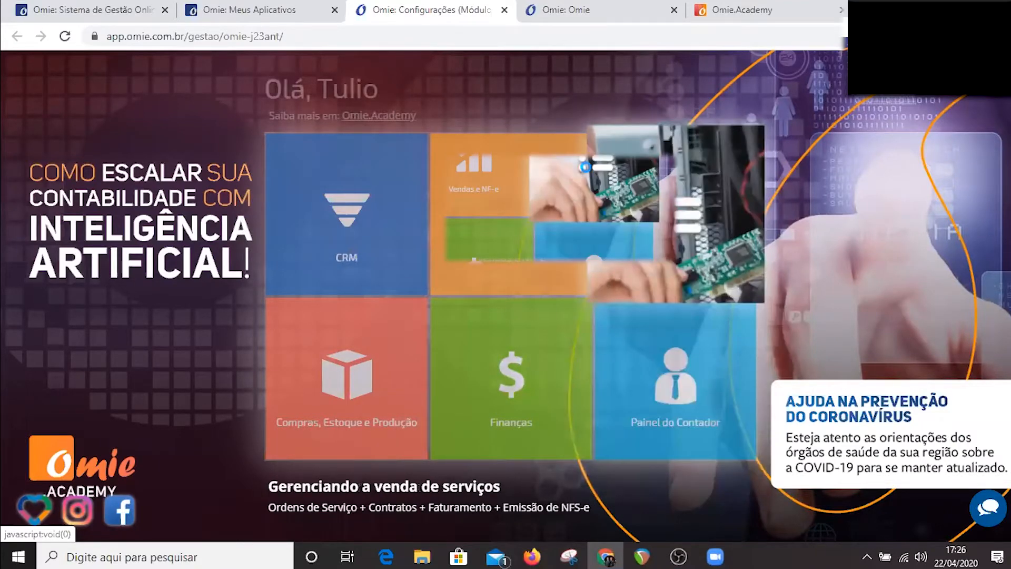
# Open the client list of the Serviços e NFS-e module and look through the records tagged Transportadora.
pyautogui.click(191, 251)
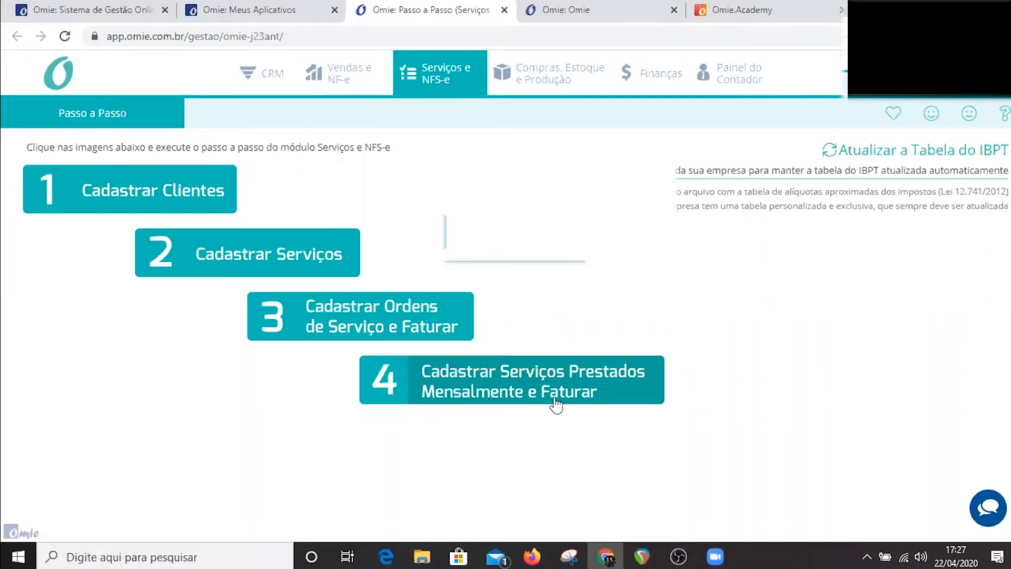
pyautogui.click(356, 315)
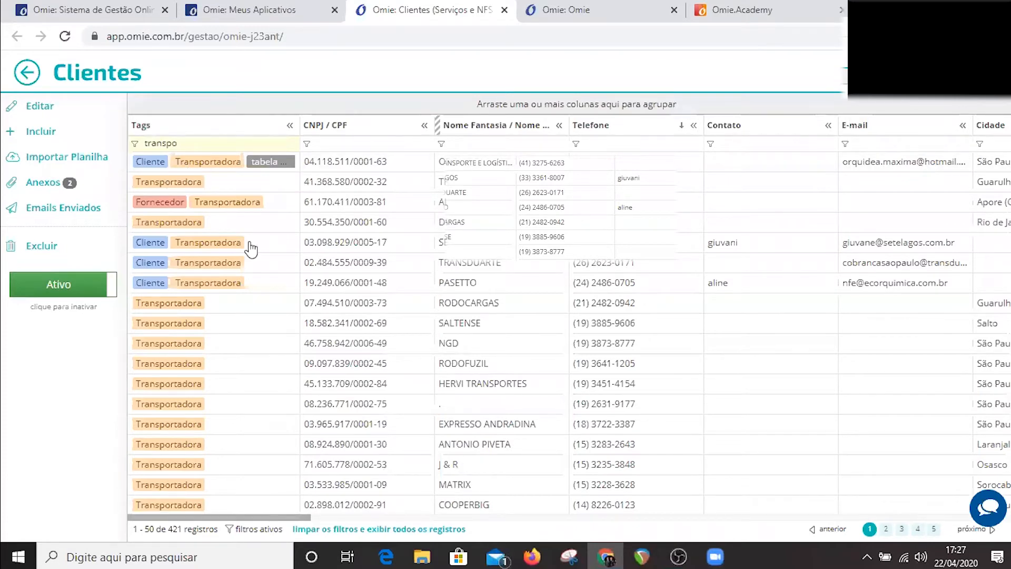
pyautogui.scroll(-10, 279, 279)
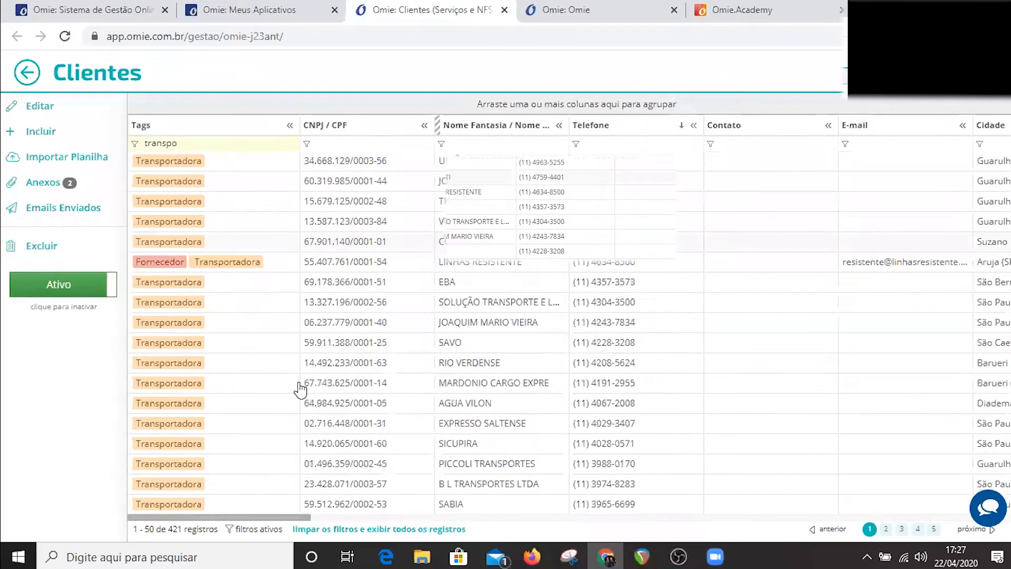
pyautogui.scroll(2, 320, 237)
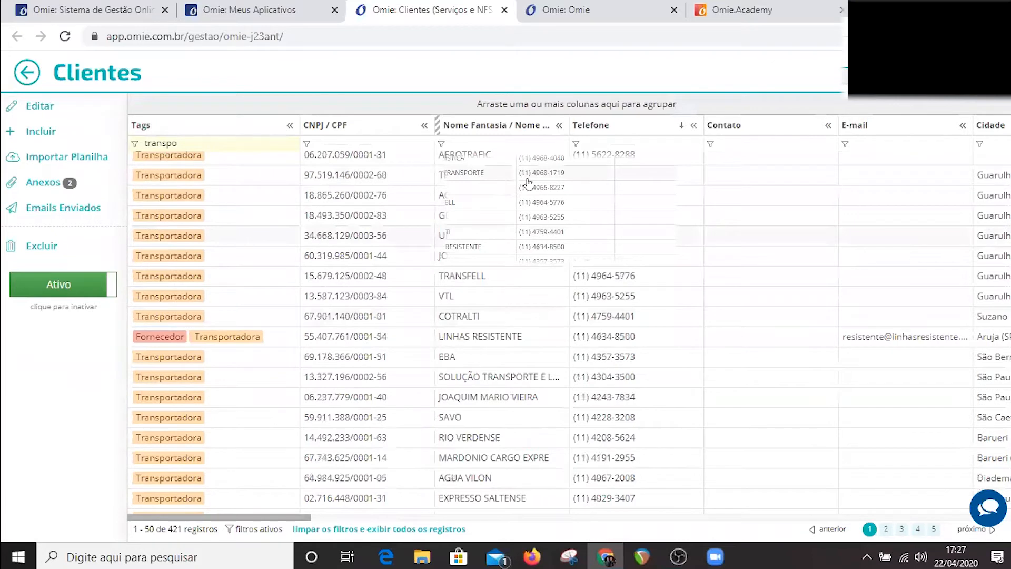
# Start a new client record, discarding the pending changes, and choose the search by CNPJ / CPF.
pyautogui.rightClick(585, 243)
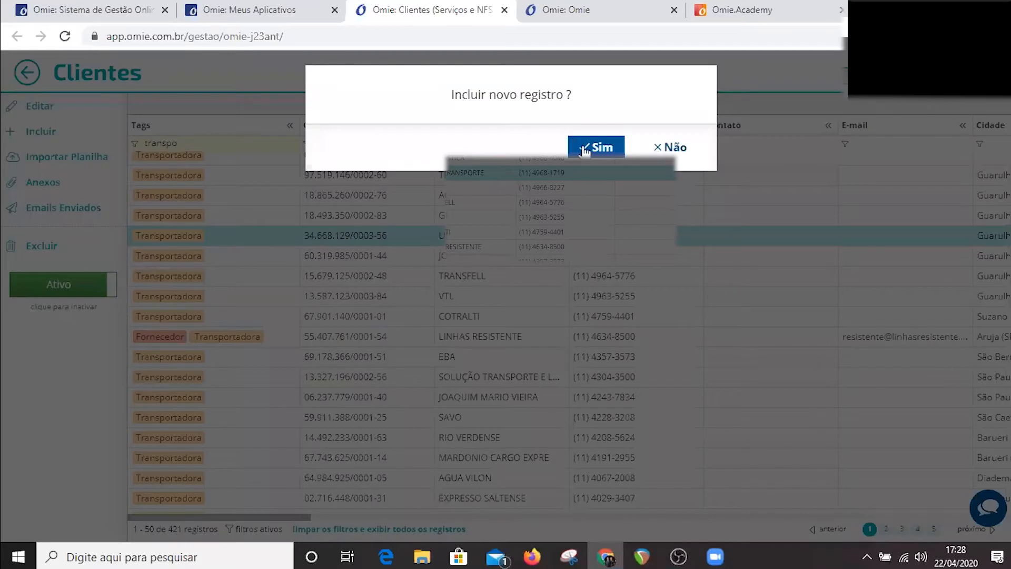
pyautogui.click(582, 146)
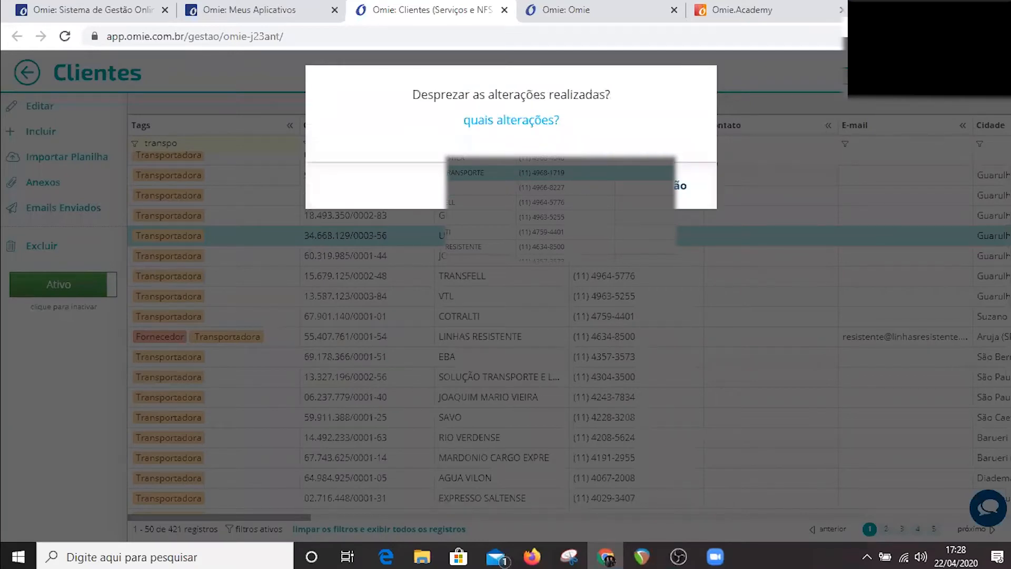
pyautogui.click(606, 186)
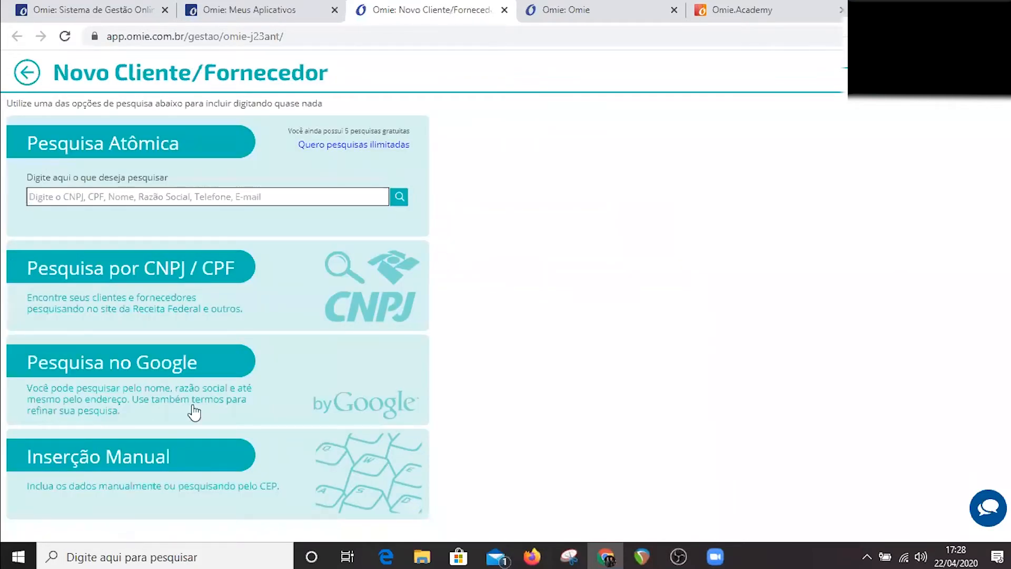
pyautogui.click(162, 282)
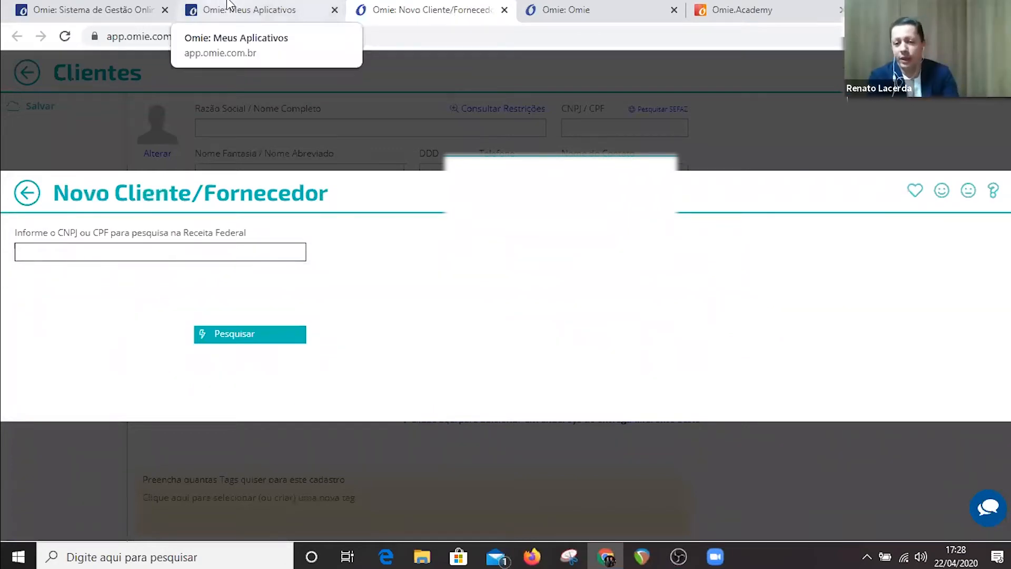
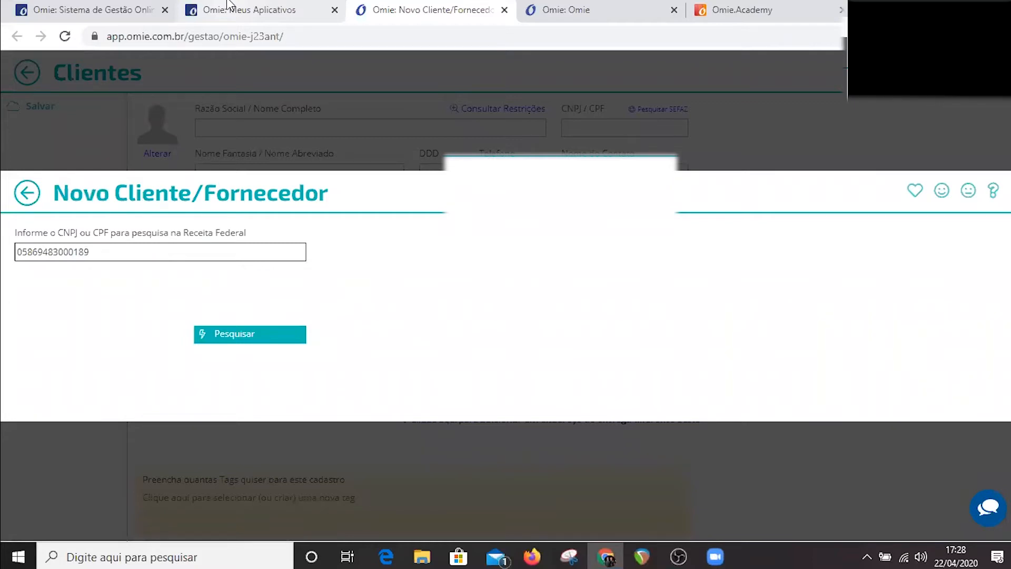
# Try to register the new client by entering the company's CNPJ and searching the Receita Federal.
pyautogui.hotkey('ctrl', 'a')
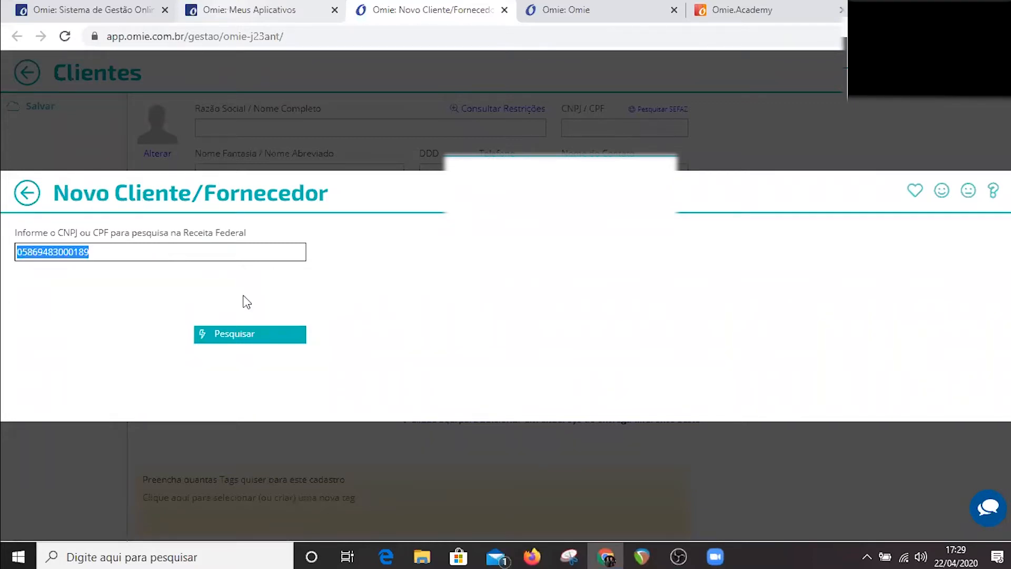
pyautogui.click(240, 330)
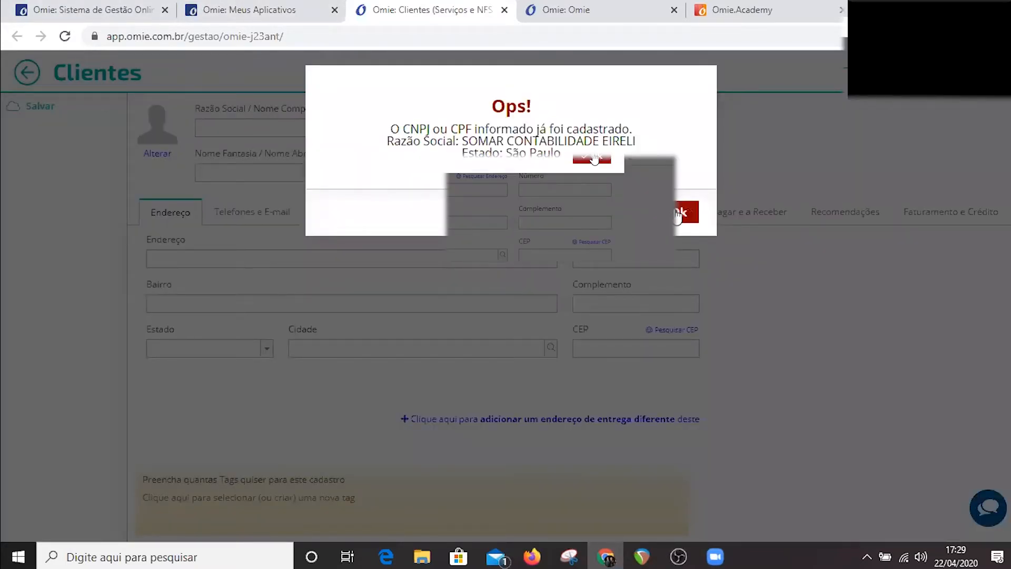
pyautogui.click(677, 213)
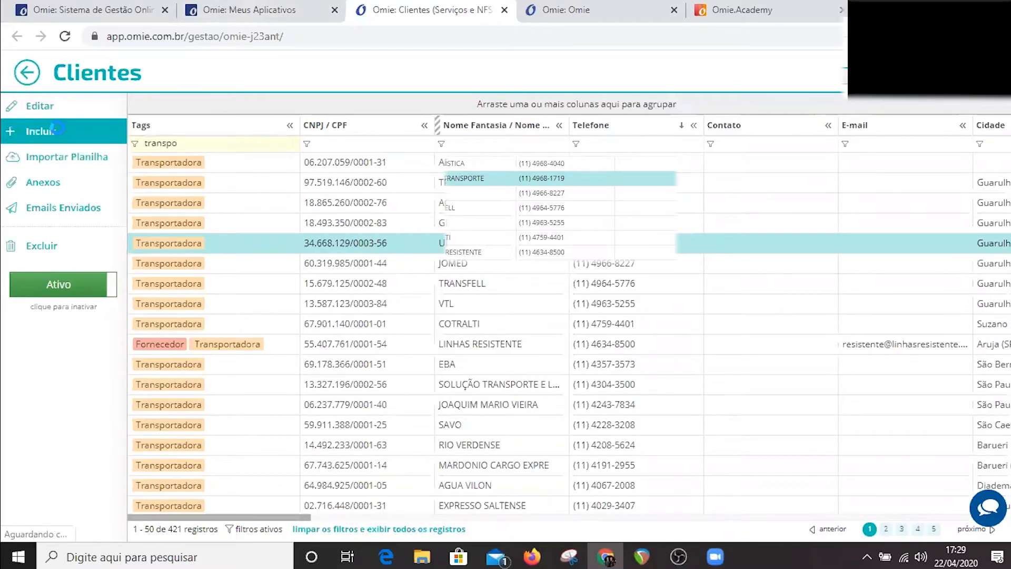
pyautogui.click(57, 128)
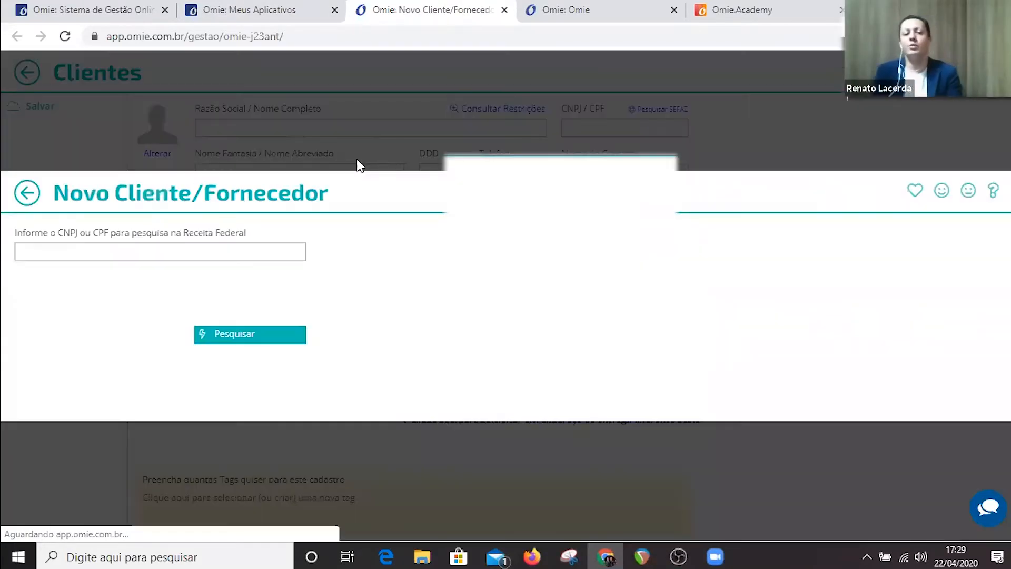
pyautogui.write('27')
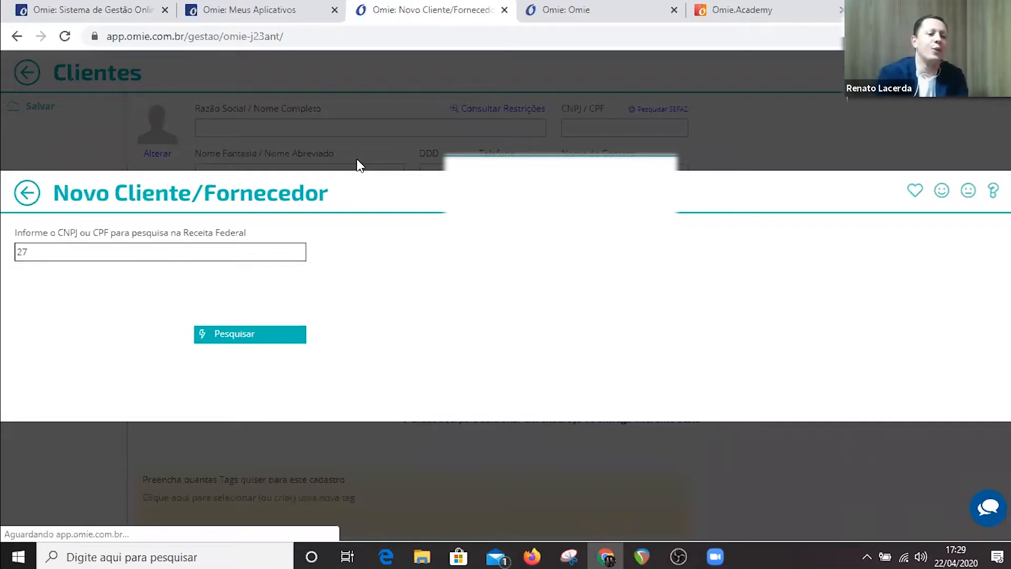
pyautogui.press('BackSpace')
pyautogui.press('BackSpace')
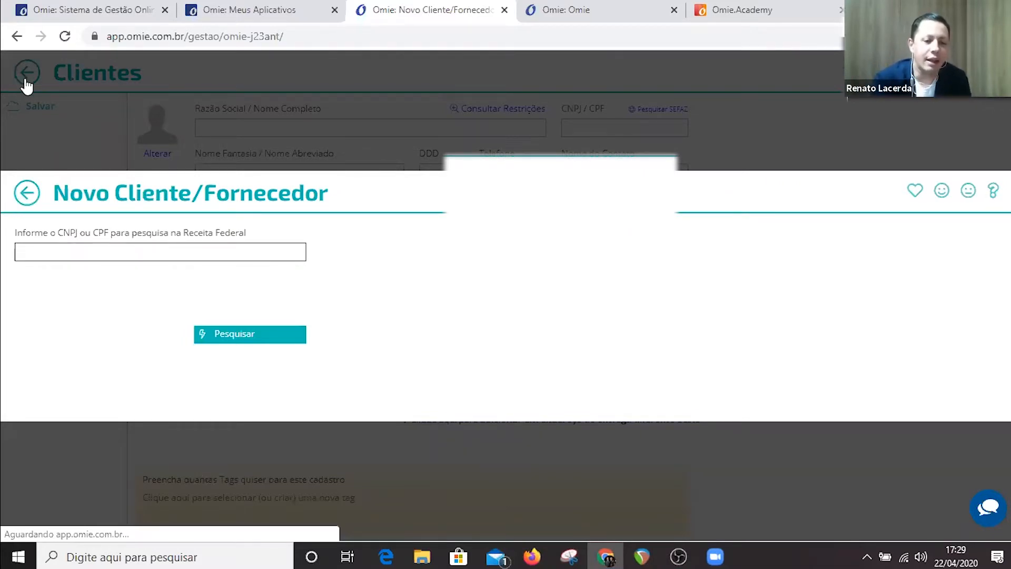
pyautogui.click(27, 193)
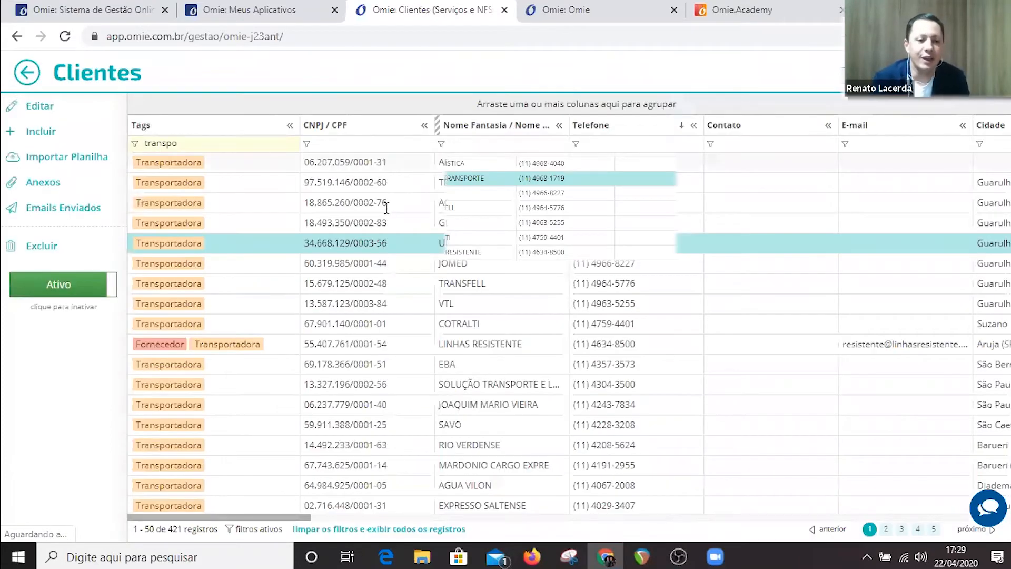
# Clear the Transportadora filter from the client list and start a new client record.
pyautogui.click(397, 141)
pyautogui.write('somar')
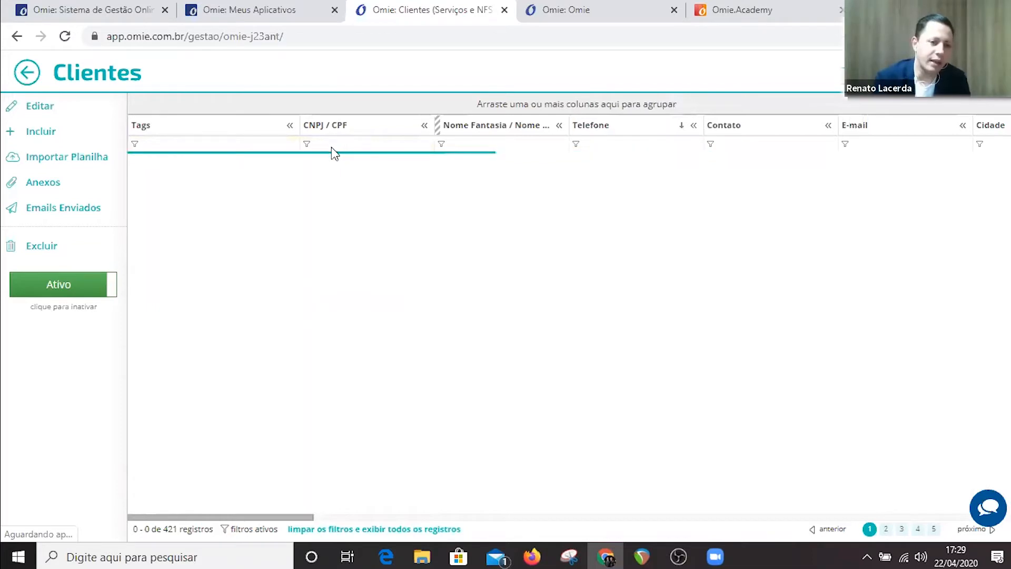
pyautogui.click(53, 138)
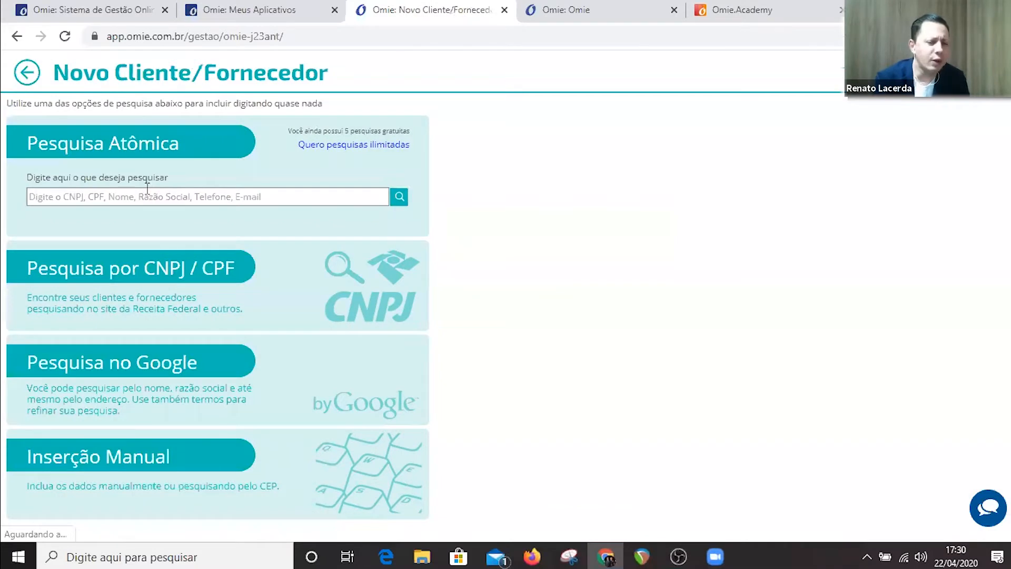
# Search for the company "ambev" with the Pesquisa Atômica.
pyautogui.click(147, 189)
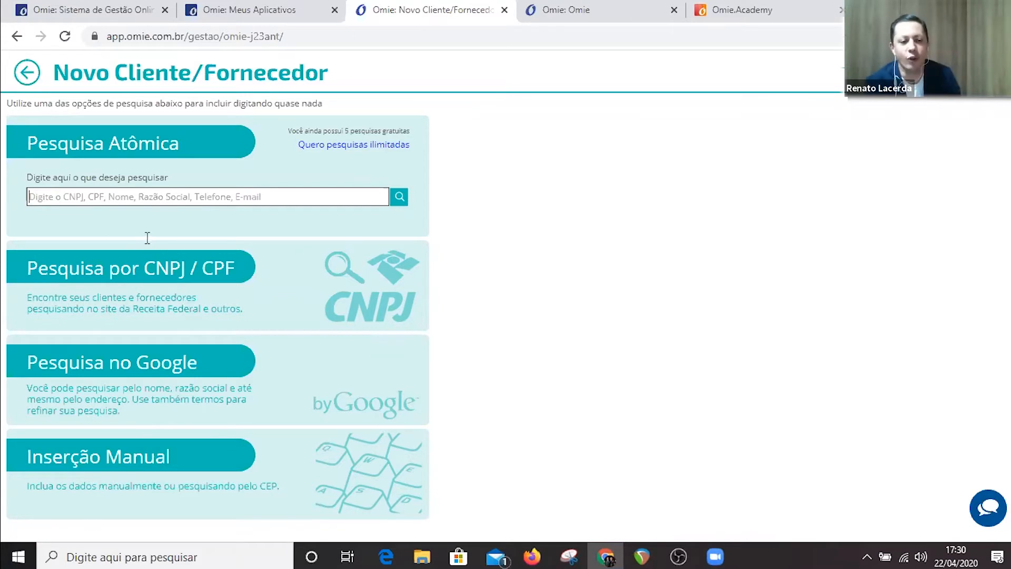
pyautogui.write('a')
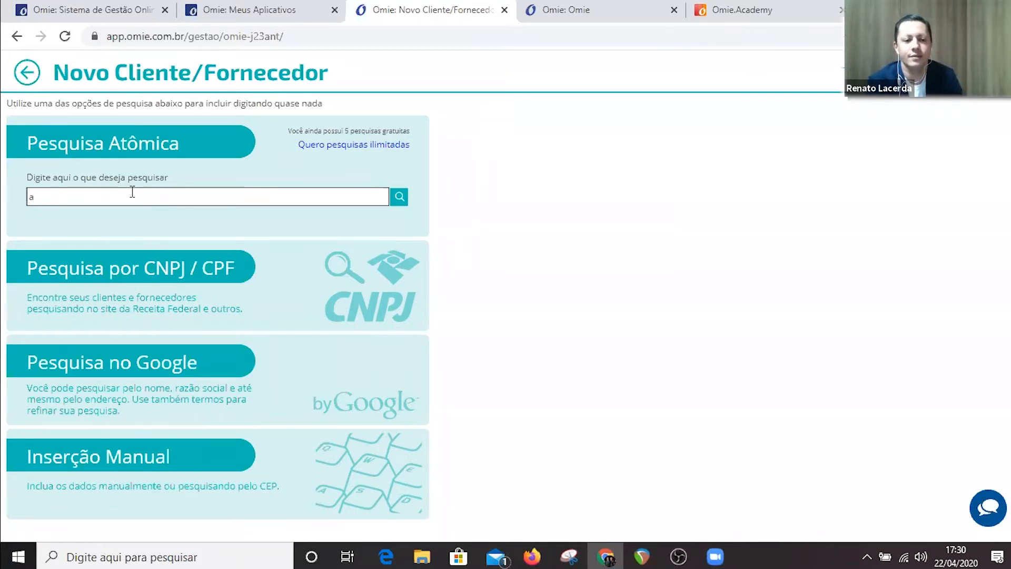
pyautogui.write('nbev')
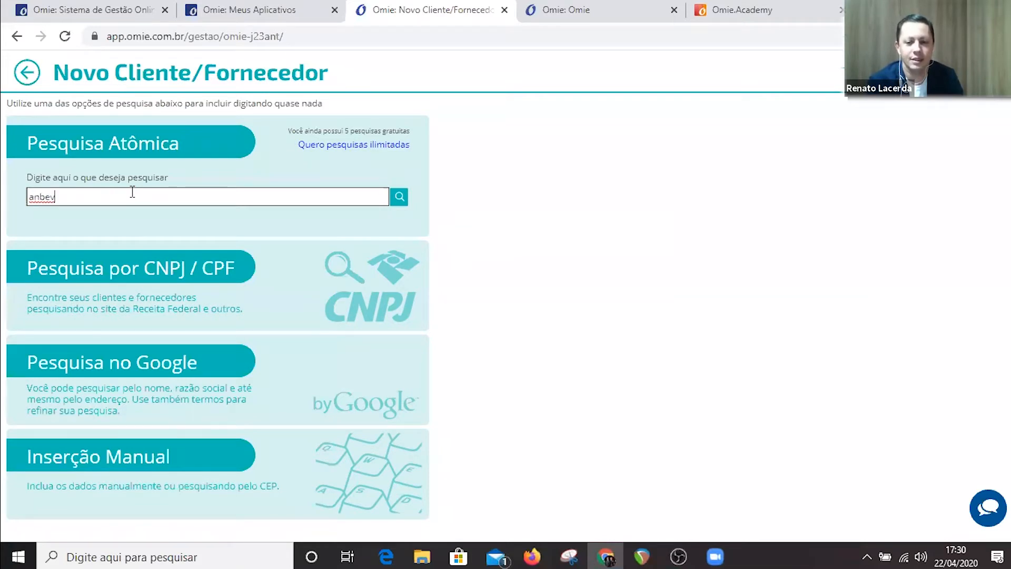
pyautogui.click(130, 192)
pyautogui.press('BackSpace')
pyautogui.write('m')
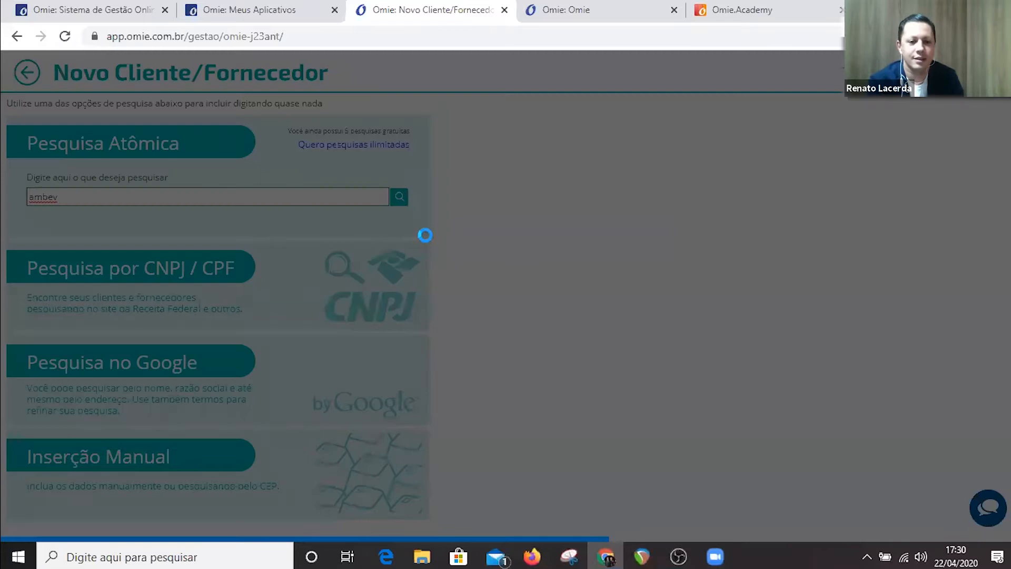
pyautogui.click(399, 197)
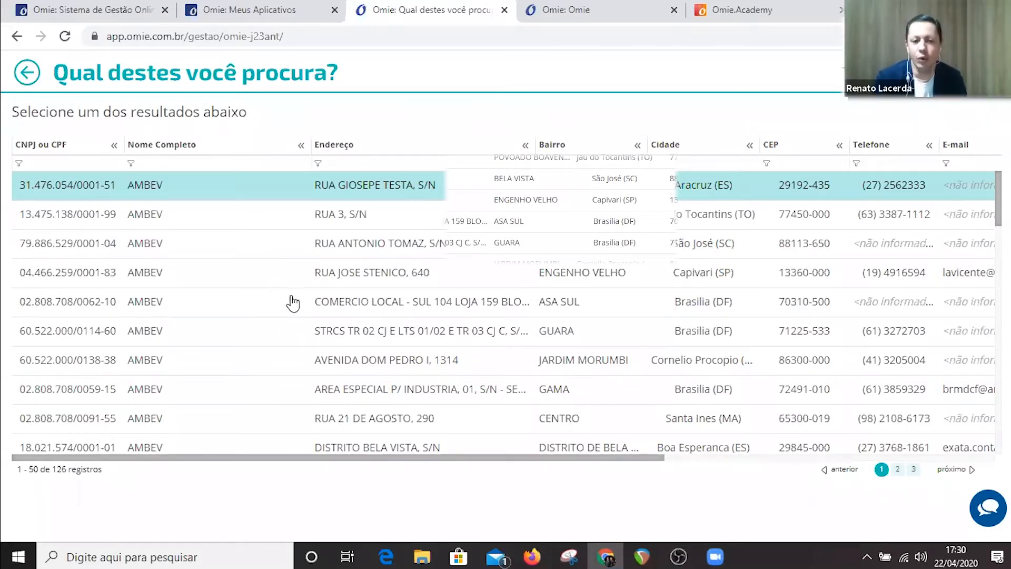
# Fill the new client record from the AMBEV - ESCRITORIO ADM. result in Itaim Bibi, São Paulo.
pyautogui.scroll(-15, 311, 315)
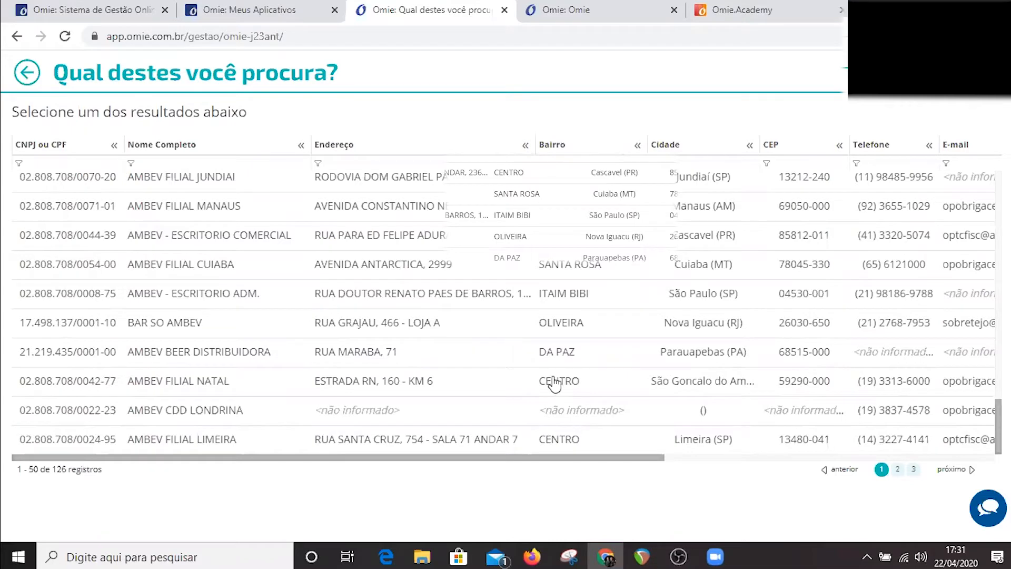
pyautogui.click(564, 304)
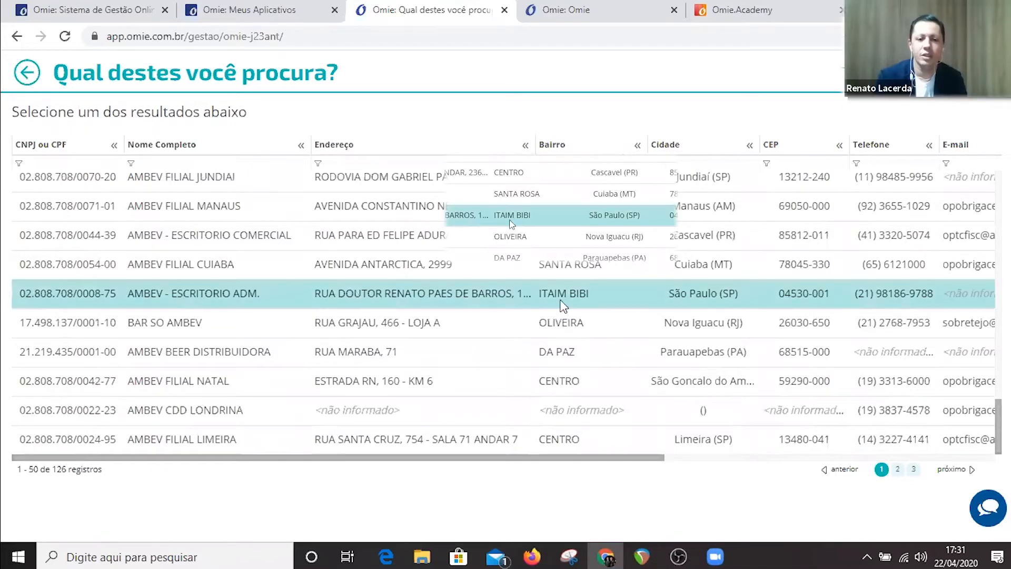
pyautogui.doubleClick(444, 298)
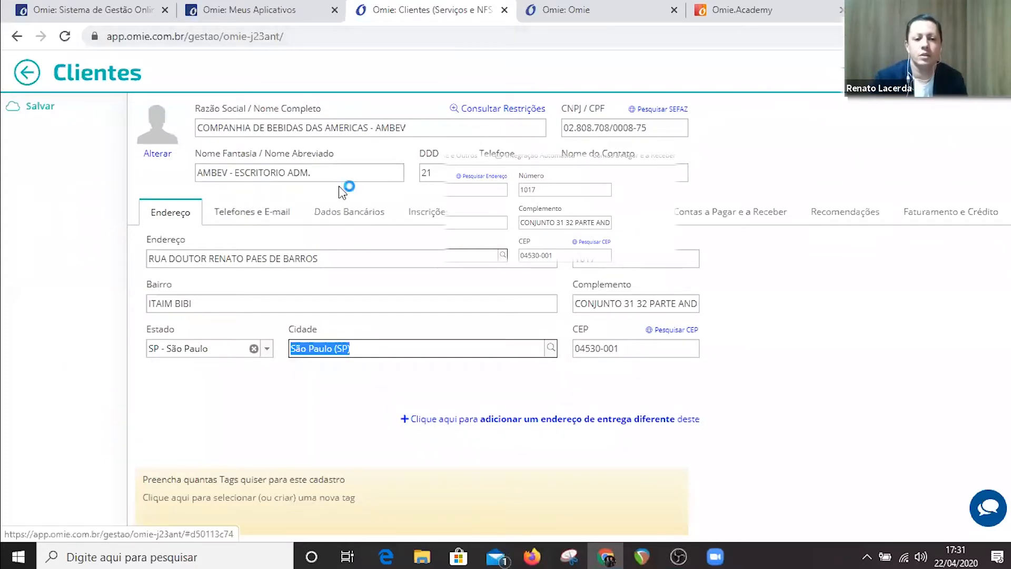
# Review the new client's phones and e-mail, registrations, automatic integration, and accounts payable and receivable.
pyautogui.click(250, 213)
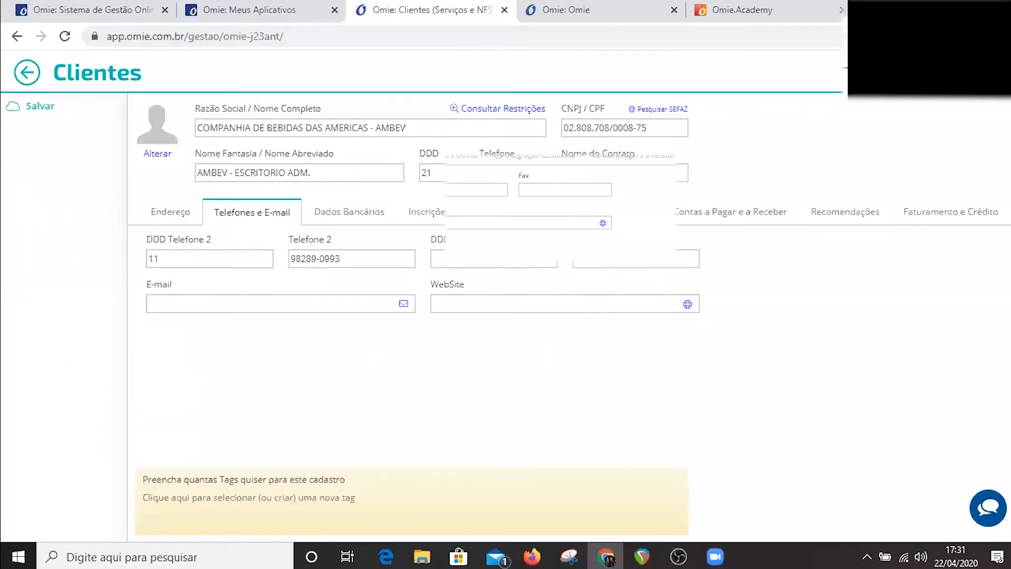
pyautogui.click(427, 211)
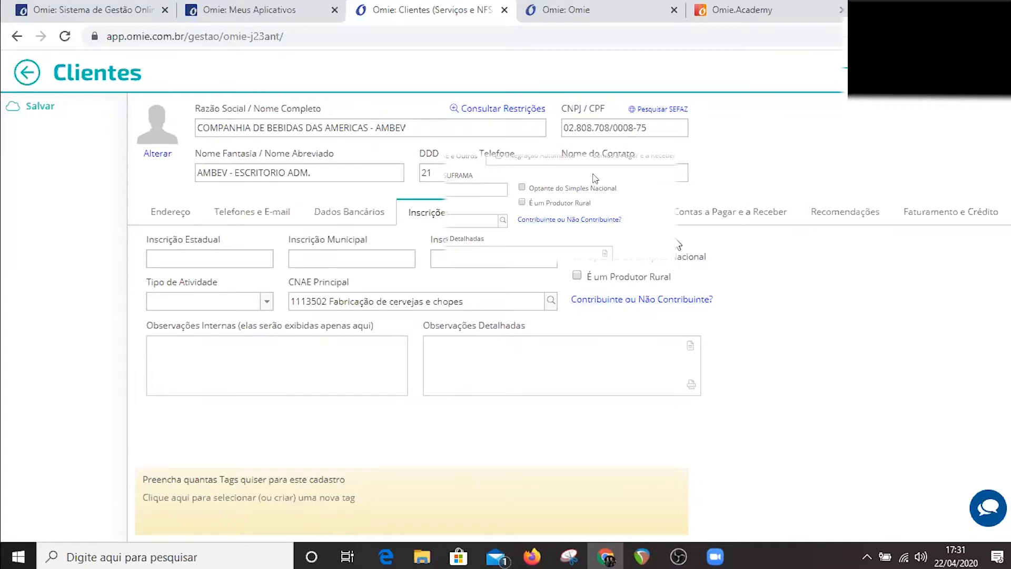
pyautogui.click(731, 212)
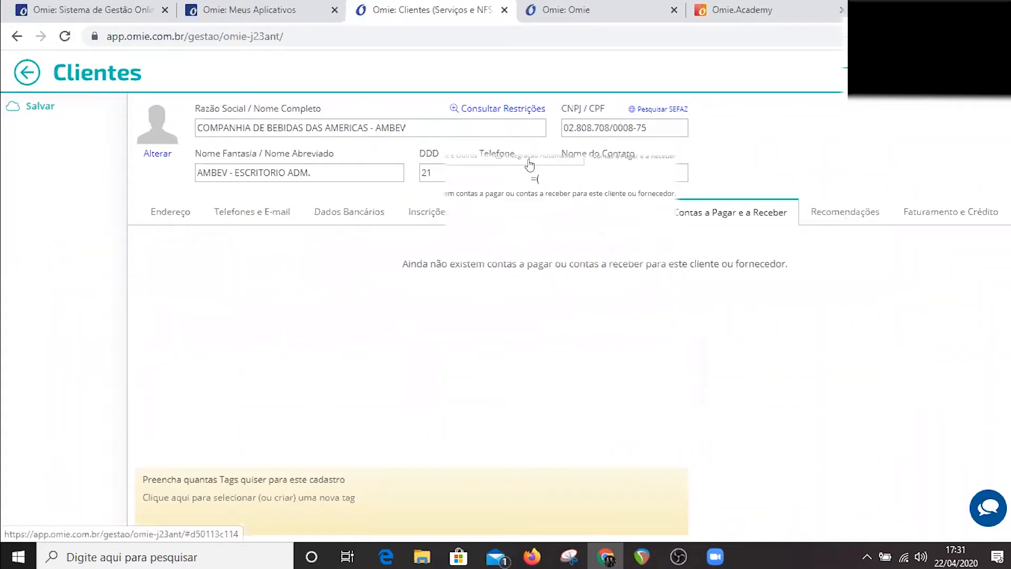
pyautogui.click(530, 165)
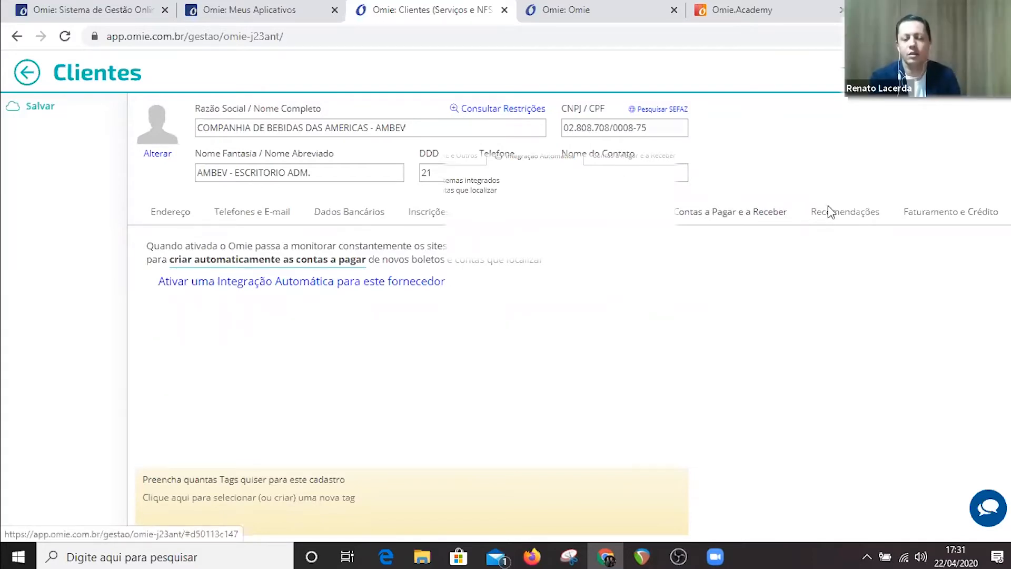
pyautogui.click(731, 212)
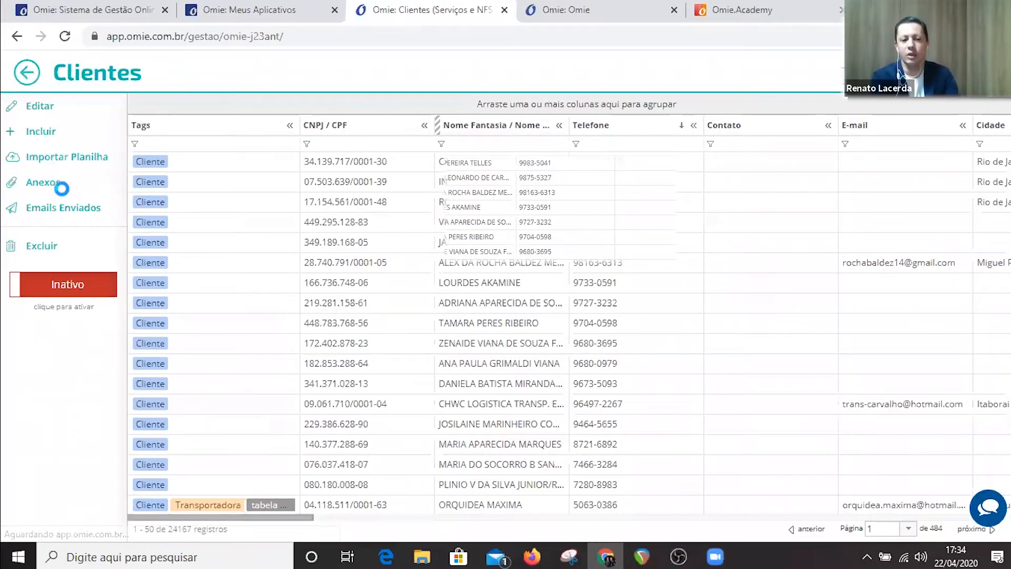
# Leave the client list and open the pending service order of R M ALVES MOVEIS E SERVICOS from the service order board.
pyautogui.click(27, 73)
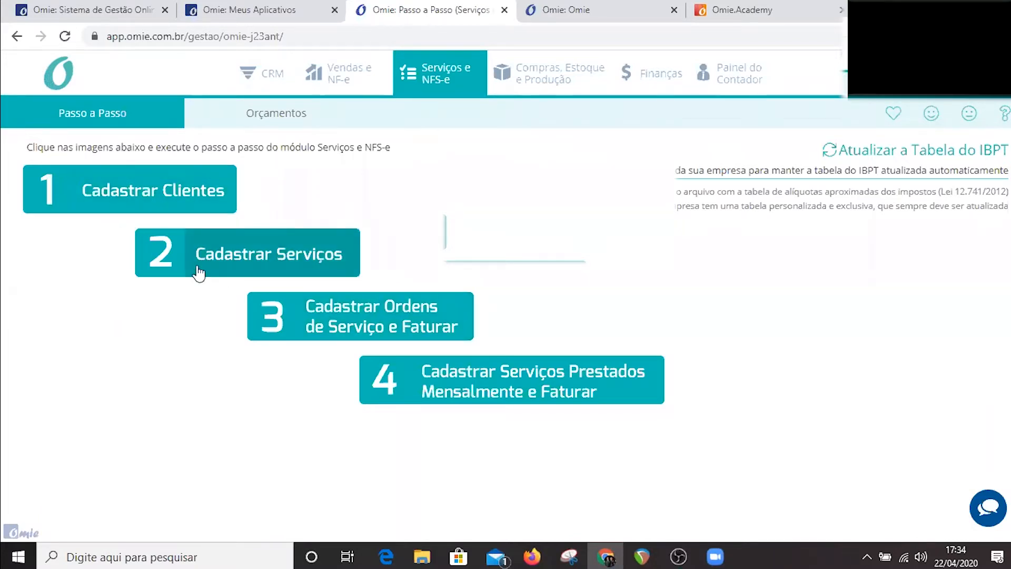
pyautogui.click(336, 327)
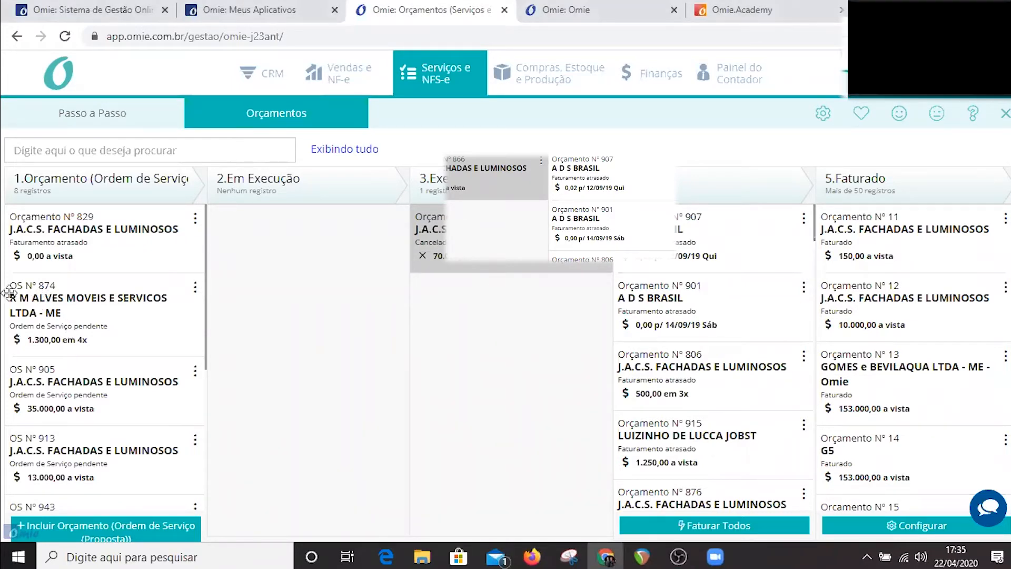
pyautogui.click(81, 302)
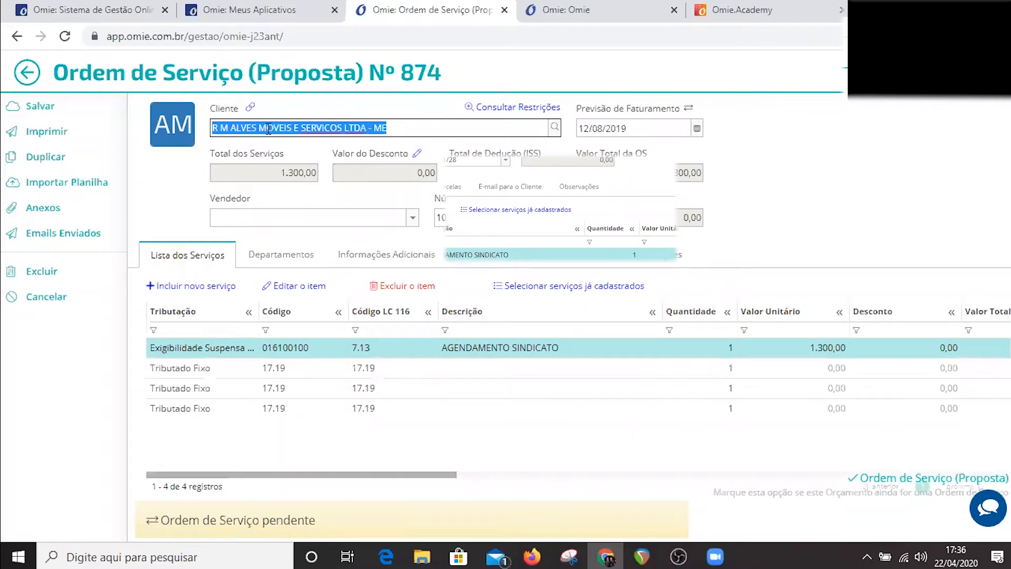
pyautogui.moveTo(256, 115)
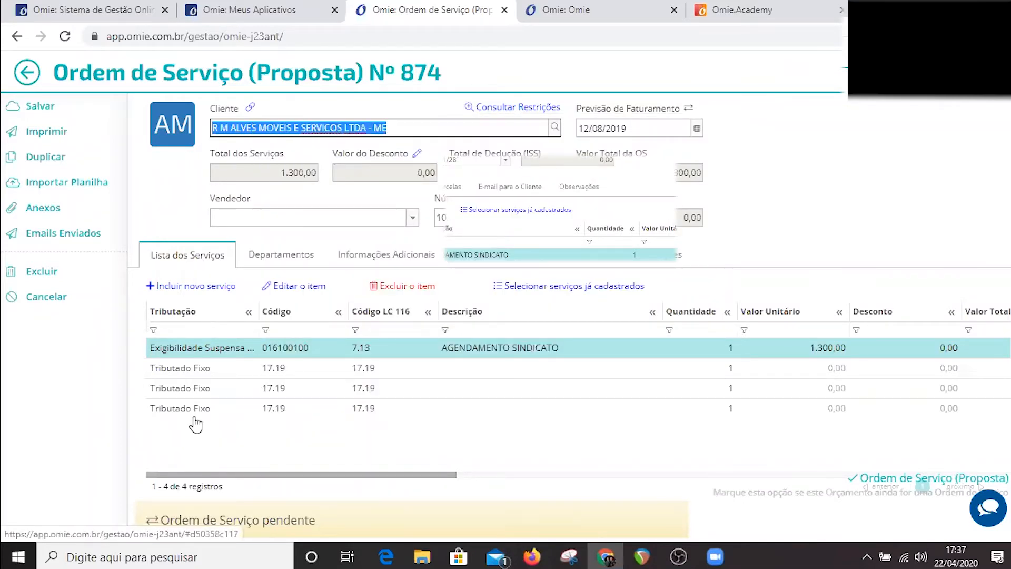
# Look through the order's service lines and open the AGENDAMENTO SINDICATO item.
pyautogui.click(294, 368)
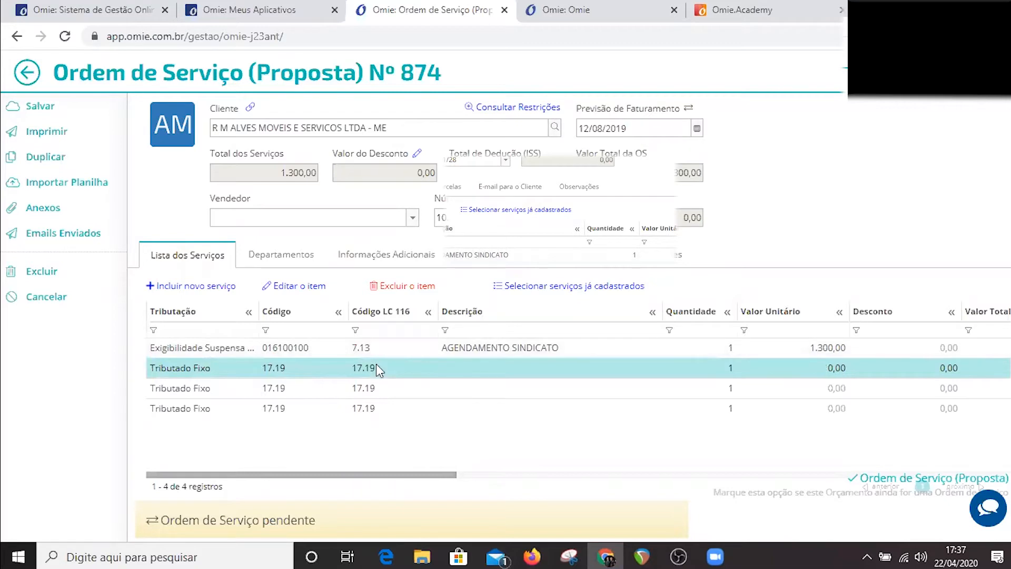
pyautogui.click(738, 353)
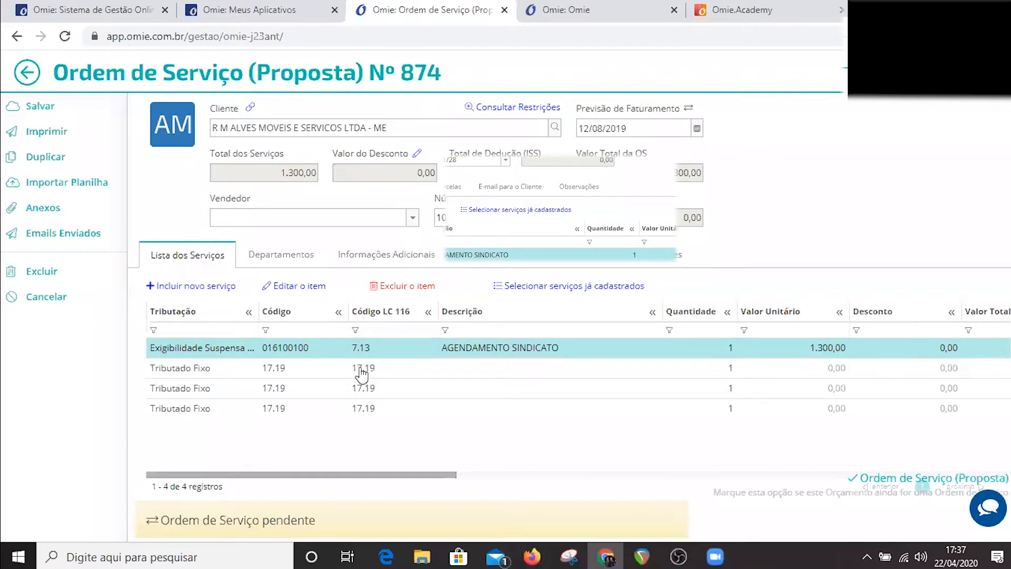
pyautogui.click(361, 390)
pyautogui.click(362, 408)
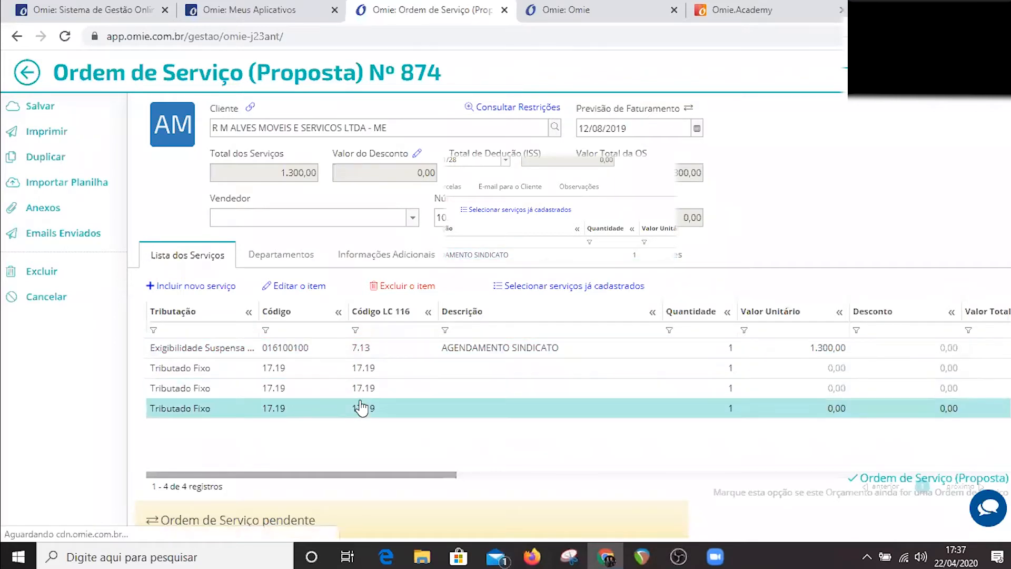
pyautogui.click(490, 349)
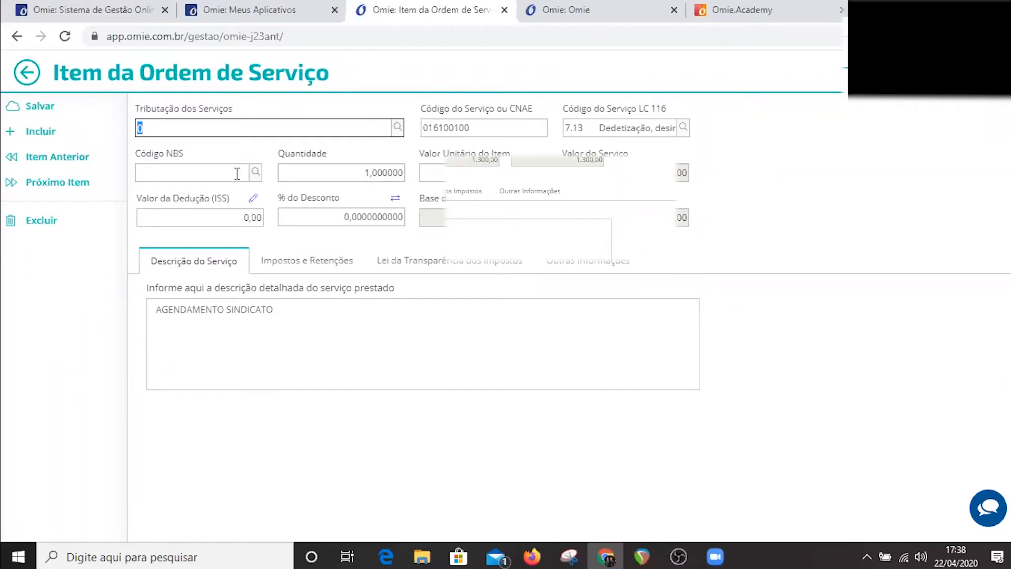
# Examine the item's quantity, unit value and discount fields, switching the discount from percentage to value and back.
pyautogui.press('Tab')
pyautogui.press('Tab')
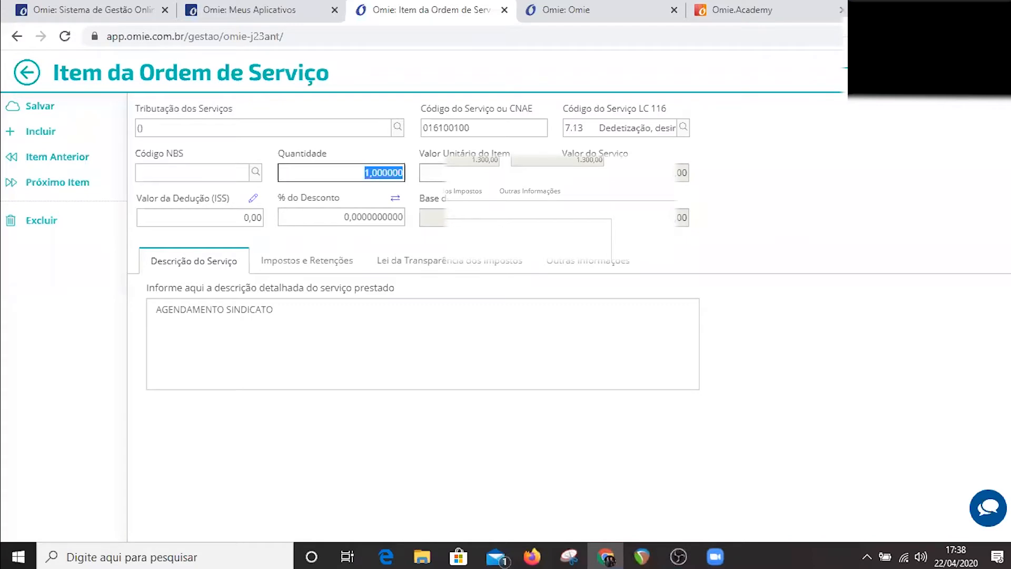
pyautogui.press('Tab')
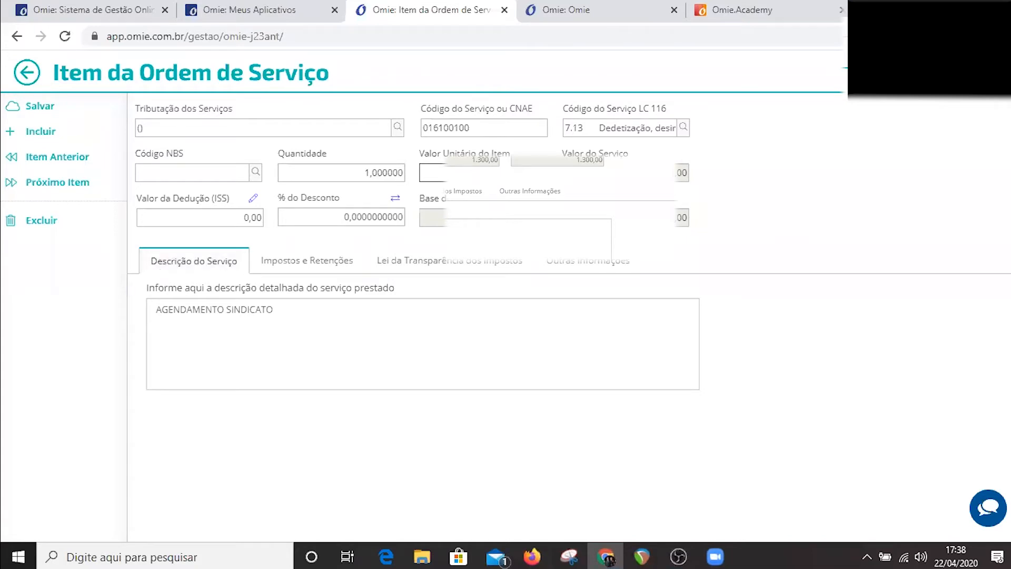
pyautogui.click(376, 216)
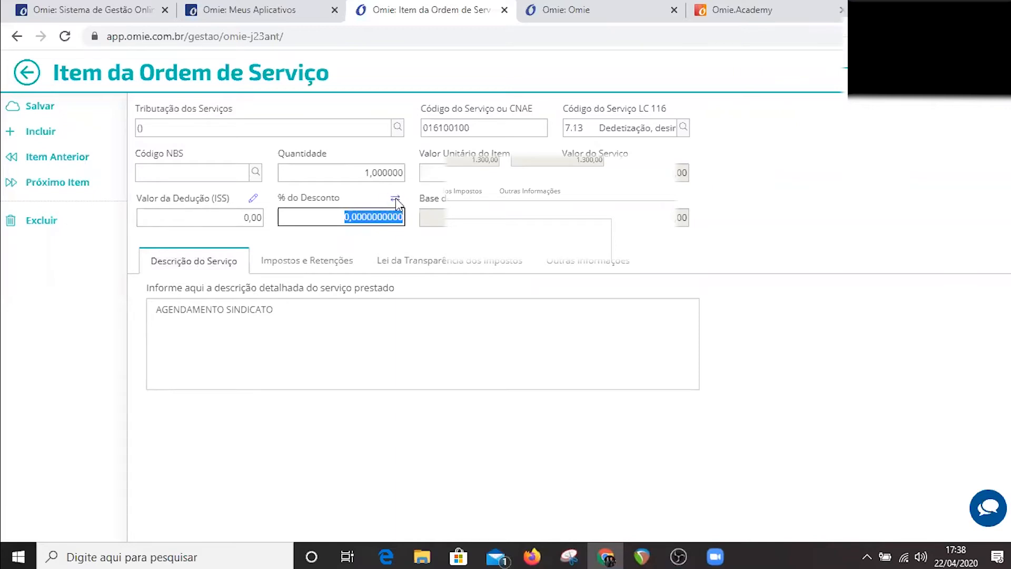
pyautogui.click(396, 202)
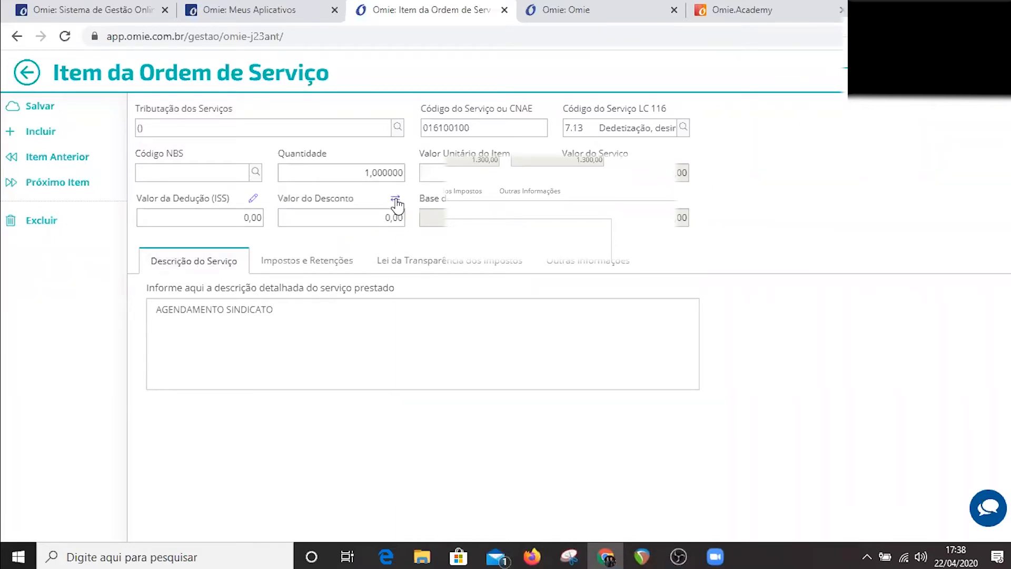
pyautogui.click(395, 203)
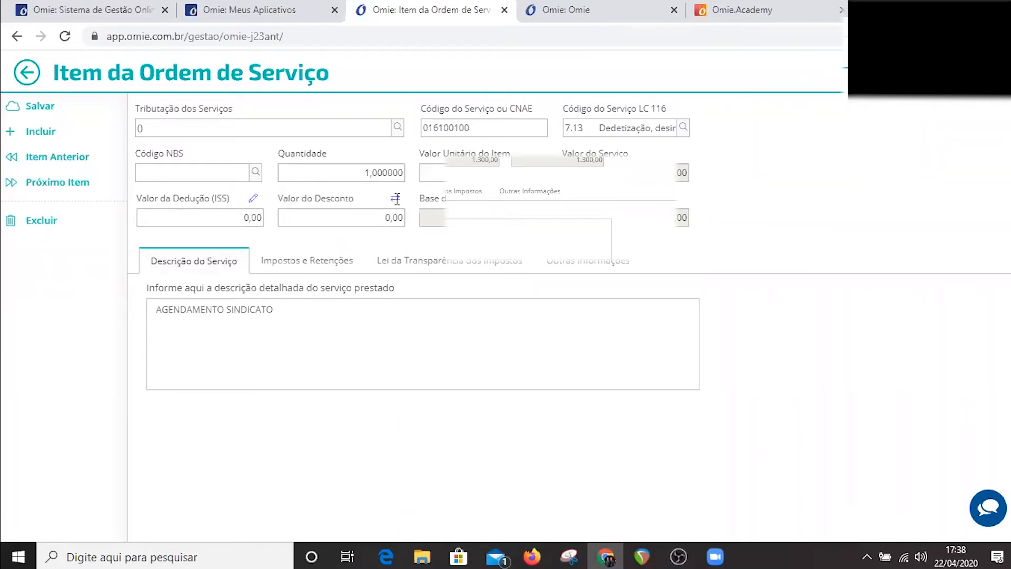
# Examine the item's taxes and withholdings, including the ISS and PIS rate fields and the ISS withheld option.
pyautogui.click(308, 261)
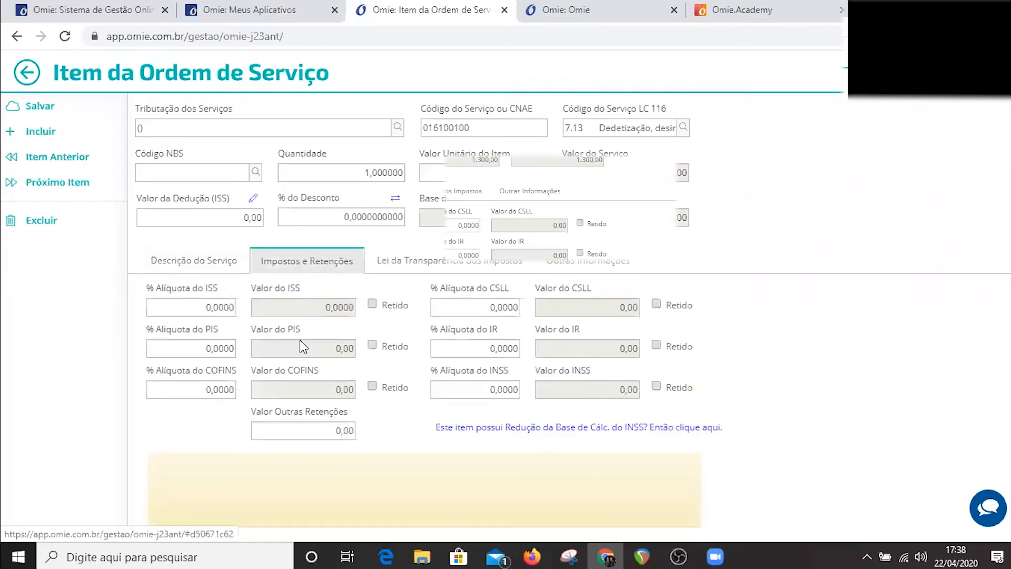
pyautogui.click(184, 305)
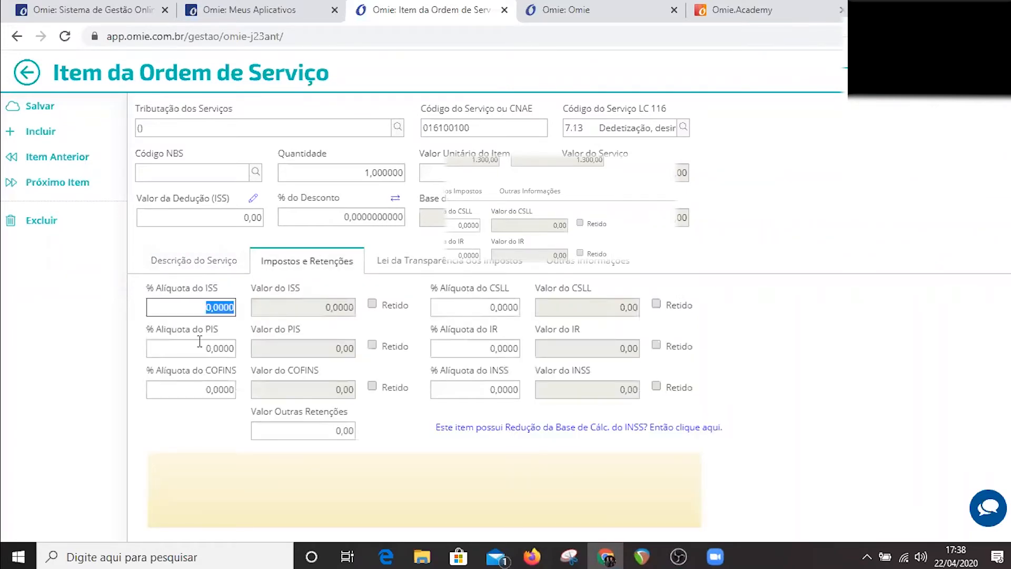
pyautogui.click(200, 341)
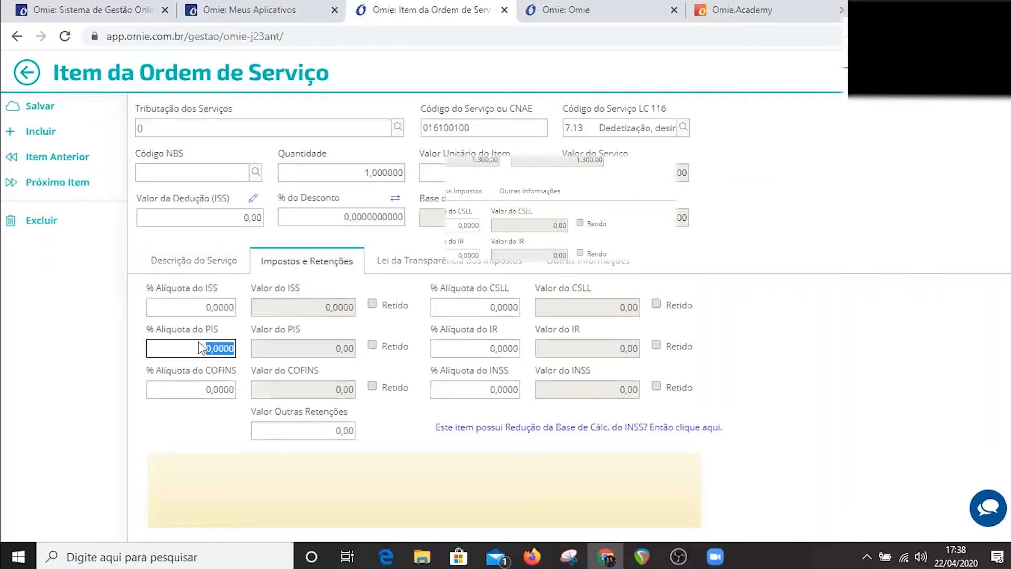
pyautogui.click(384, 304)
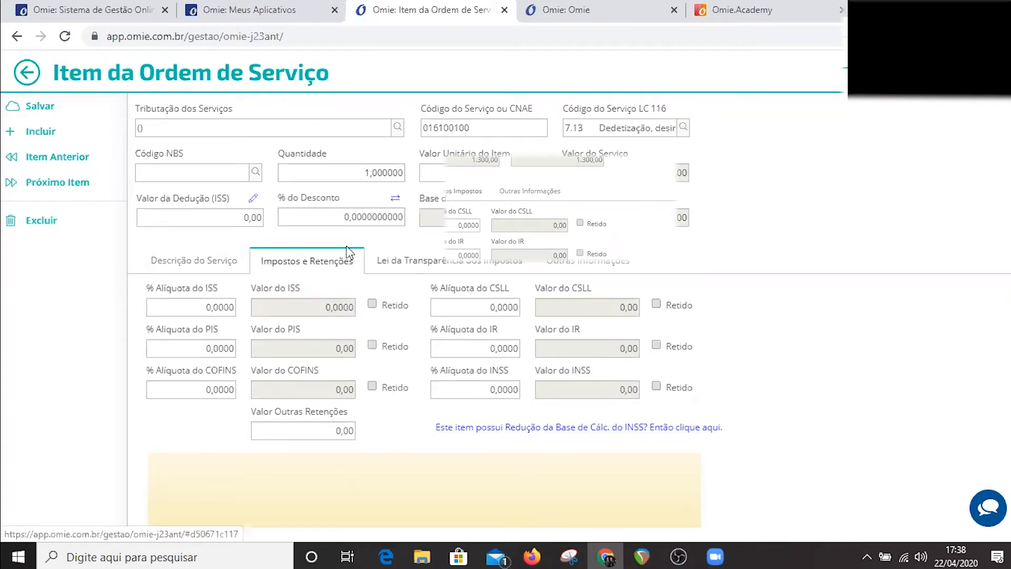
# Review the item's tax transparency percentages and other information, declining to discard changes, and return to the service order.
pyautogui.click(391, 260)
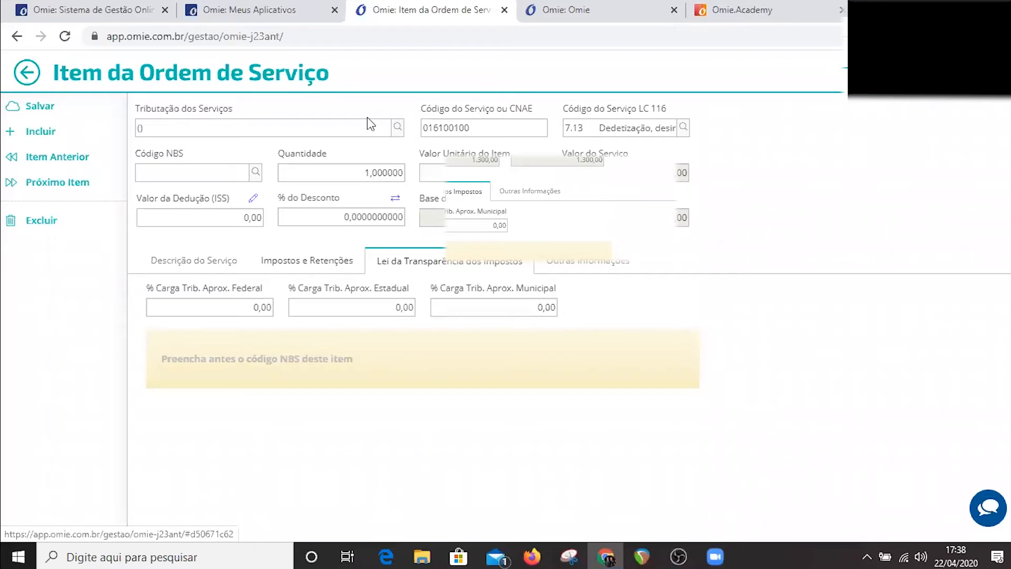
pyautogui.click(28, 73)
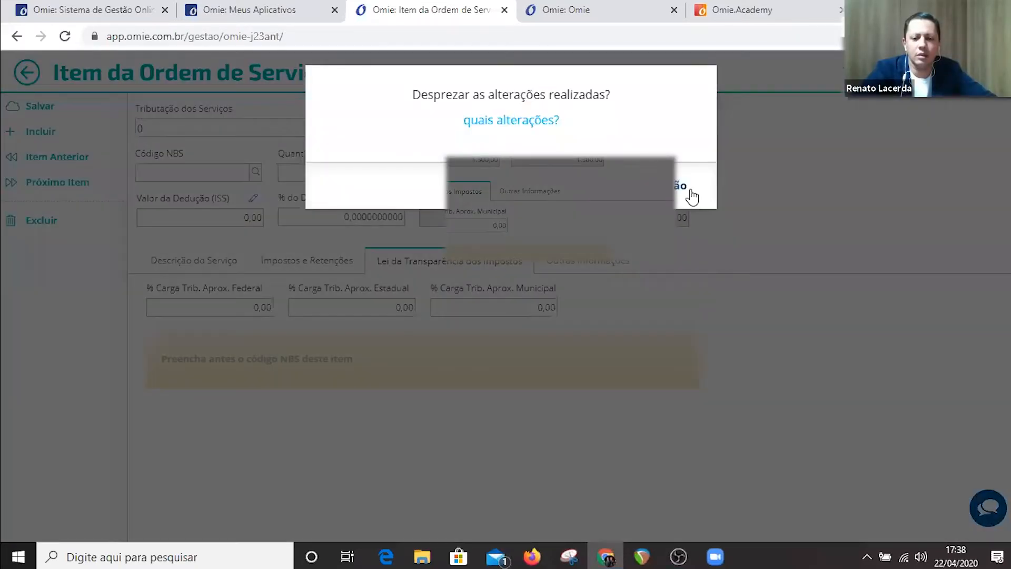
pyautogui.click(684, 188)
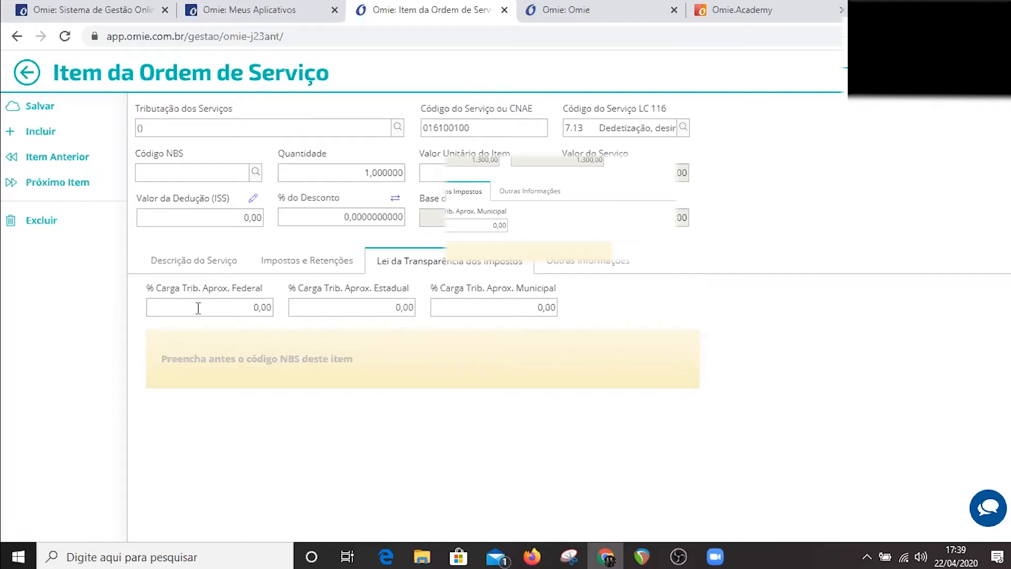
pyautogui.click(485, 309)
pyautogui.click(485, 309)
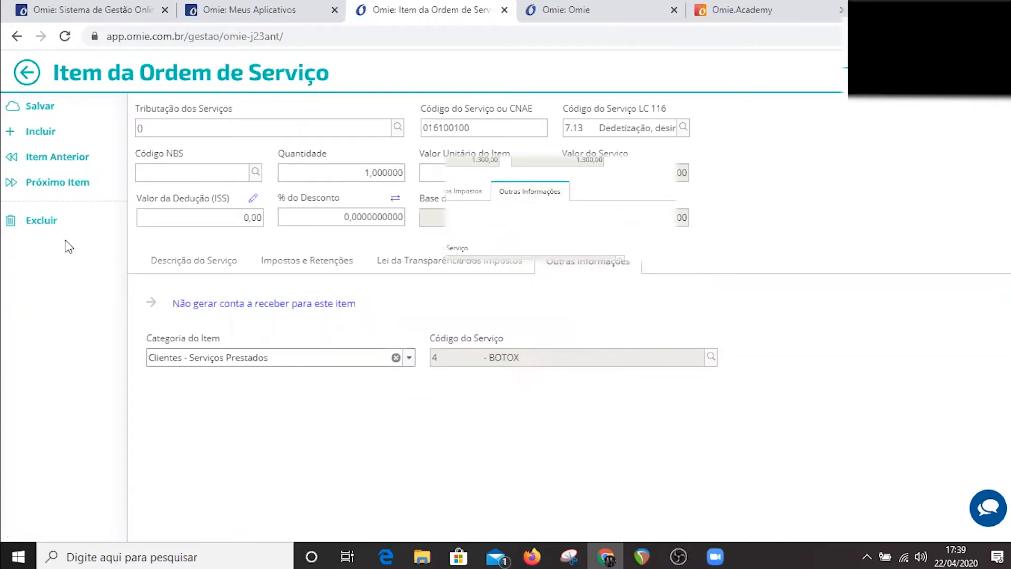
pyautogui.click(29, 75)
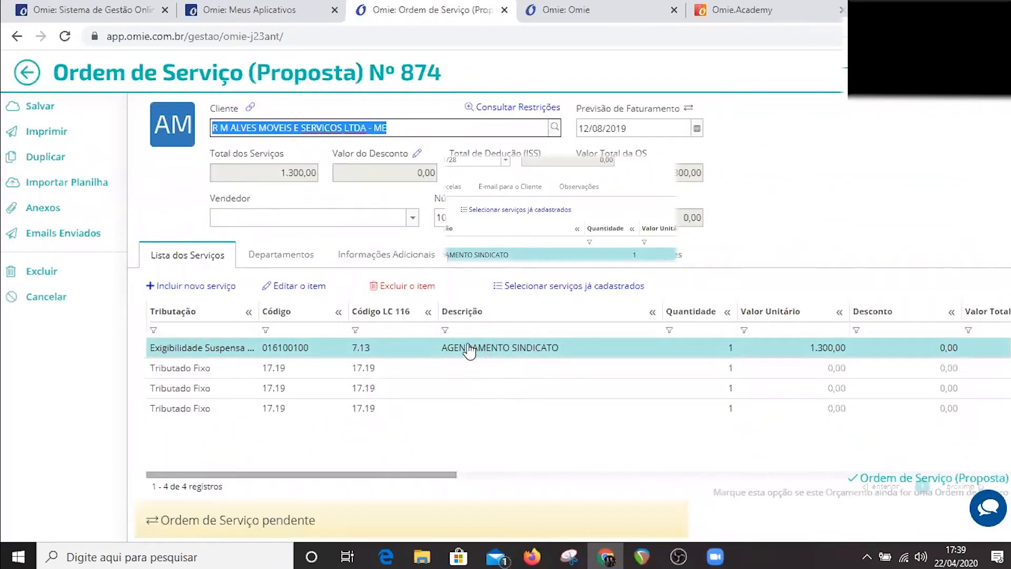
# View the service order's distribution by departments.
pyautogui.click(288, 263)
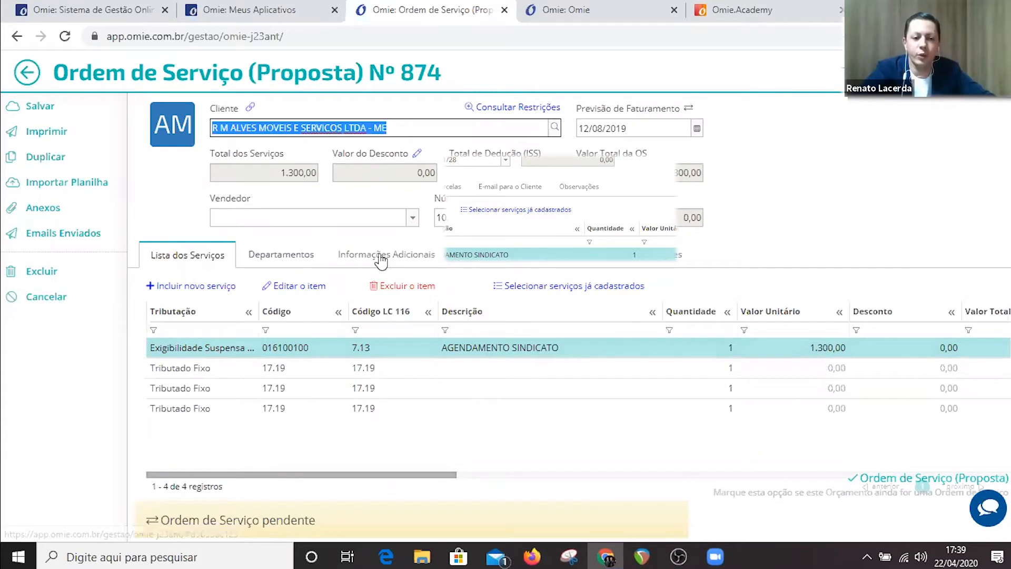
pyautogui.click(165, 258)
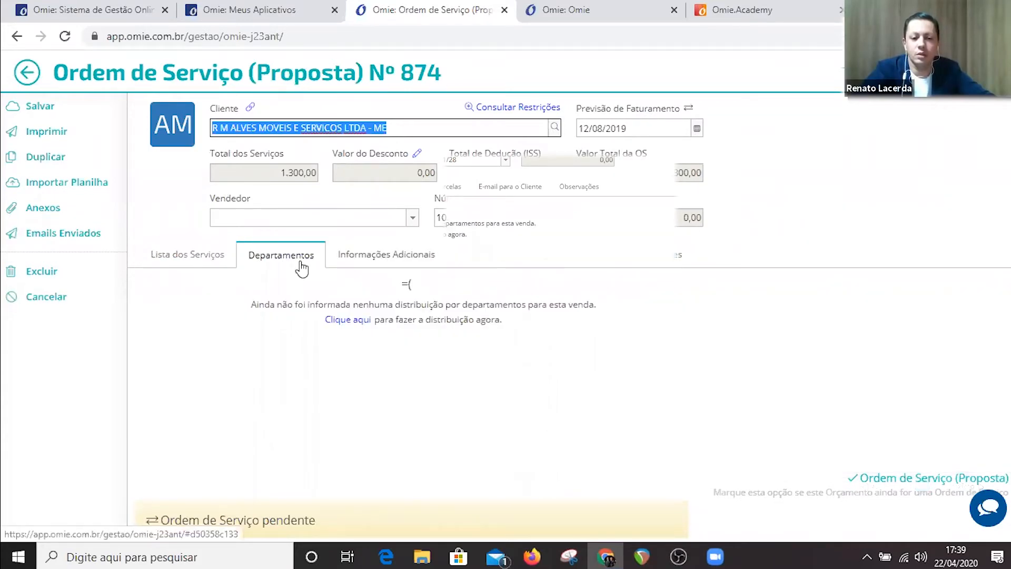
pyautogui.click(291, 266)
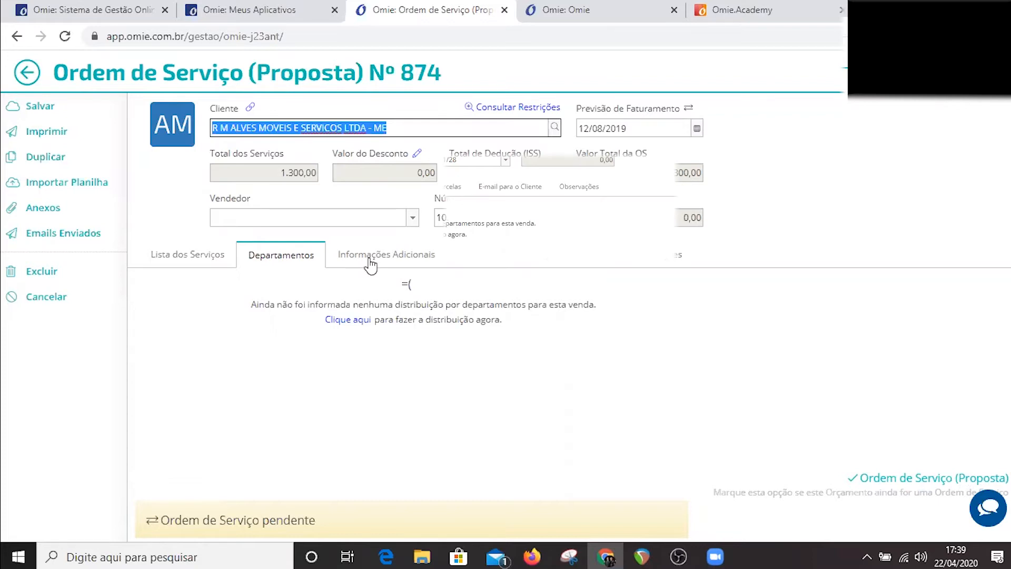
# Look through the order's additional information, including the invoice notes, client order number, Código da Obra and Código ART fields.
pyautogui.click(416, 257)
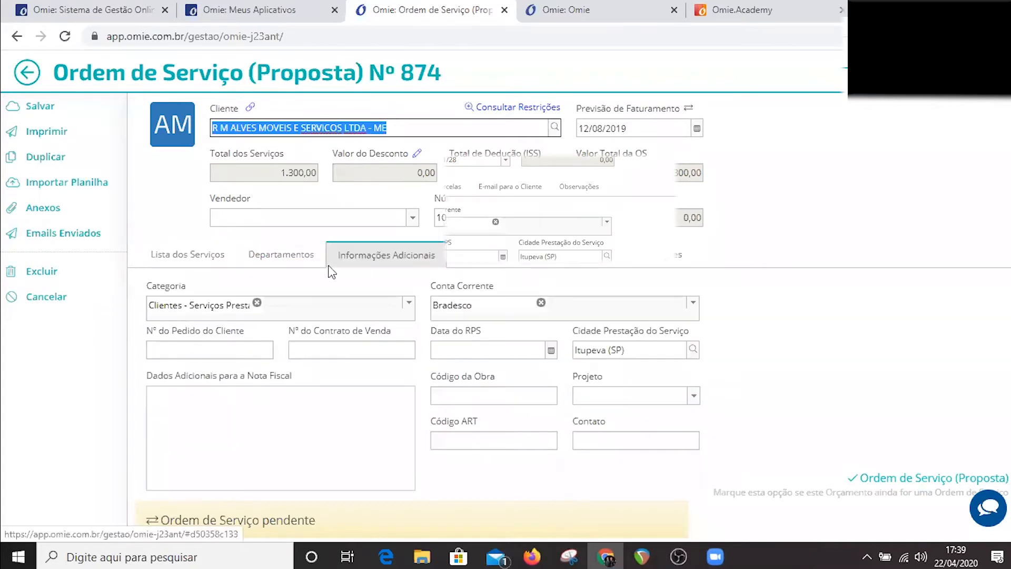
pyautogui.click(372, 354)
pyautogui.click(422, 266)
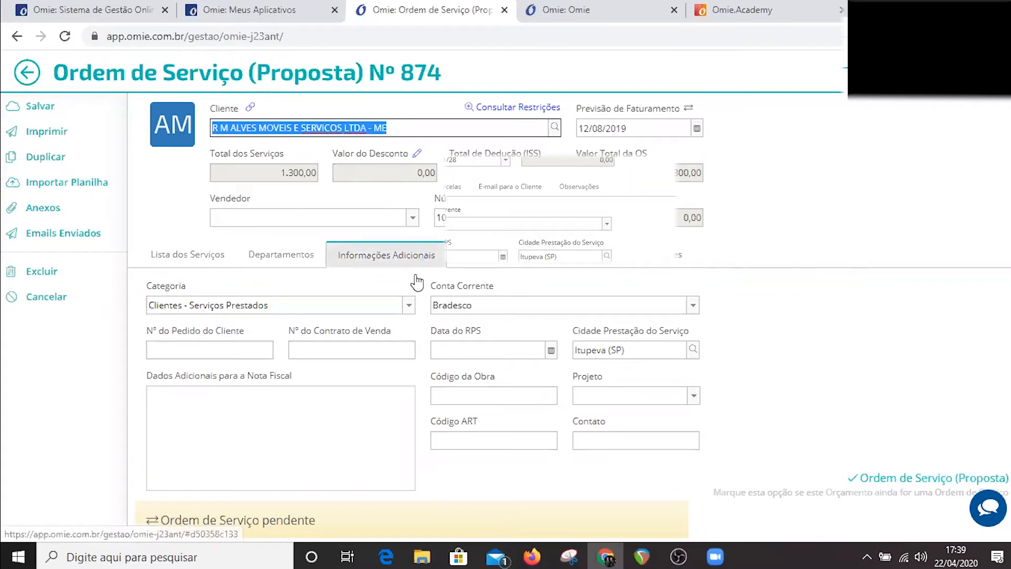
pyautogui.click(184, 422)
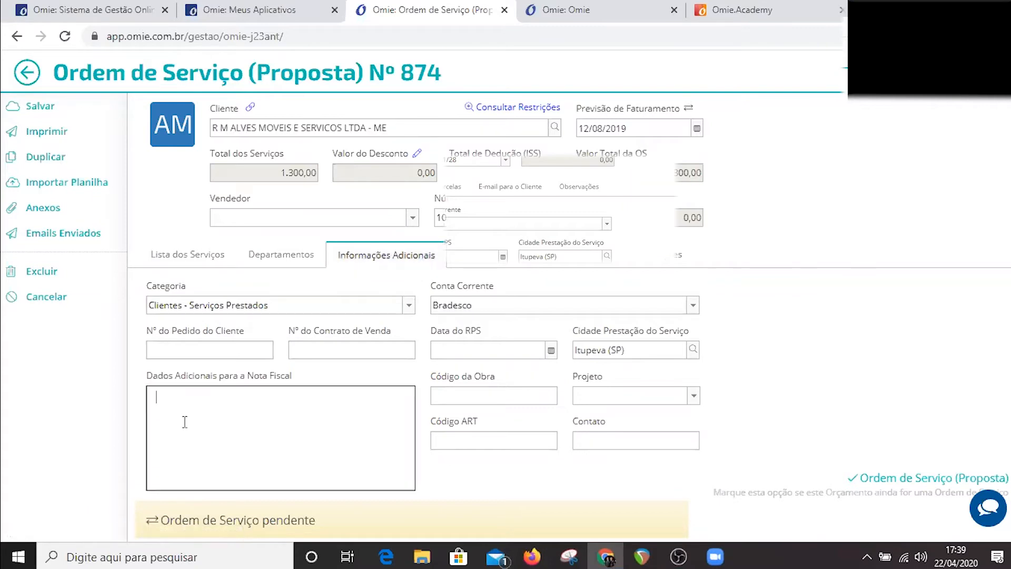
pyautogui.click(207, 353)
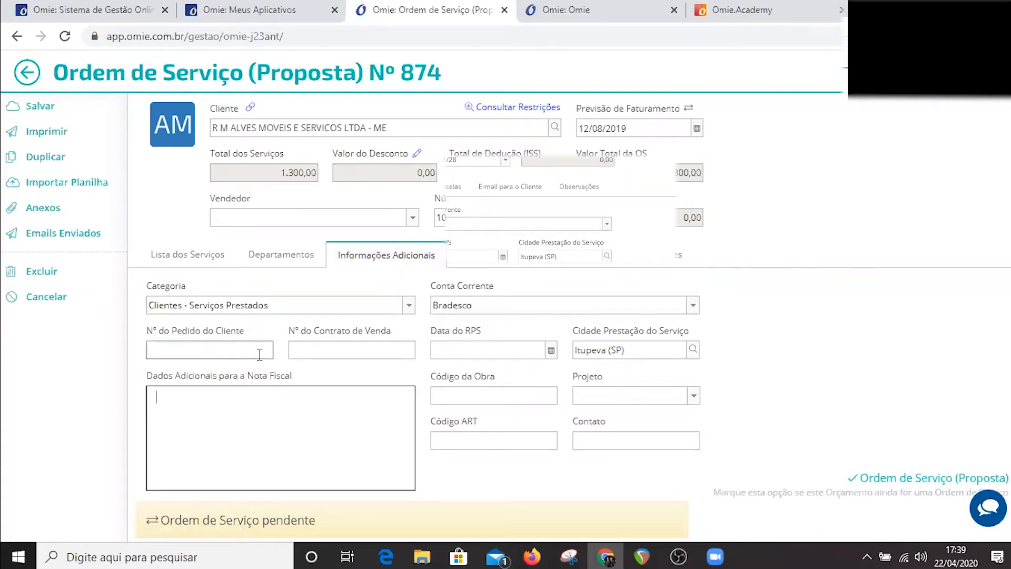
pyautogui.click(469, 397)
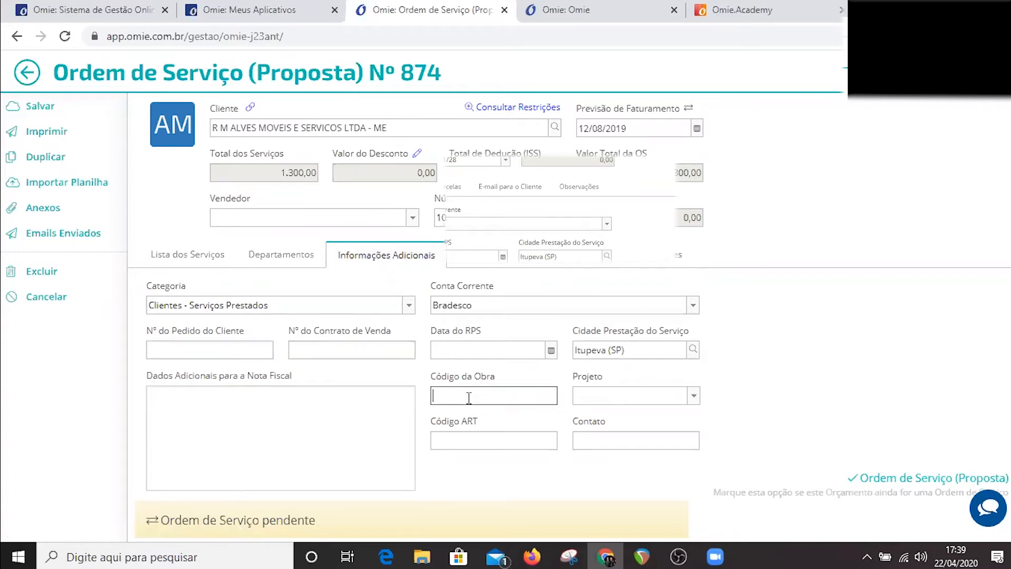
pyautogui.click(449, 440)
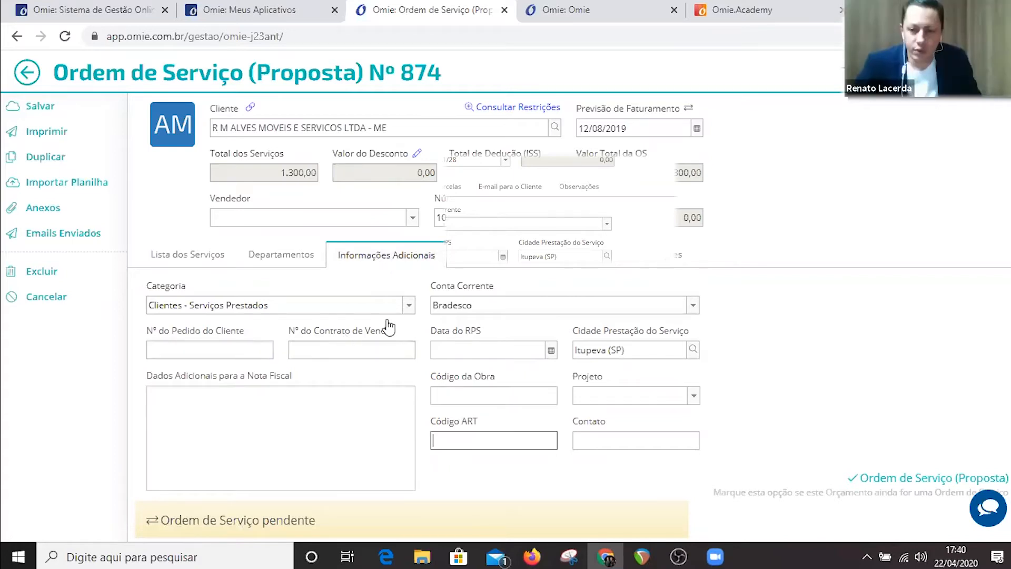
# Choose the category Clientes - Serviços Prestados and the first Bradesco current account for the order.
pyautogui.click(409, 304)
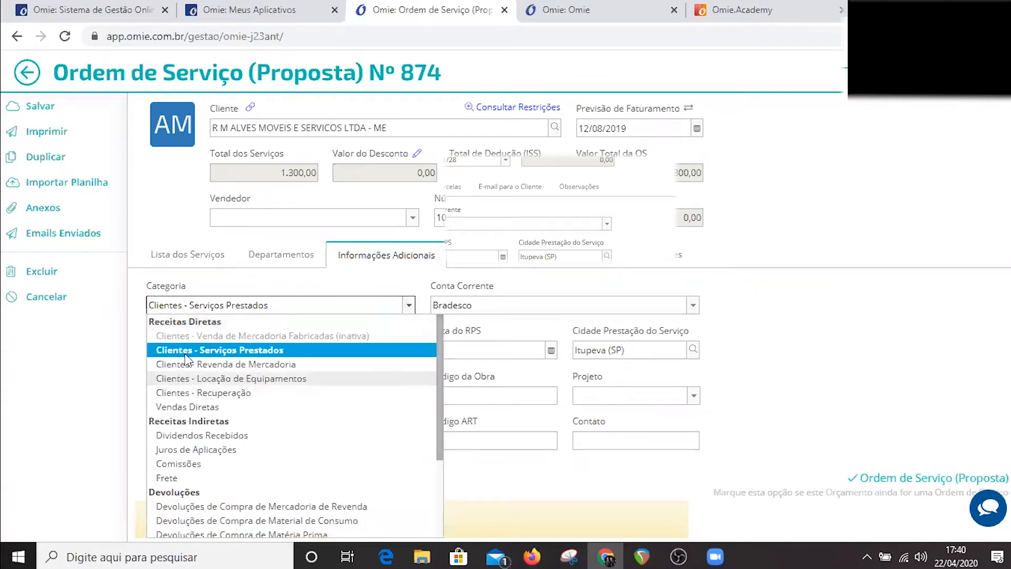
pyautogui.click(243, 352)
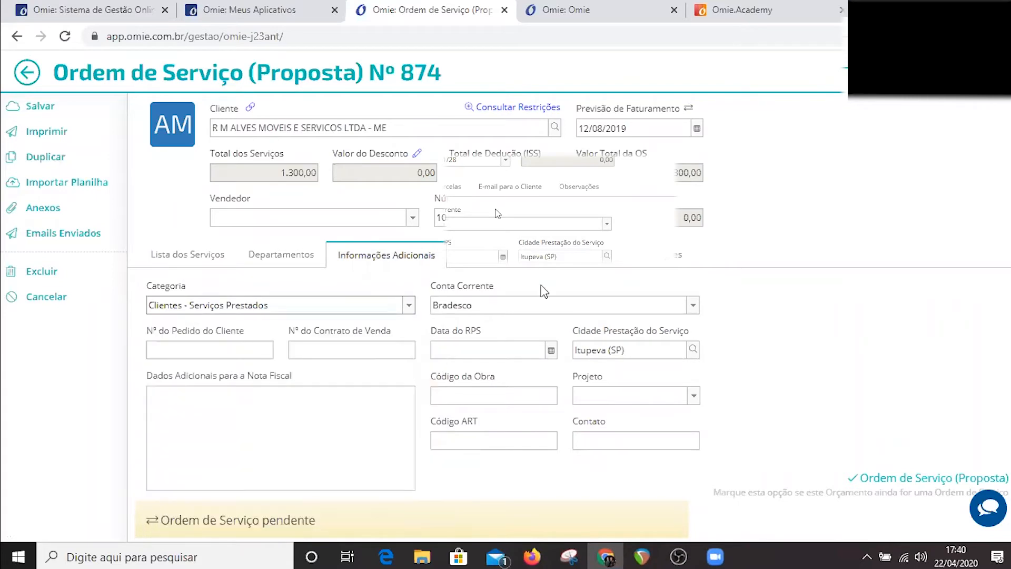
pyautogui.click(665, 311)
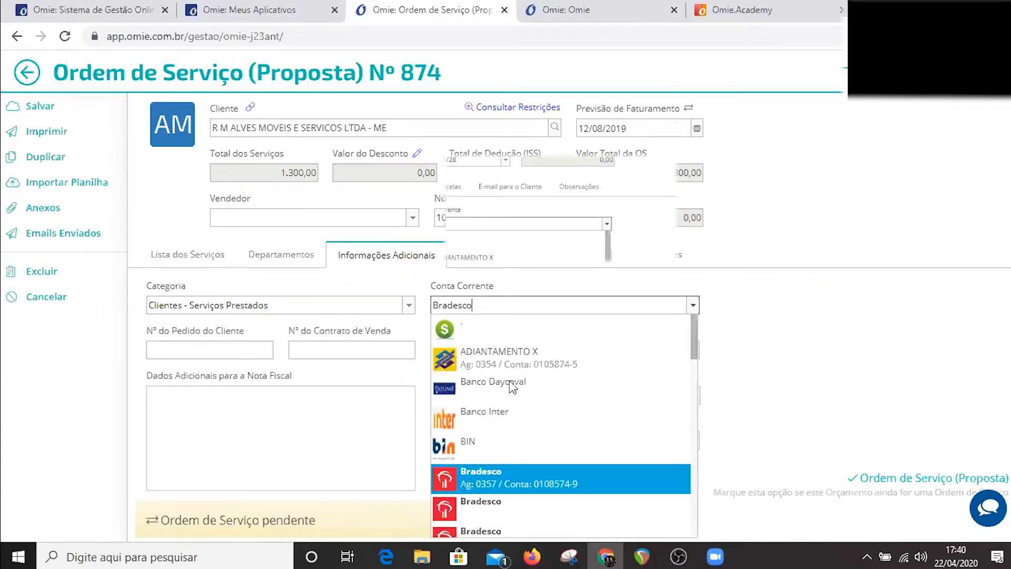
pyautogui.scroll(-3, 506, 331)
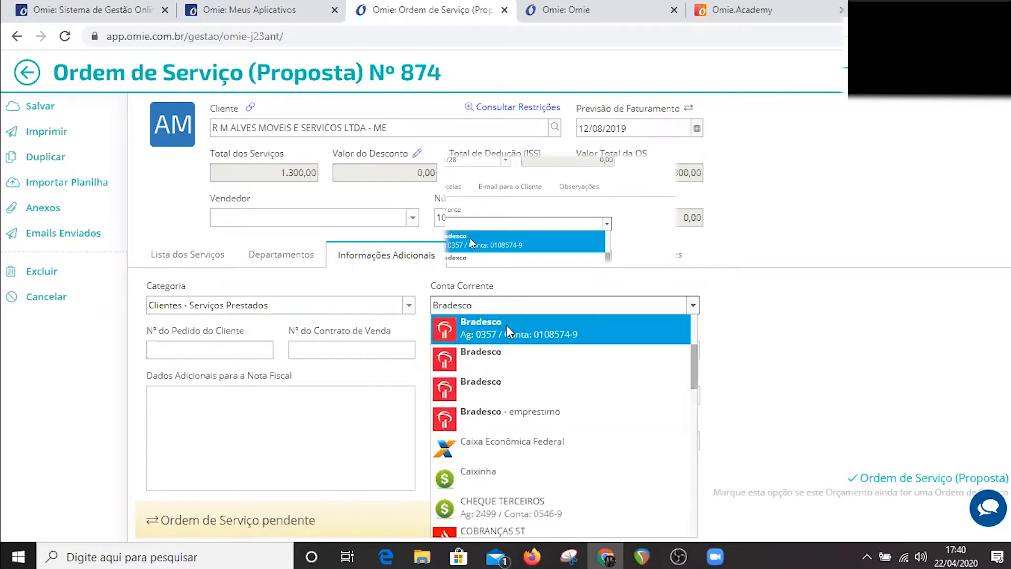
pyautogui.click(506, 324)
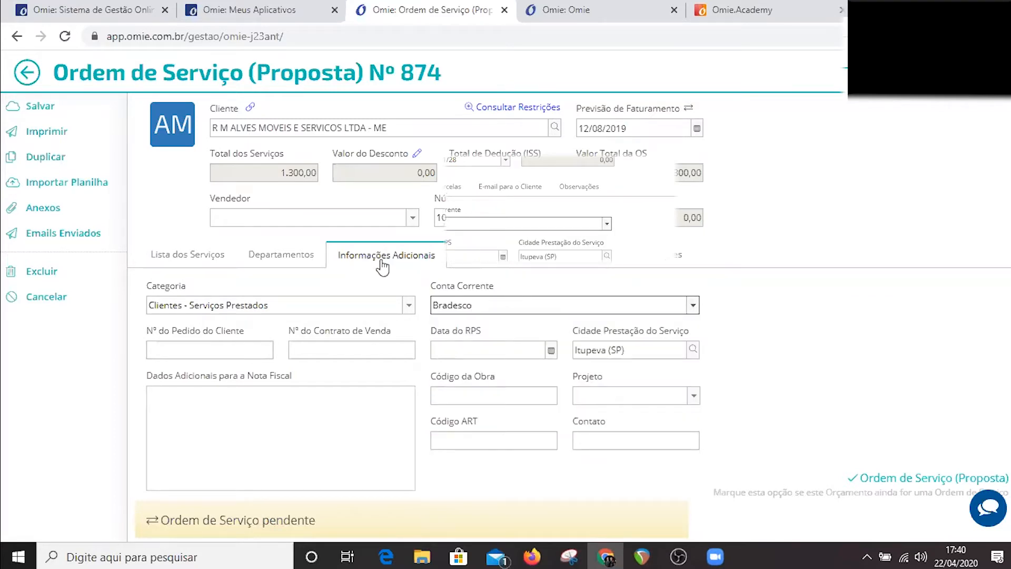
# Check the order's client e-mail options, and rebuild its accounts receivable installments.
pyautogui.click(548, 258)
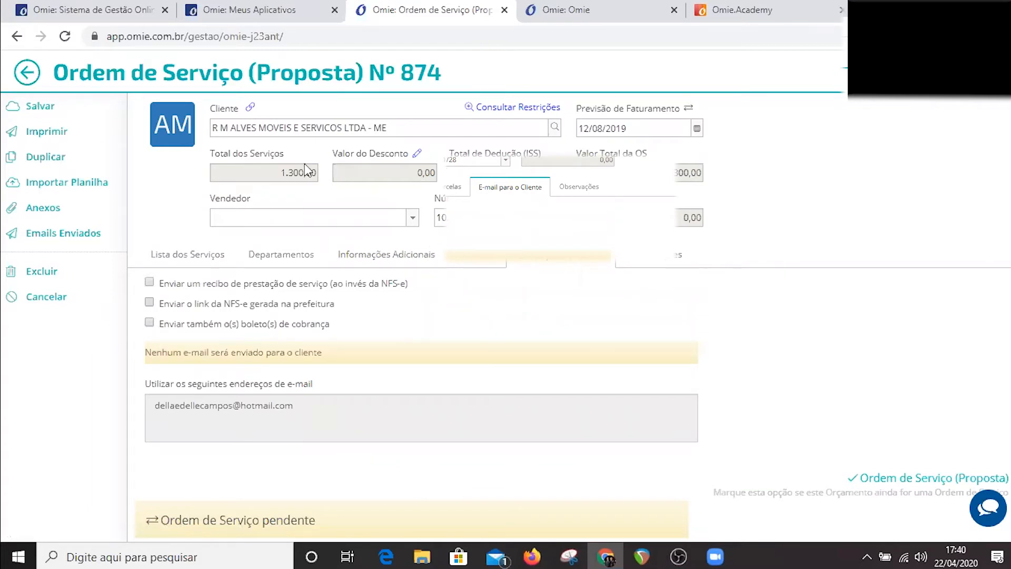
pyautogui.click(477, 258)
pyautogui.click(612, 300)
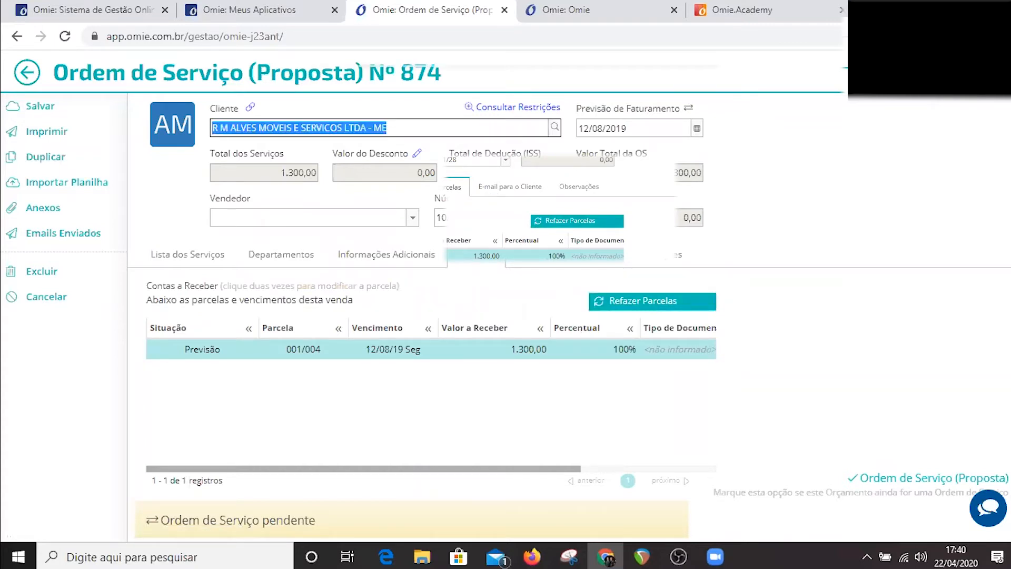
pyautogui.press('Return')
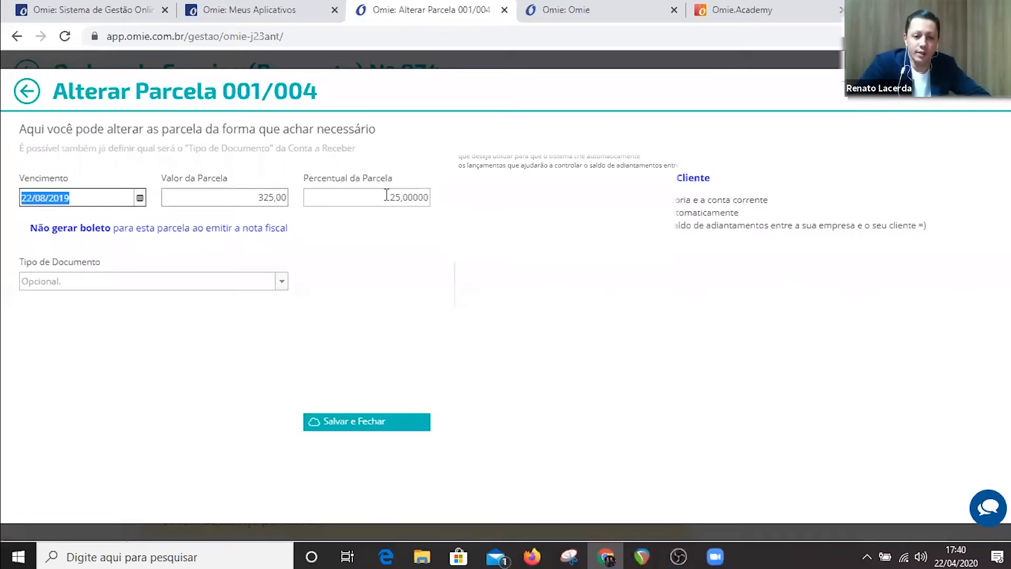
# Set installment 001/004 to 50 percent of the order and save it.
pyautogui.press('Tab')
pyautogui.press('Tab')
pyautogui.write('50')
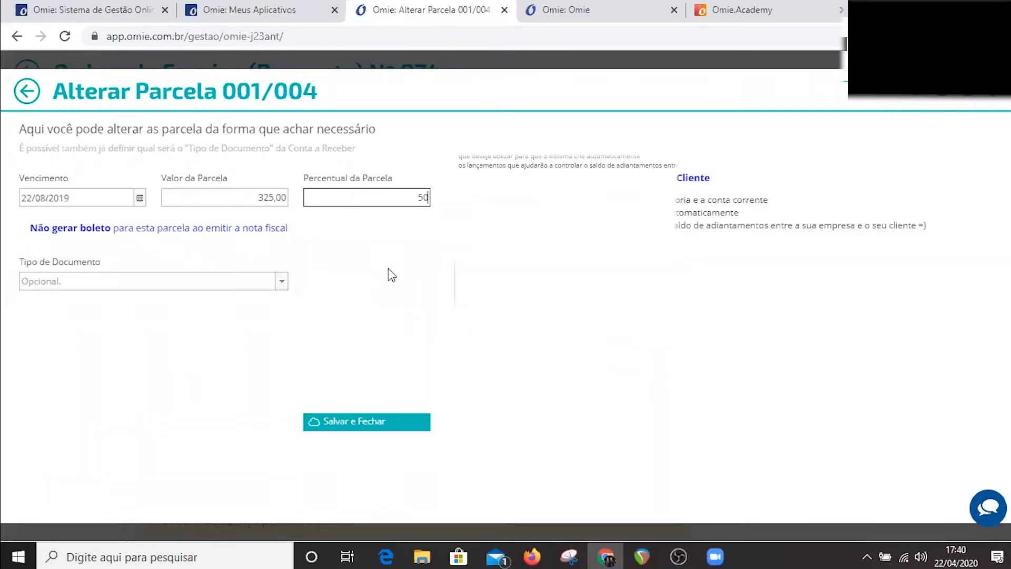
pyautogui.click(361, 426)
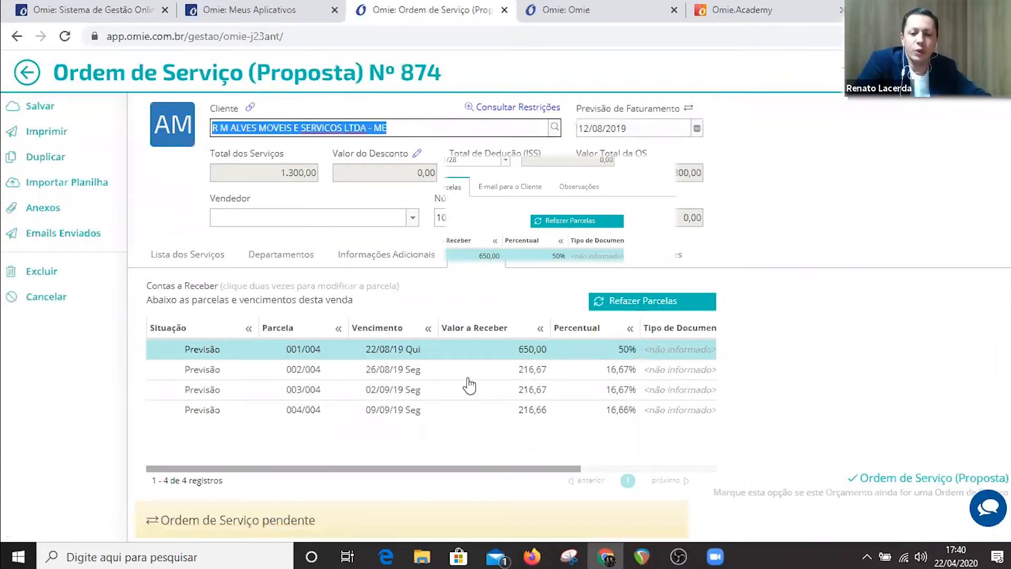
# Browse the payment conditions available for the order's number of installments, keeping the current choice.
pyautogui.click(485, 370)
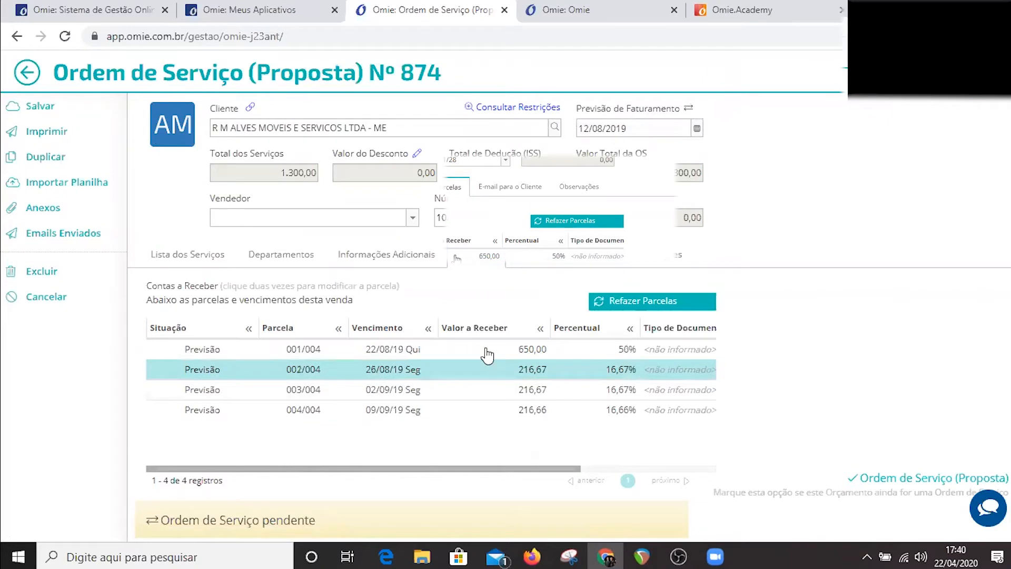
pyautogui.click(508, 161)
pyautogui.click(505, 161)
pyautogui.click(501, 182)
pyautogui.click(505, 160)
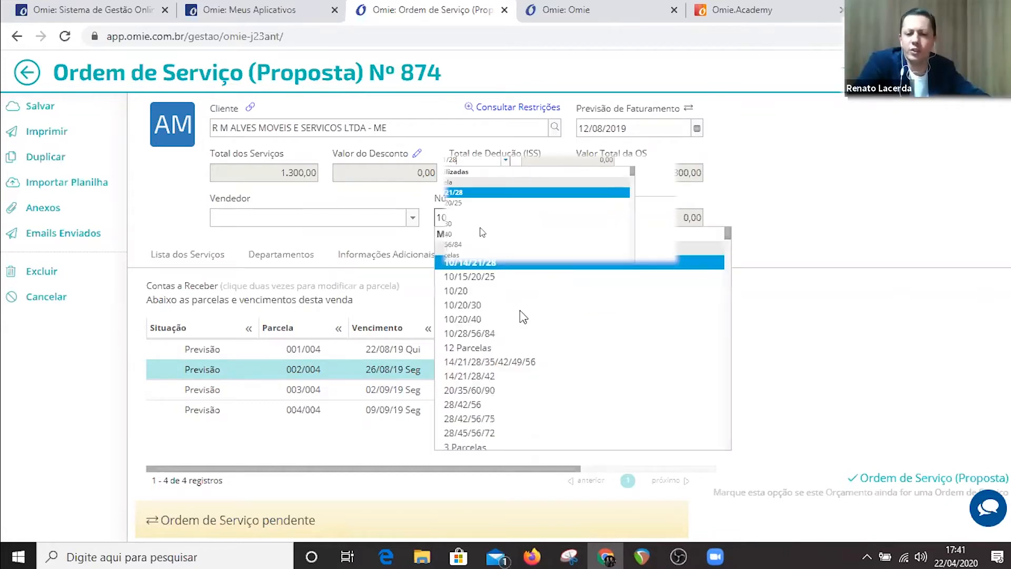
pyautogui.scroll(-2, 520, 311)
pyautogui.scroll(-3, 520, 311)
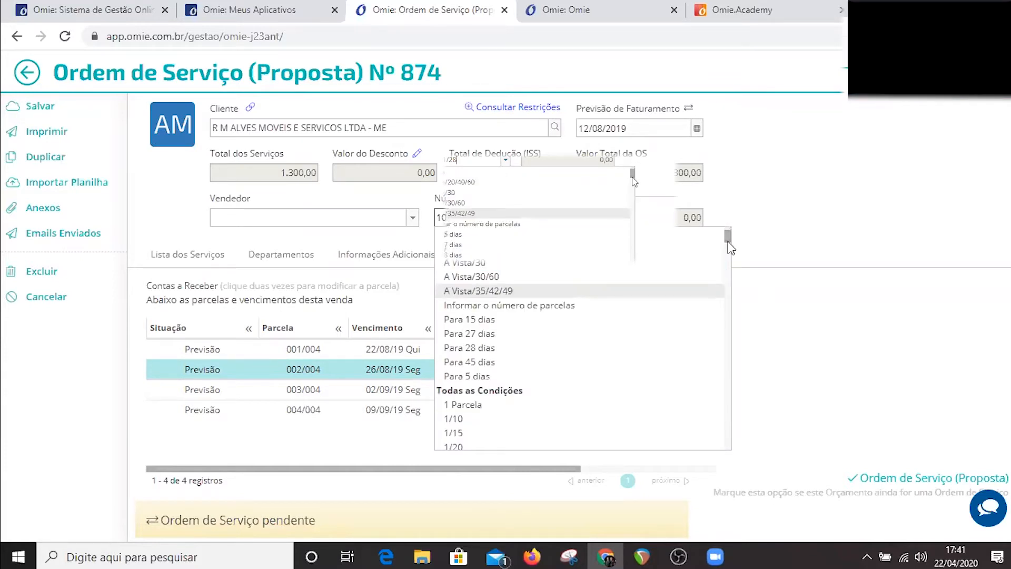
pyautogui.scroll(-5, 726, 326)
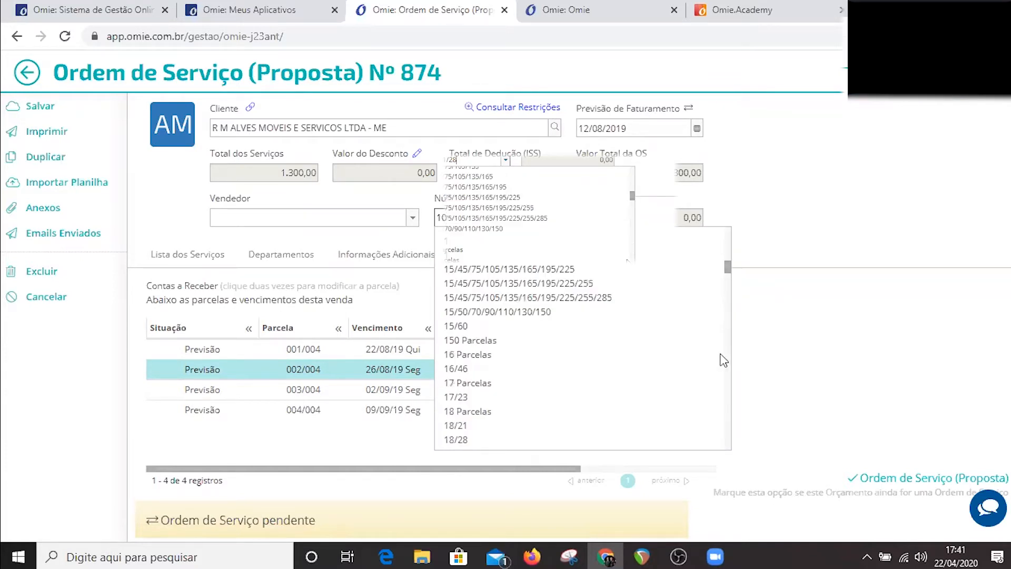
pyautogui.scroll(-5, 721, 366)
pyautogui.scroll(-5, 719, 379)
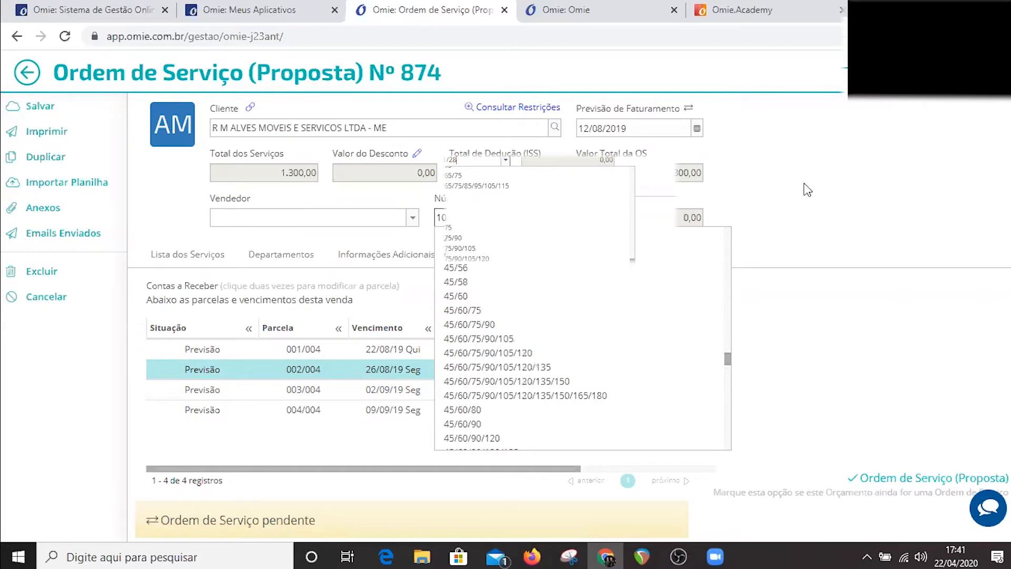
pyautogui.scroll(-5, 469, 316)
pyautogui.click(581, 355)
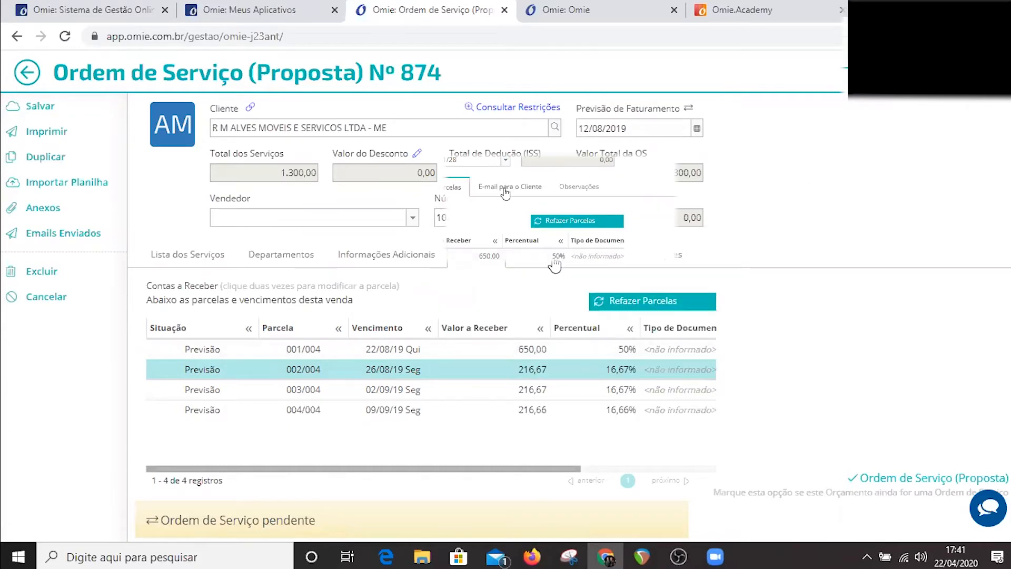
# Enable sending the billing boletos to the client by e-mail and highlight the user part of the recipient address.
pyautogui.click(493, 189)
pyautogui.click(149, 322)
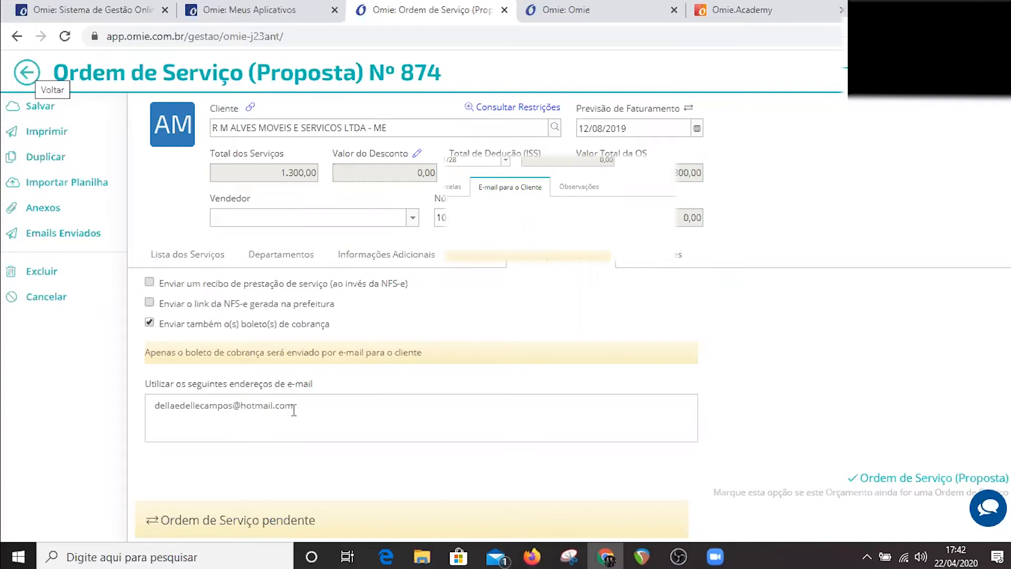
pyautogui.moveTo(295, 406); pyautogui.dragTo(99, 395)
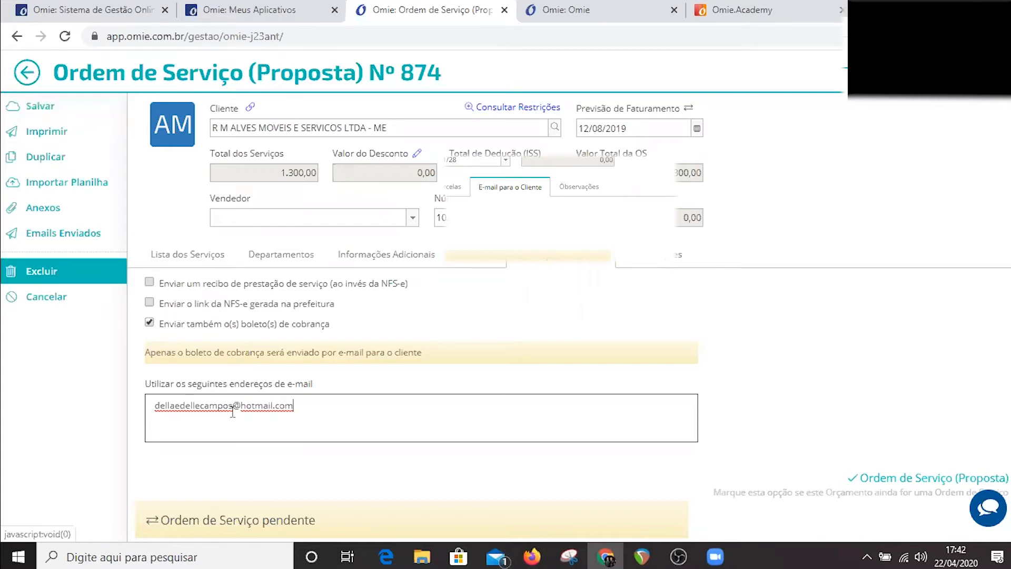
pyautogui.doubleClick(193, 406)
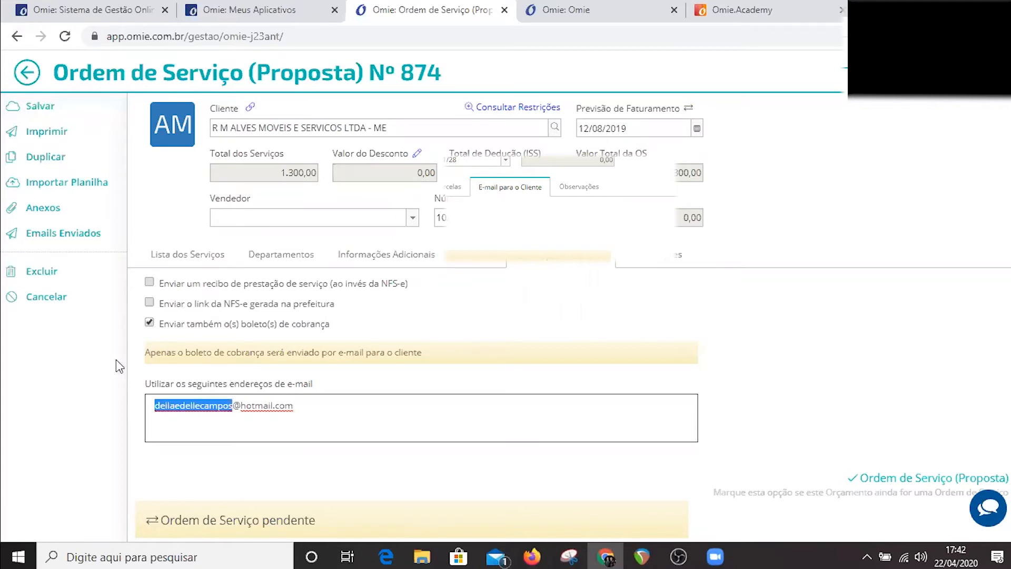
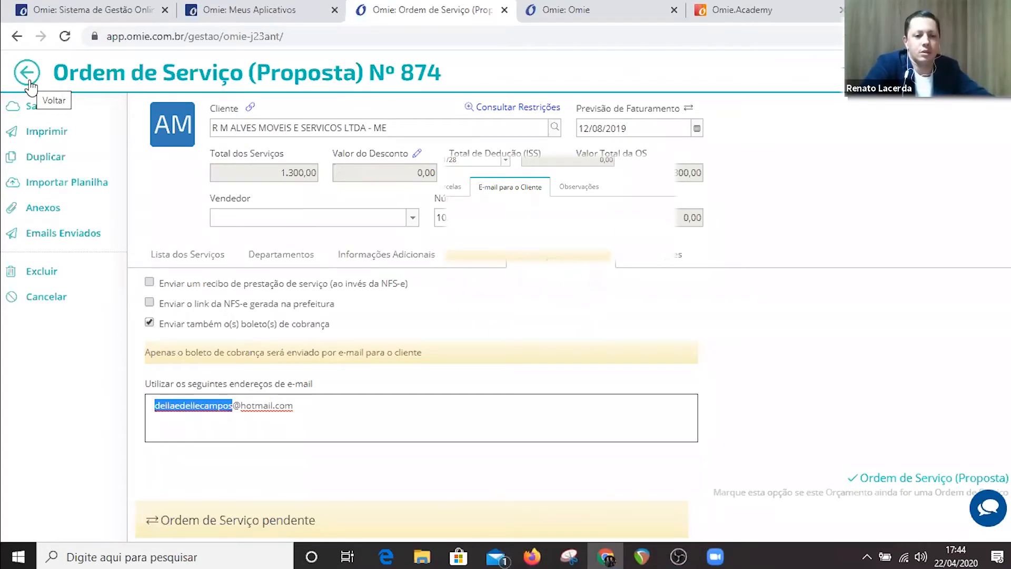
# Open the order's AGENDAMENTO SINDICATO item and set its unit value to 1.700,00 and its ISS deduction to 200,00.
pyautogui.click(198, 253)
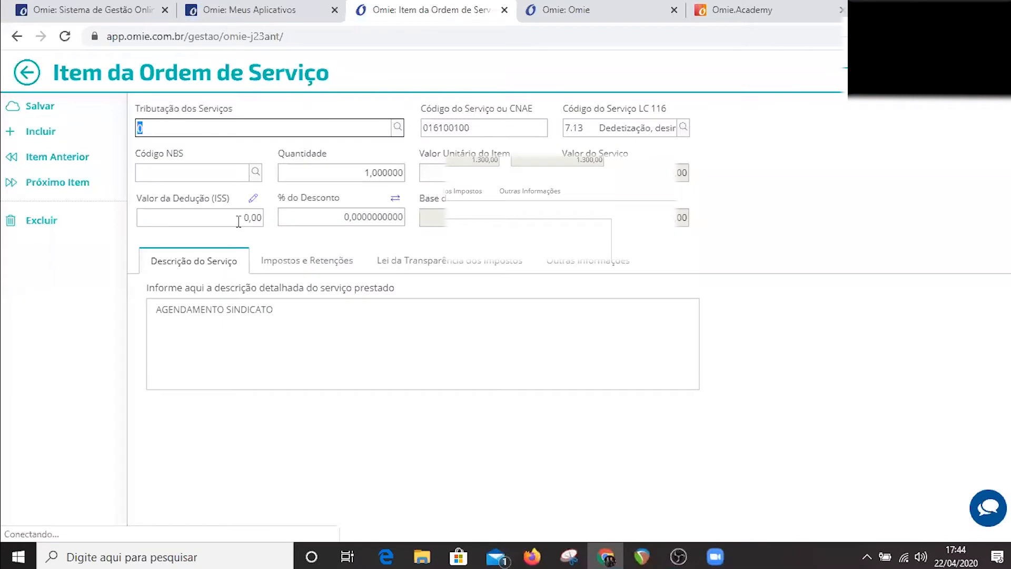
pyautogui.click(237, 219)
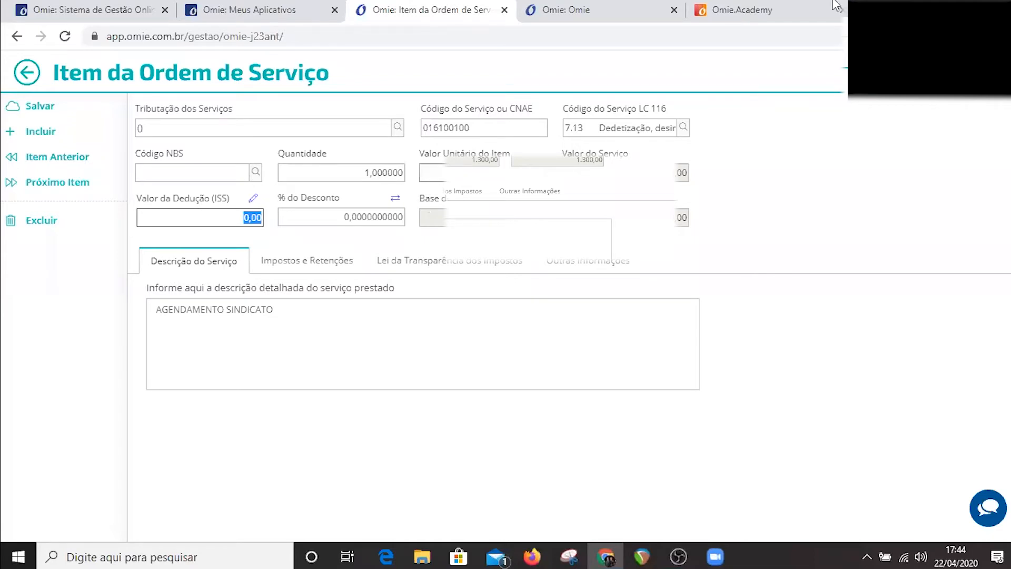
pyautogui.hotkey('shift', 'Tab')
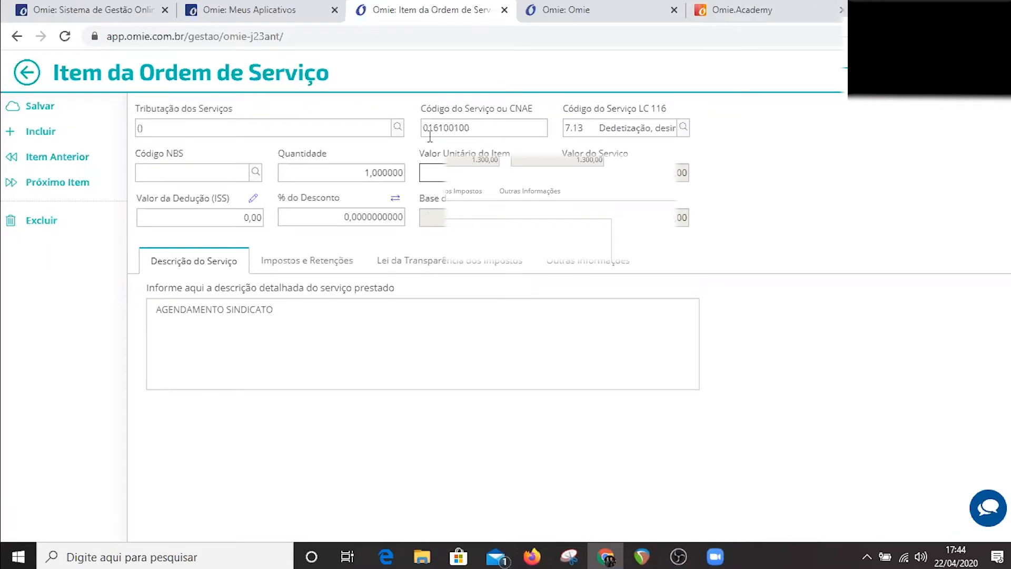
pyautogui.press('Tab')
pyautogui.write('200')
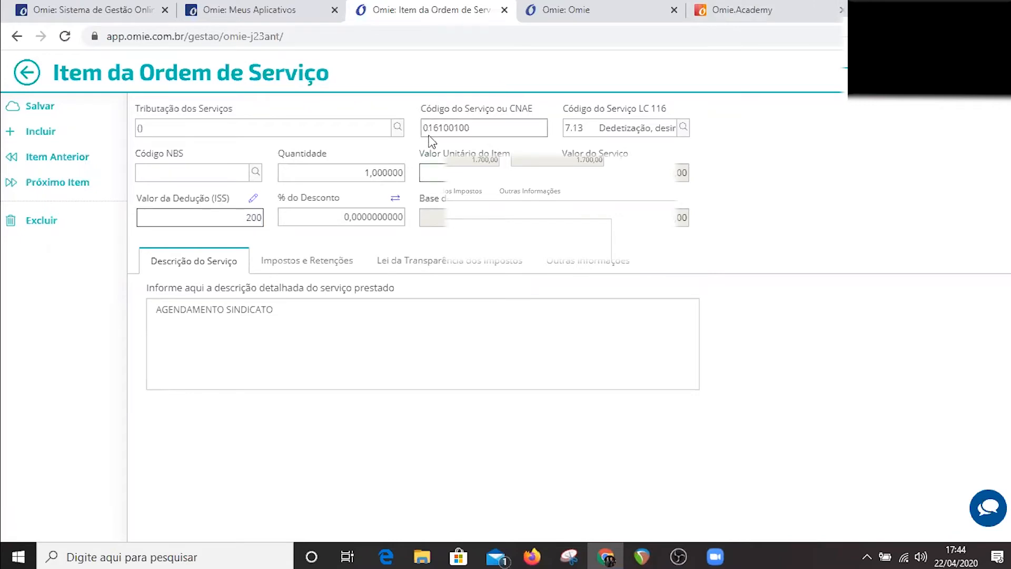
pyautogui.press('Tab')
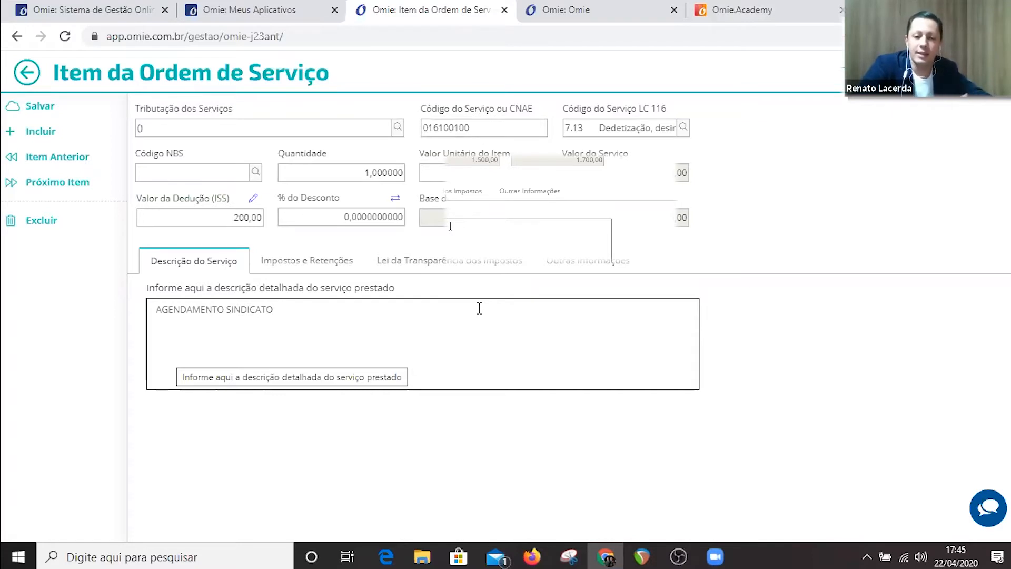
# Try to save the service item and return to the order, keeping the edits instead of discarding them.
pyautogui.click(59, 105)
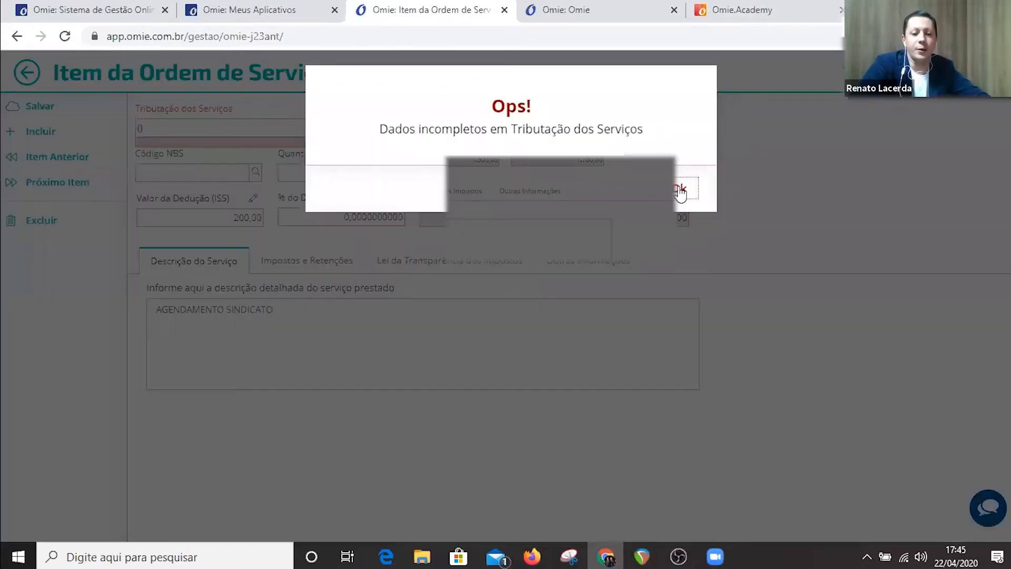
pyautogui.click(681, 191)
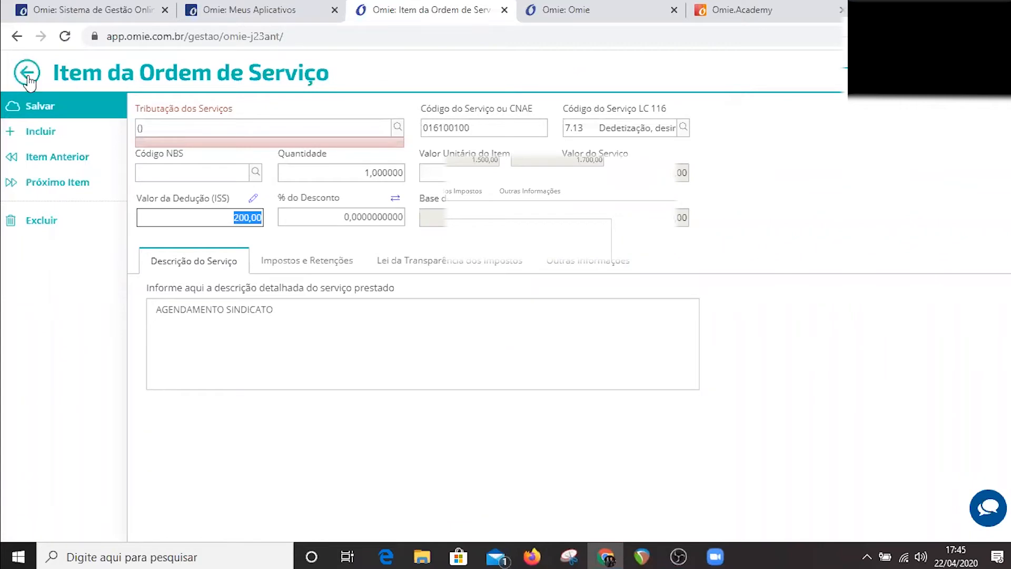
pyautogui.click(27, 76)
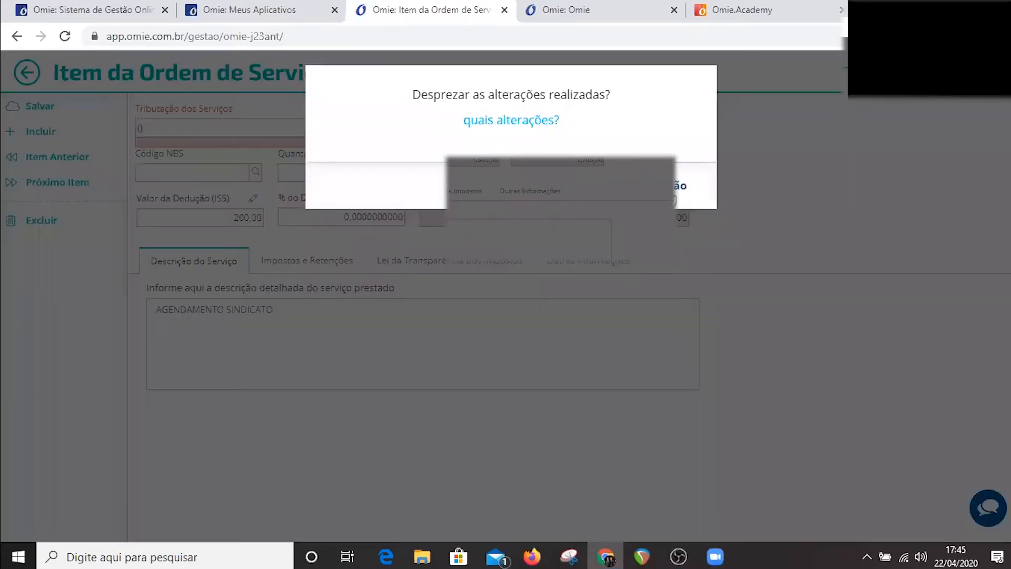
pyautogui.press('Escape')
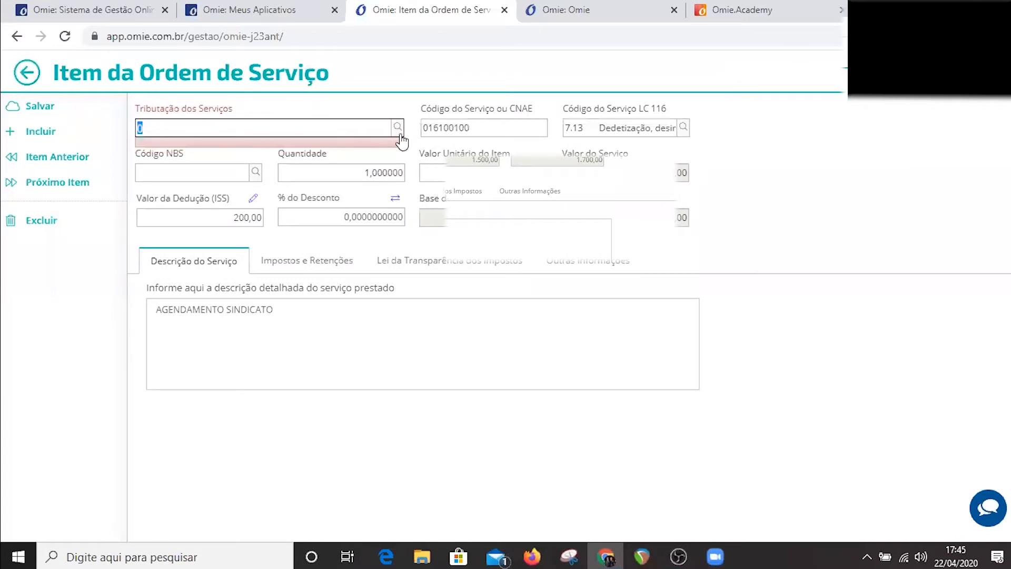
# Set the item's service taxation to Tributado no município, save the item and return to the order.
pyautogui.click(398, 128)
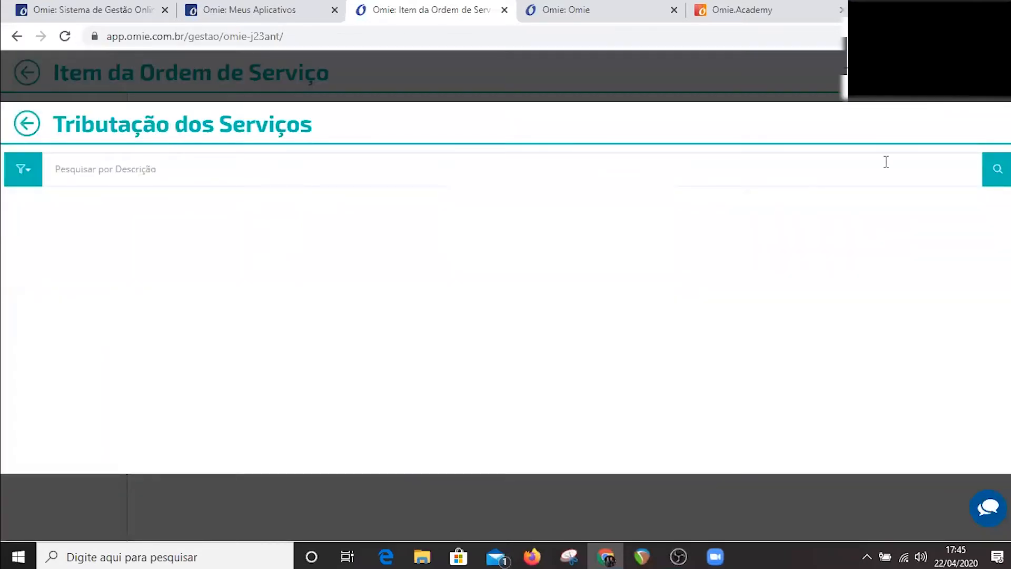
pyautogui.click(997, 168)
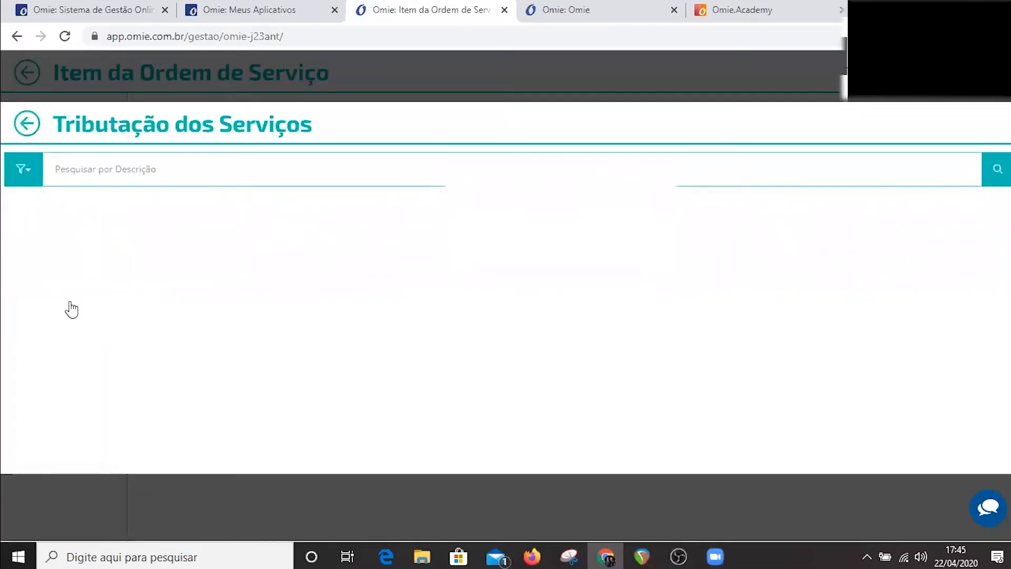
pyautogui.click(33, 110)
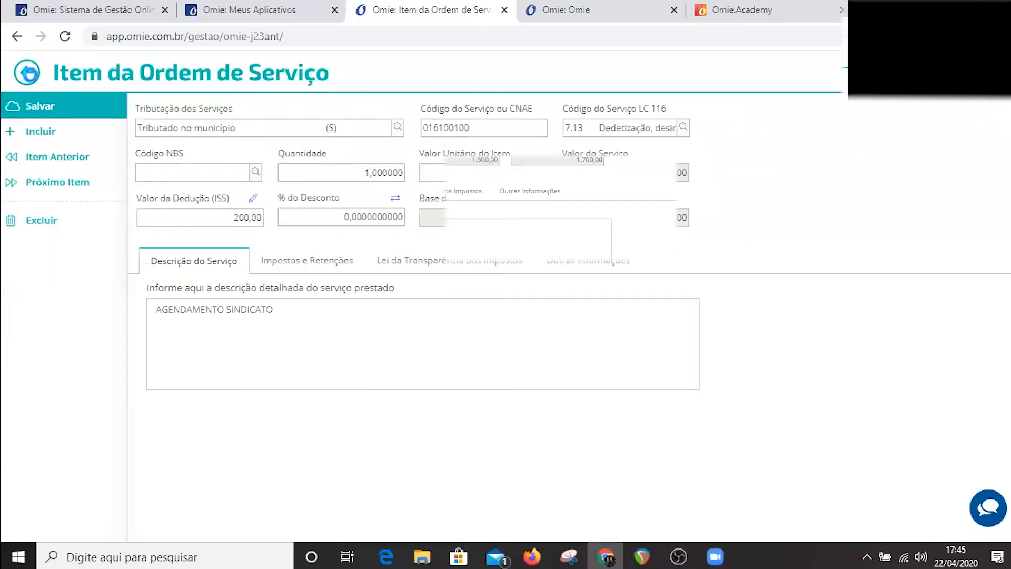
pyautogui.click(27, 76)
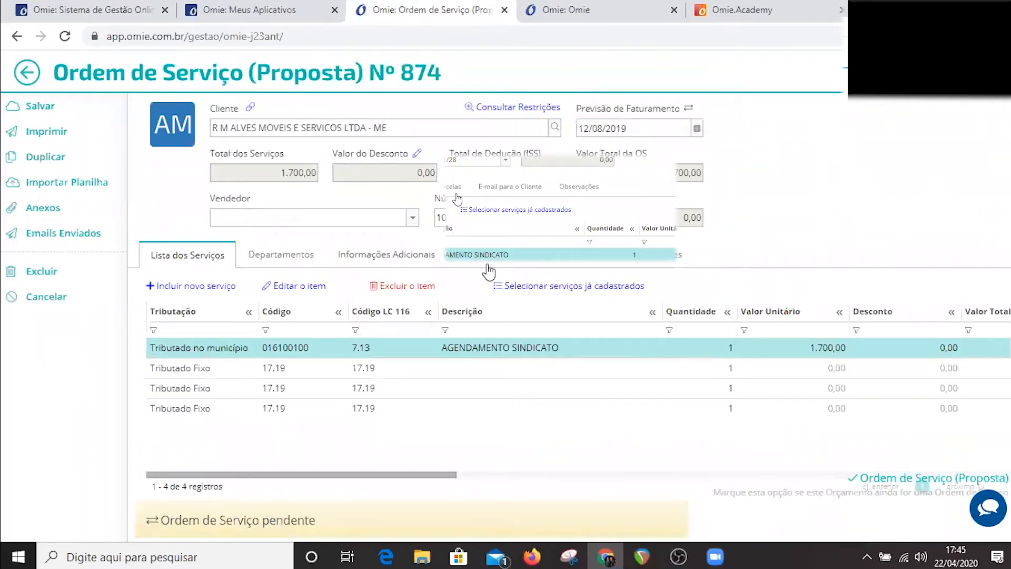
# Review the order's additional information, installments, client e-mail options and observations, and return to the Orçamentos board.
pyautogui.click(395, 250)
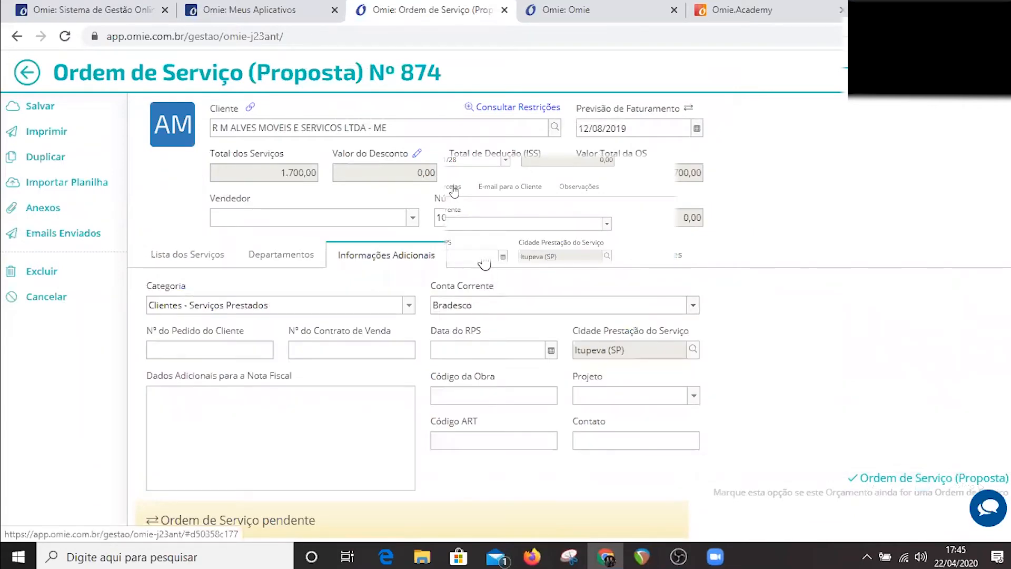
pyautogui.click(477, 255)
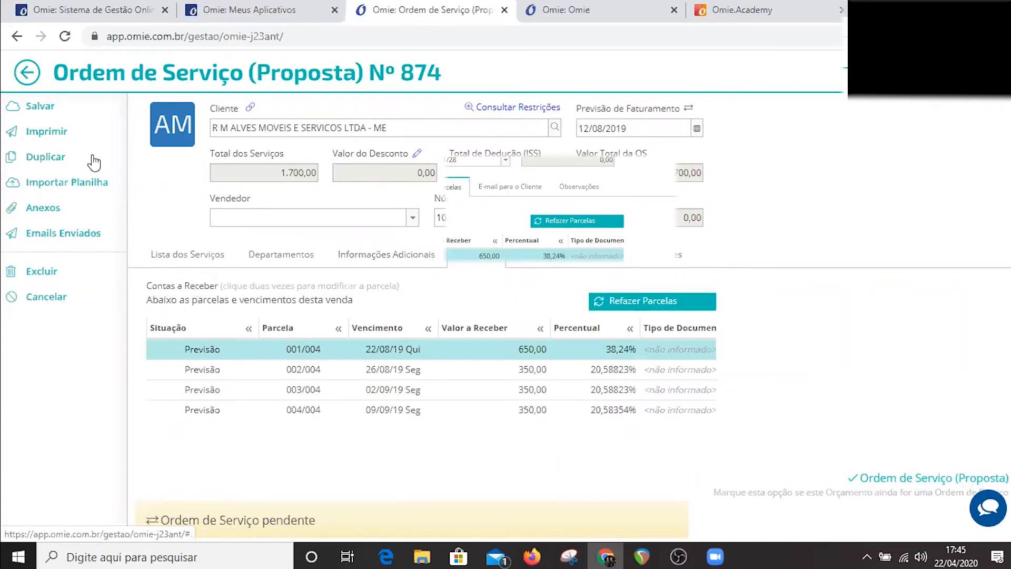
pyautogui.click(561, 255)
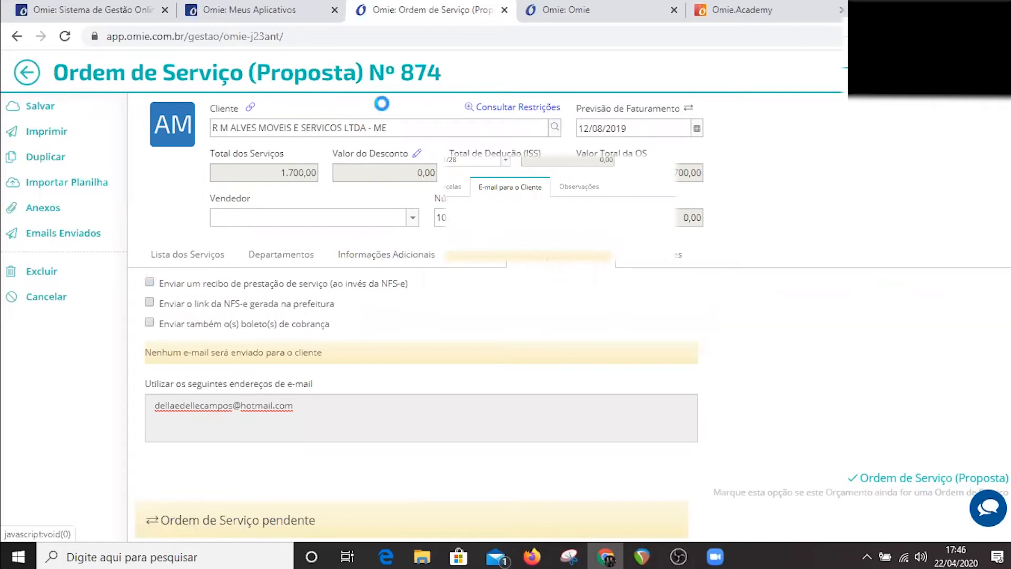
pyautogui.click(635, 265)
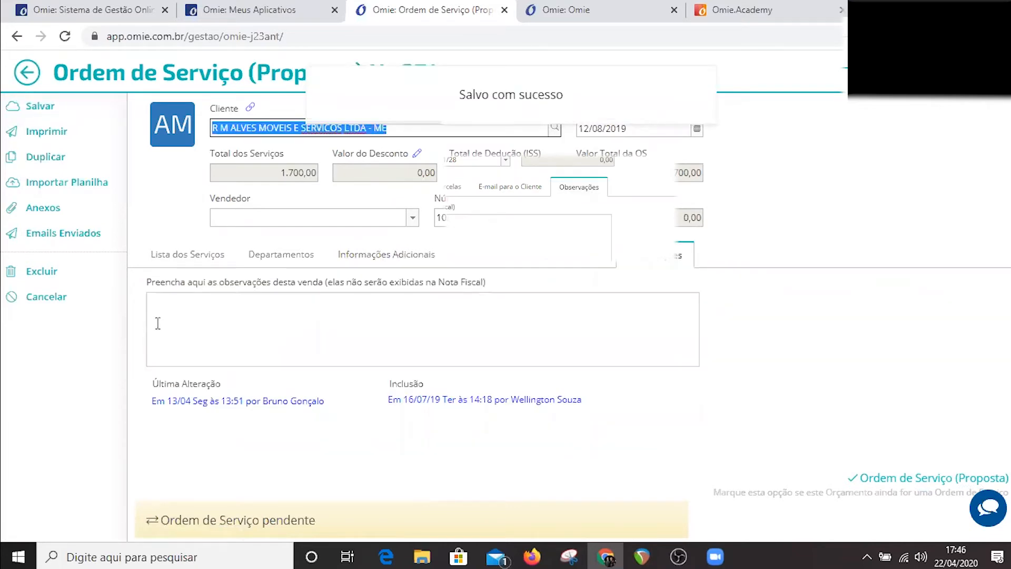
pyautogui.click(279, 444)
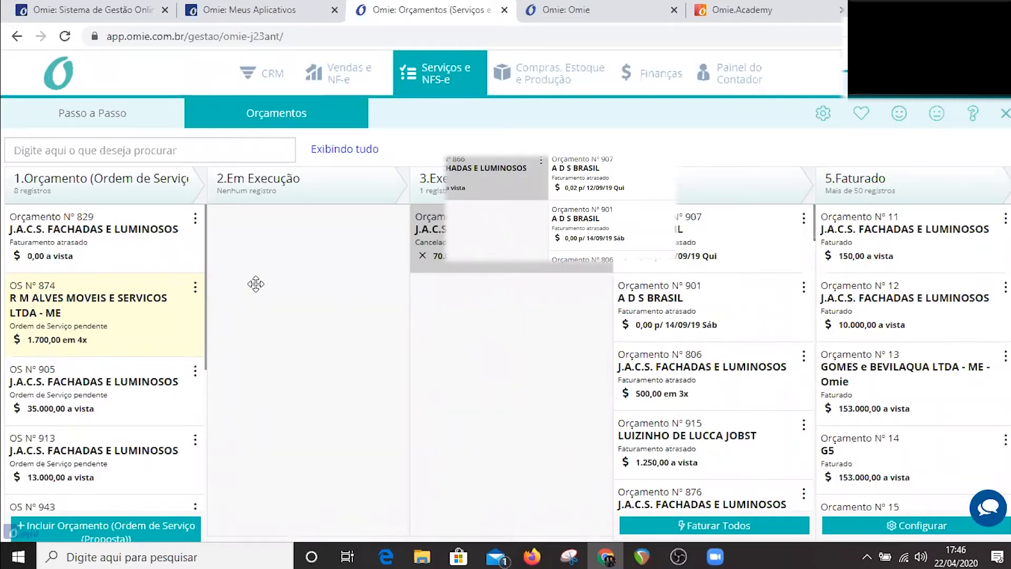
# Move service order 874 from the first stage of the board through the execution stages to the fourth stage.
pyautogui.moveTo(256, 284); pyautogui.dragTo(417, 350)
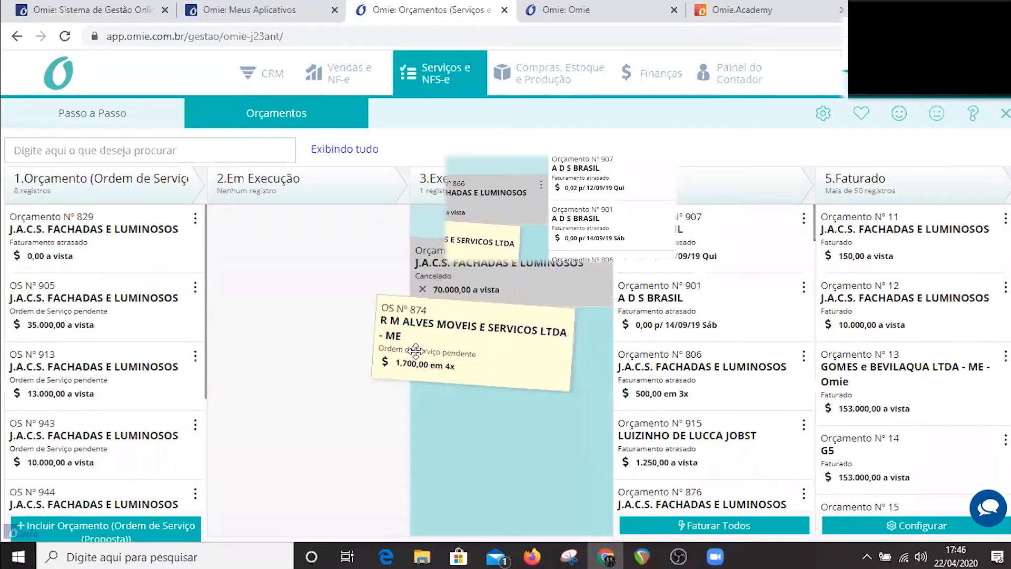
pyautogui.moveTo(416, 350); pyautogui.dragTo(23, 163)
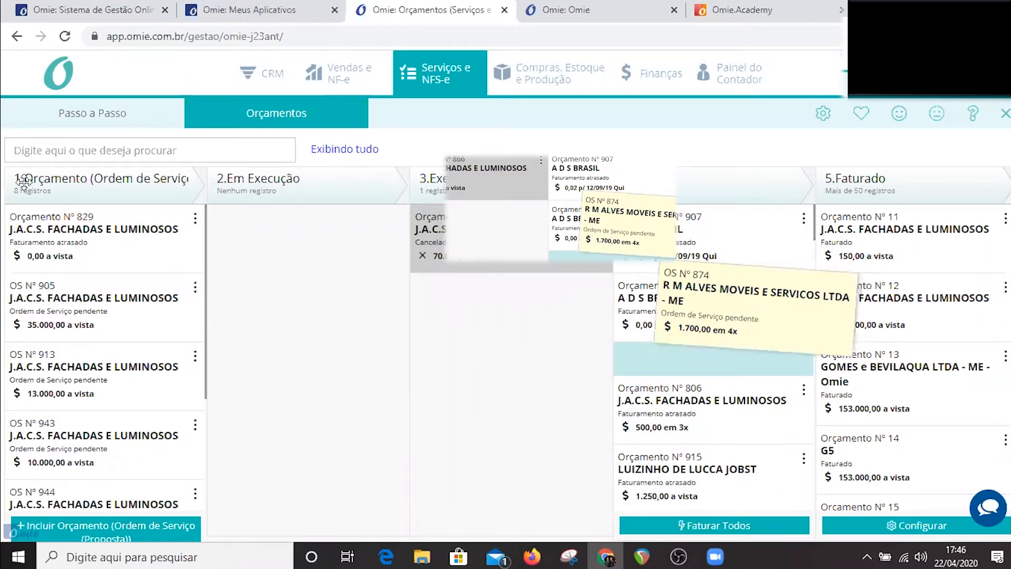
pyautogui.moveTo(23, 180); pyautogui.dragTo(24, 182)
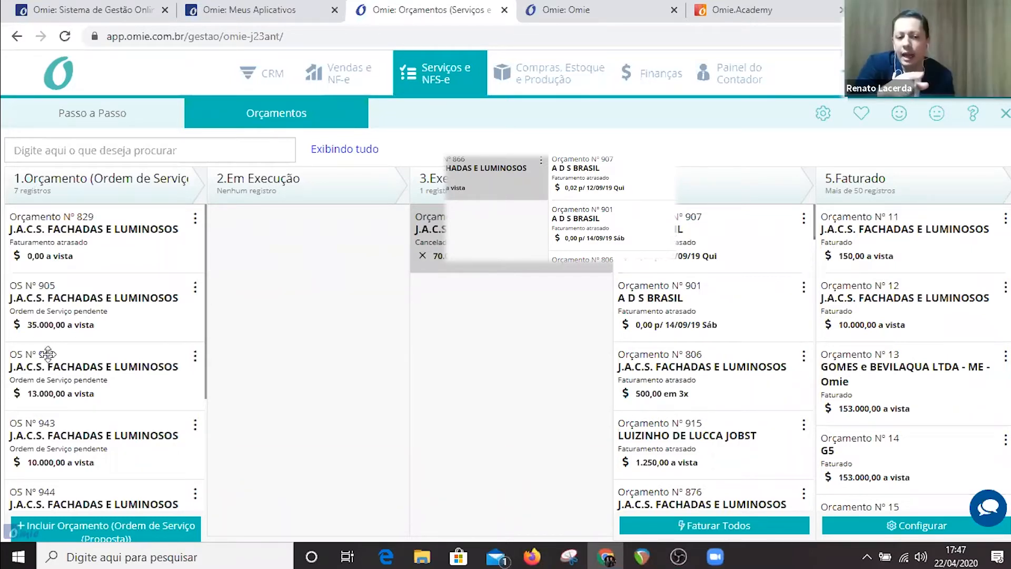
# Find order 874 in the board's fourth stage and try moving its card across the stages up to 5.Faturado.
pyautogui.scroll(-5, 709, 433)
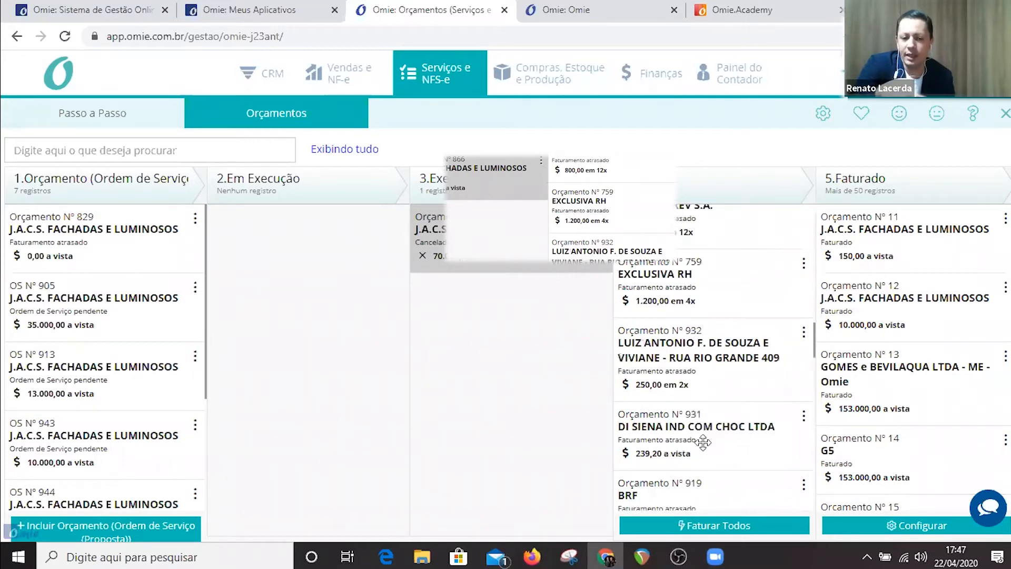
pyautogui.scroll(-15, 700, 441)
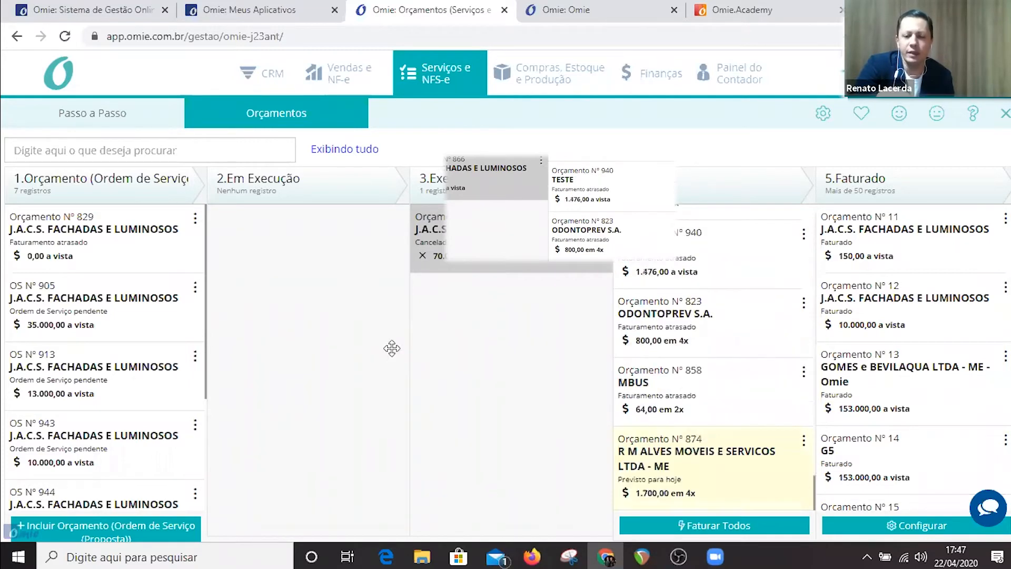
pyautogui.moveTo(710, 458); pyautogui.dragTo(90, 249)
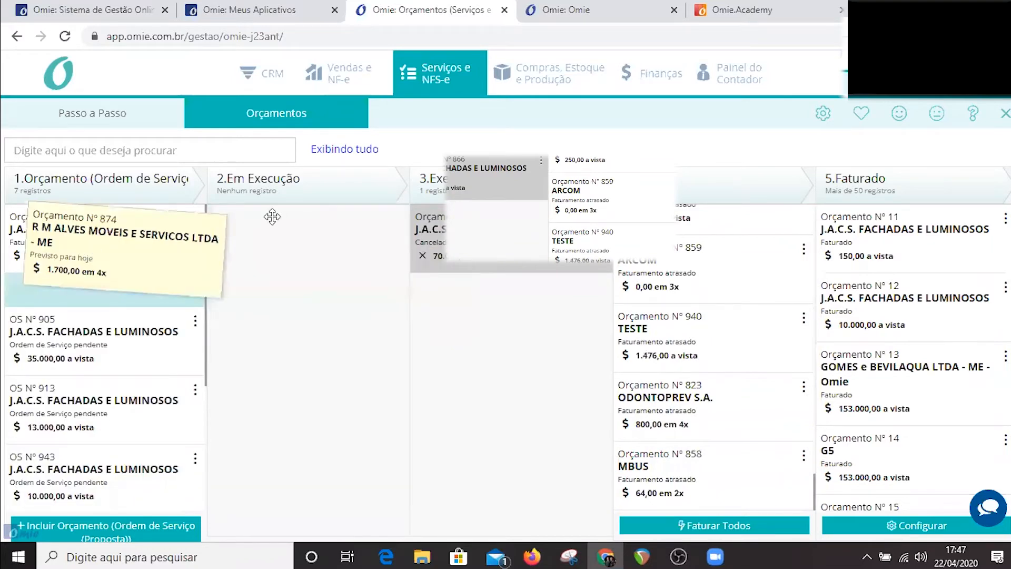
pyautogui.moveTo(272, 216); pyautogui.dragTo(527, 337)
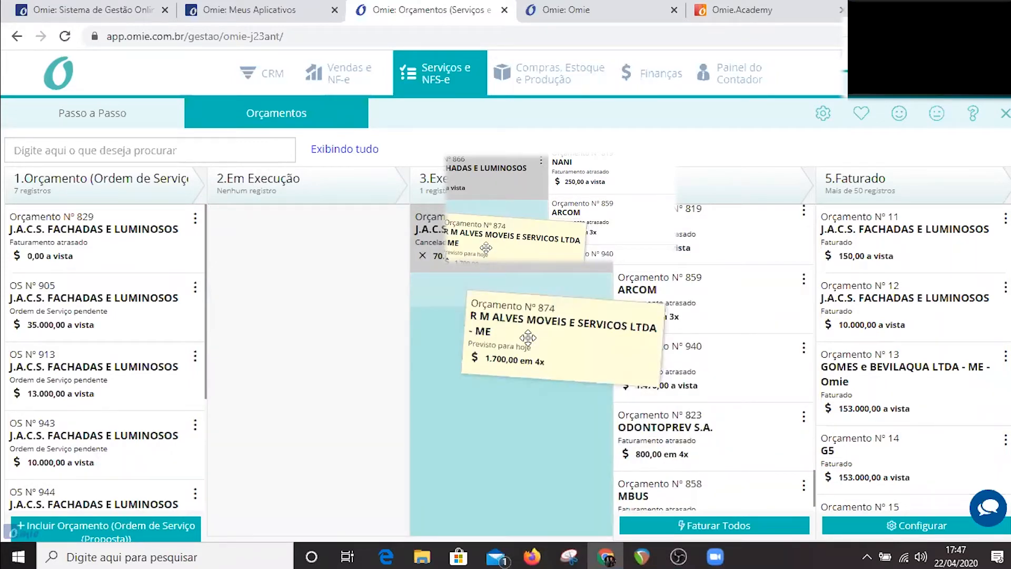
pyautogui.moveTo(527, 337); pyautogui.dragTo(947, 298)
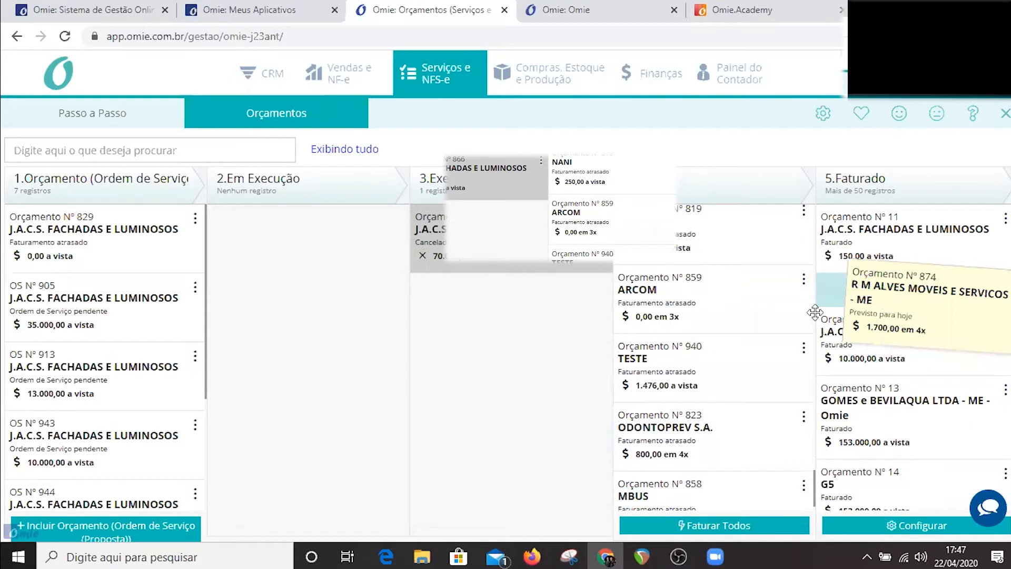
pyautogui.moveTo(772, 347); pyautogui.dragTo(771, 346)
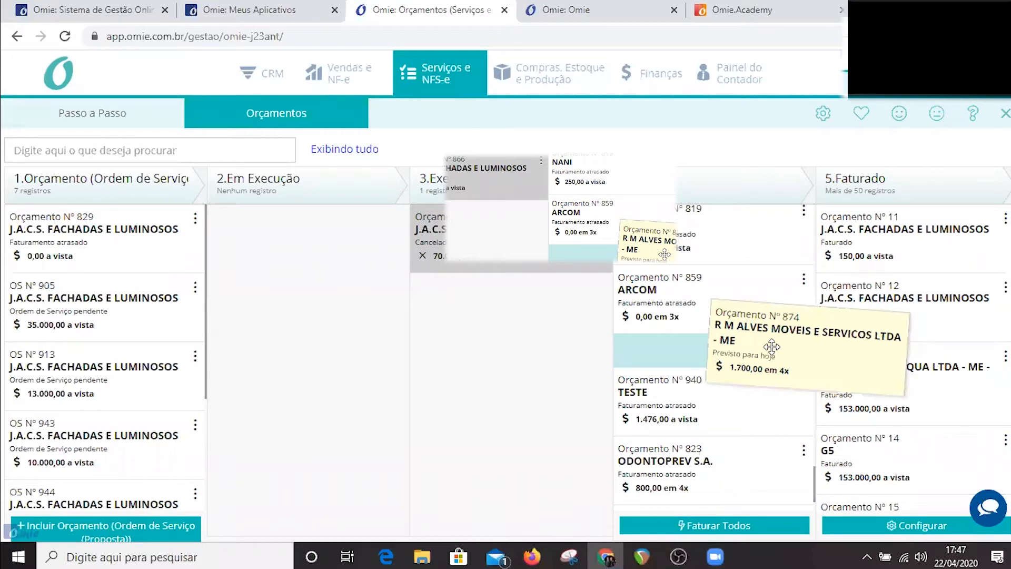
pyautogui.moveTo(772, 347); pyautogui.dragTo(900, 304)
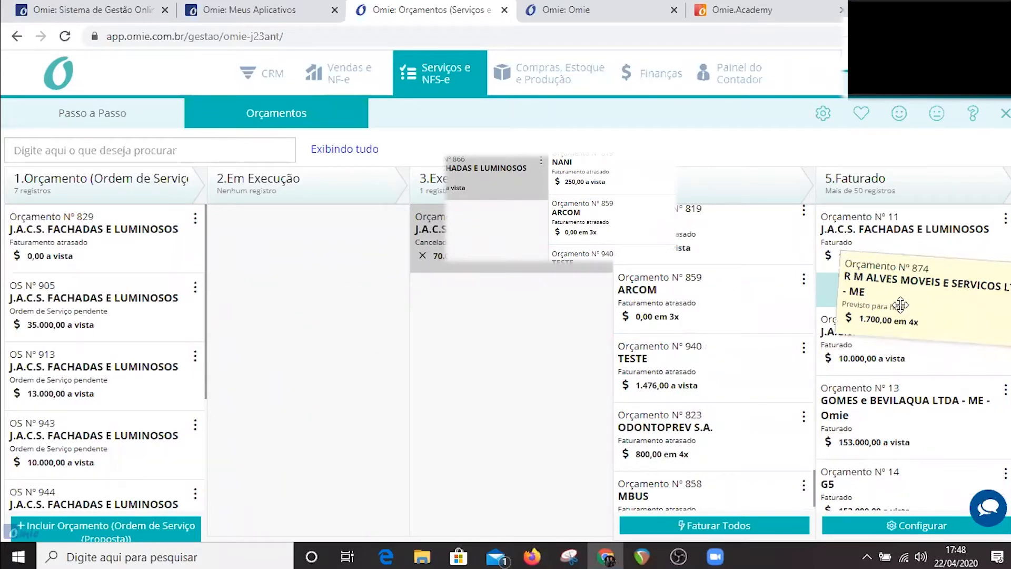
pyautogui.moveTo(900, 304); pyautogui.dragTo(900, 305)
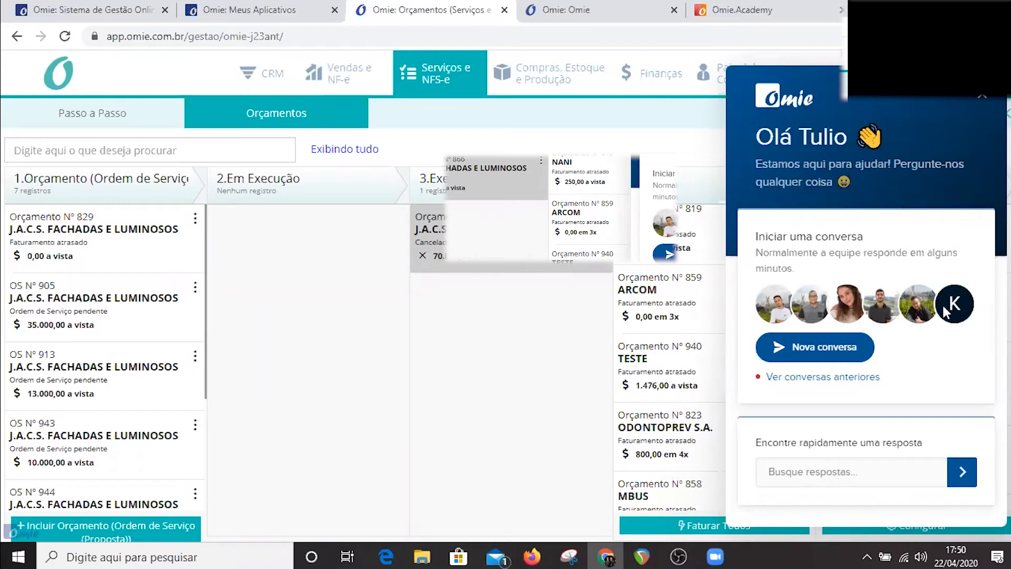
# Close the support chat and dismiss the announcement about the new CRM module training.
pyautogui.click(977, 108)
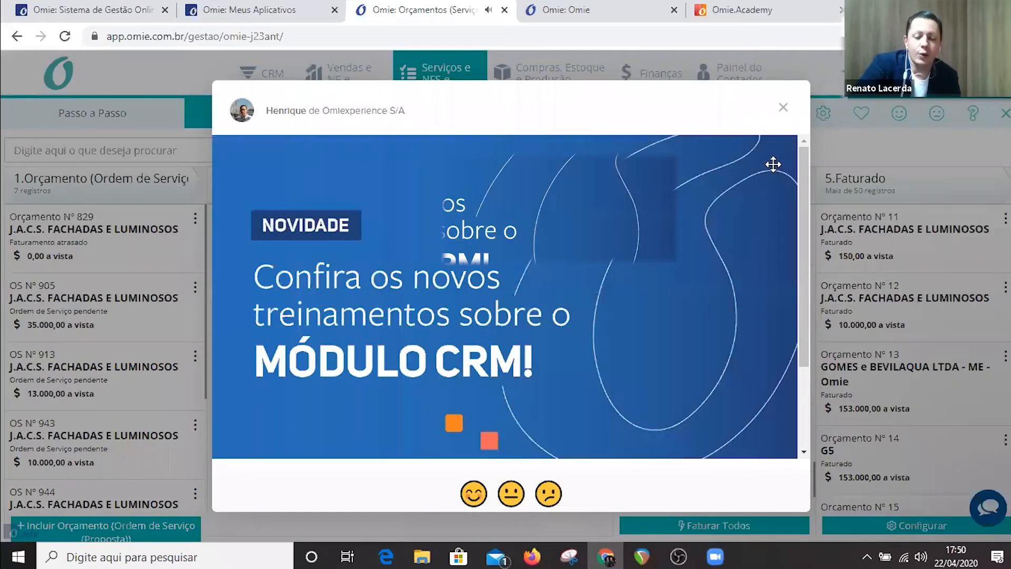
pyautogui.click(783, 107)
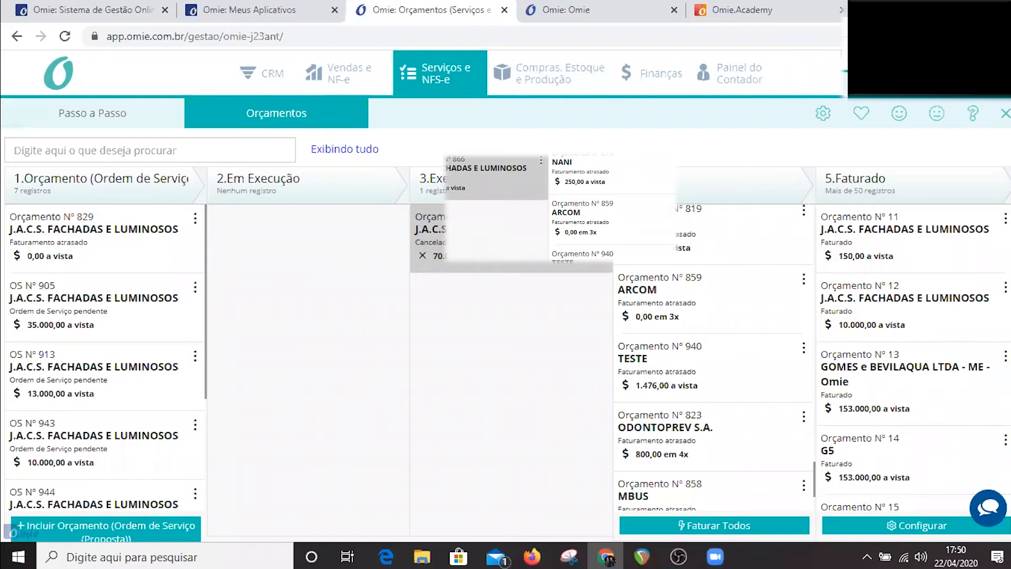
pyautogui.hotkey('alt', 'Tab')
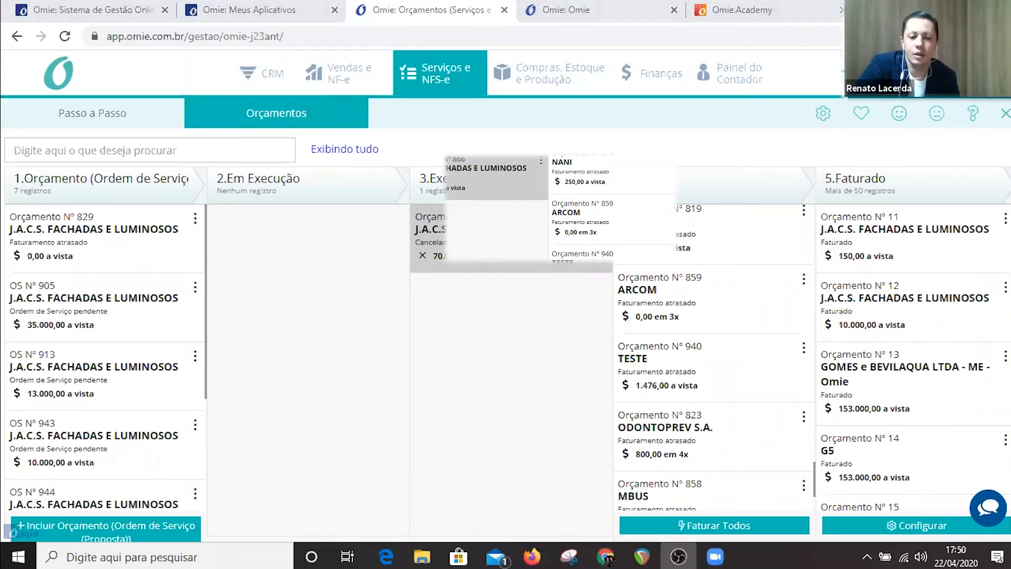
# View the step-by-step page of the Vendas e NF-e module, comparing it with the Serviços e NFS-e board.
pyautogui.click(342, 72)
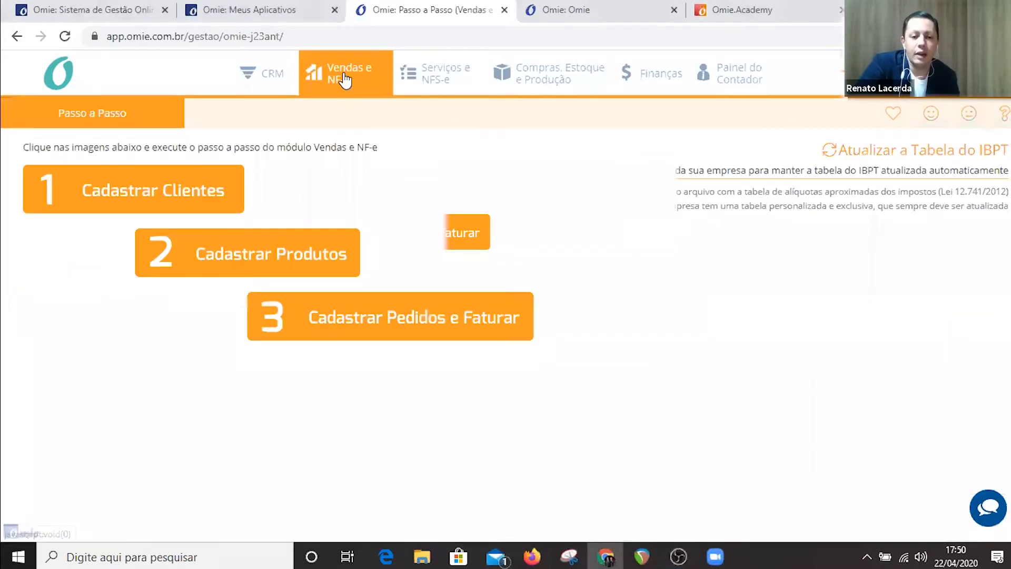
pyautogui.click(444, 82)
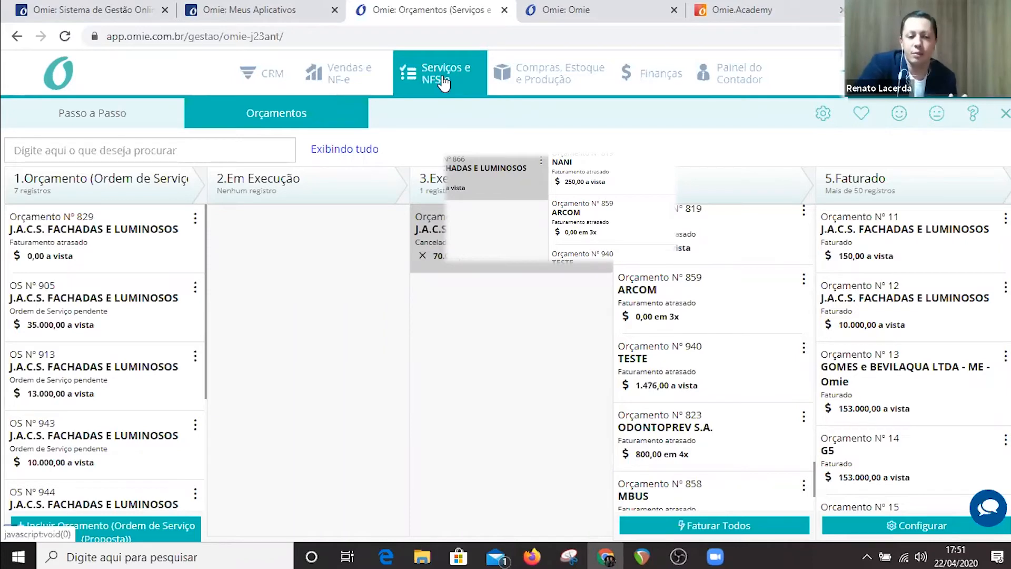
pyautogui.click(332, 74)
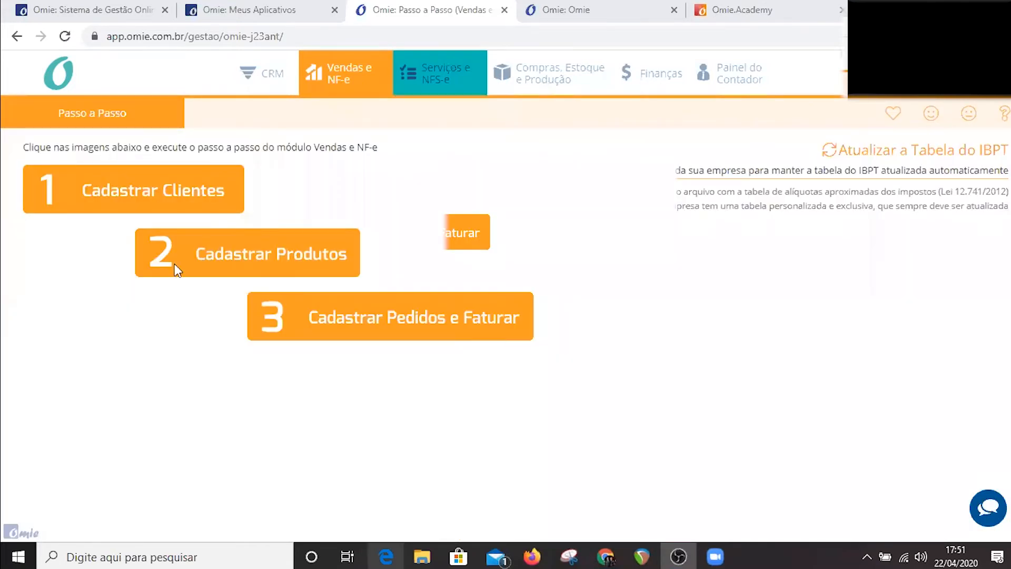
# Open the product register, open the product 0 - CAMISA TG AZUL and view the available units of measure.
pyautogui.click(337, 254)
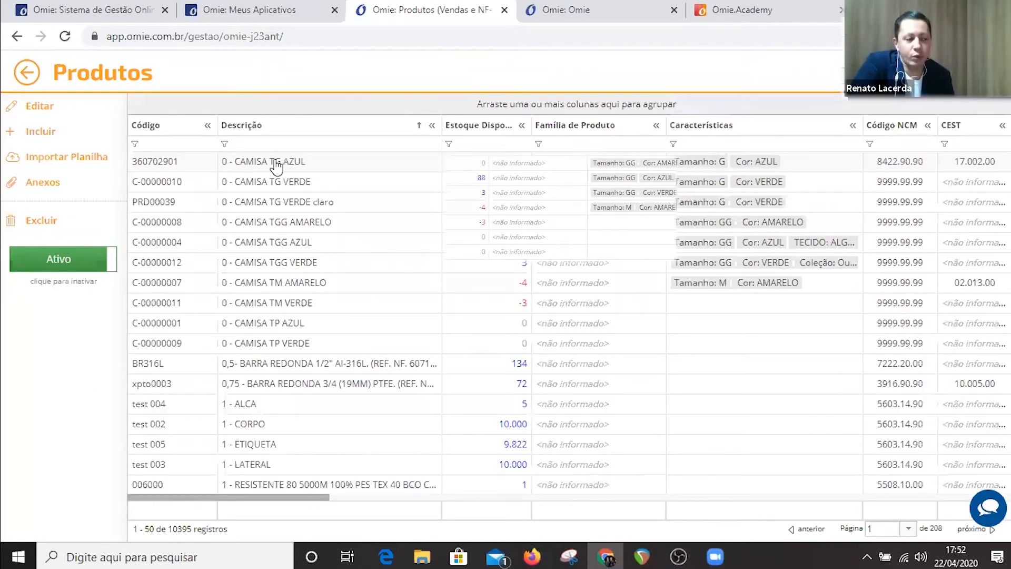
pyautogui.click(273, 159)
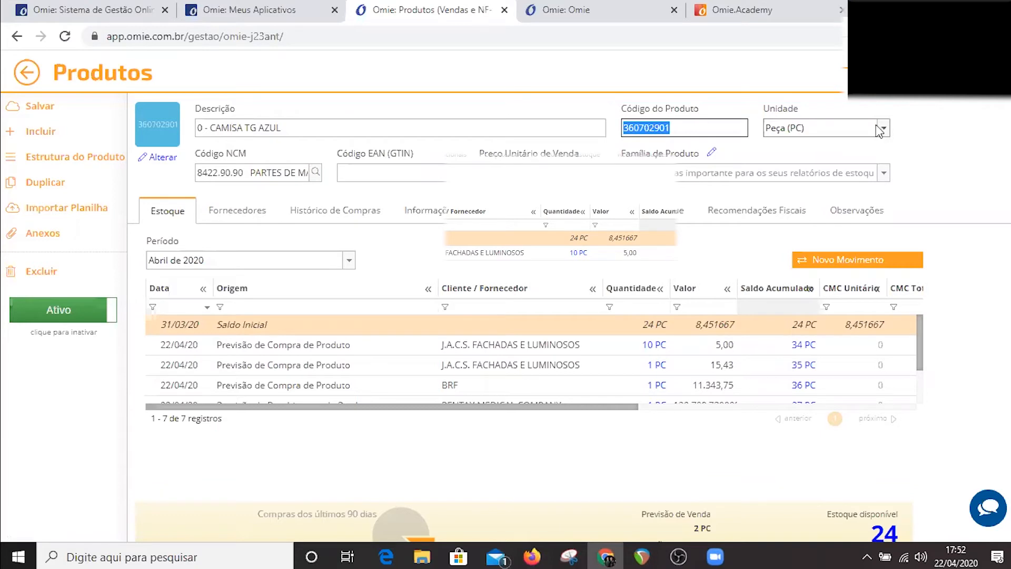
pyautogui.click(824, 130)
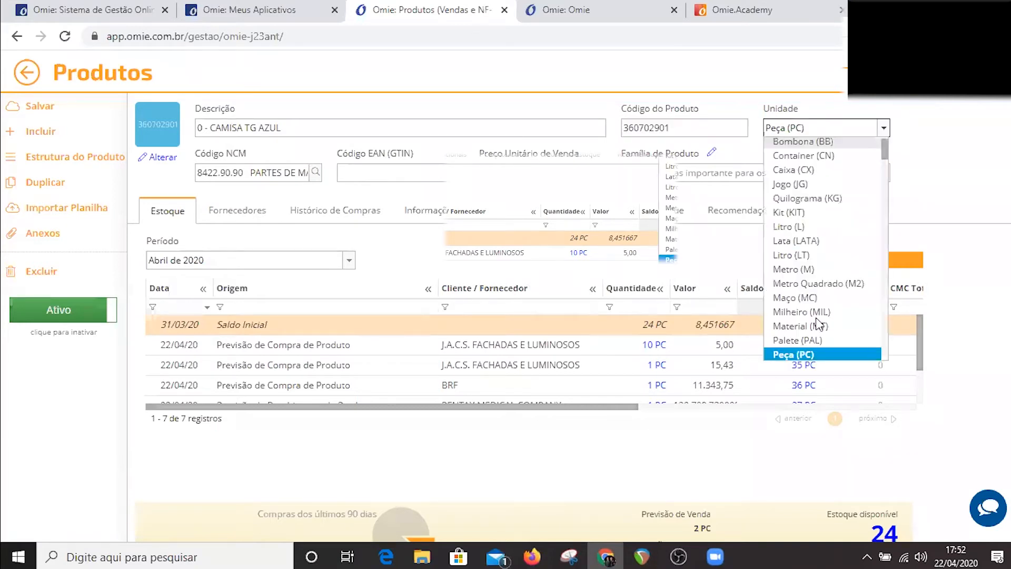
pyautogui.scroll(1, 769, 195)
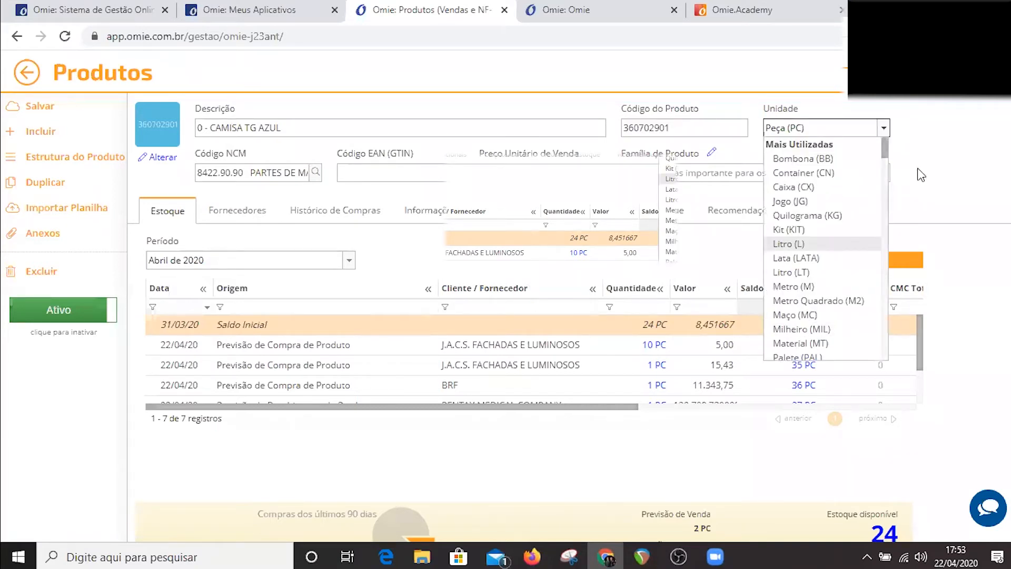
pyautogui.click(920, 175)
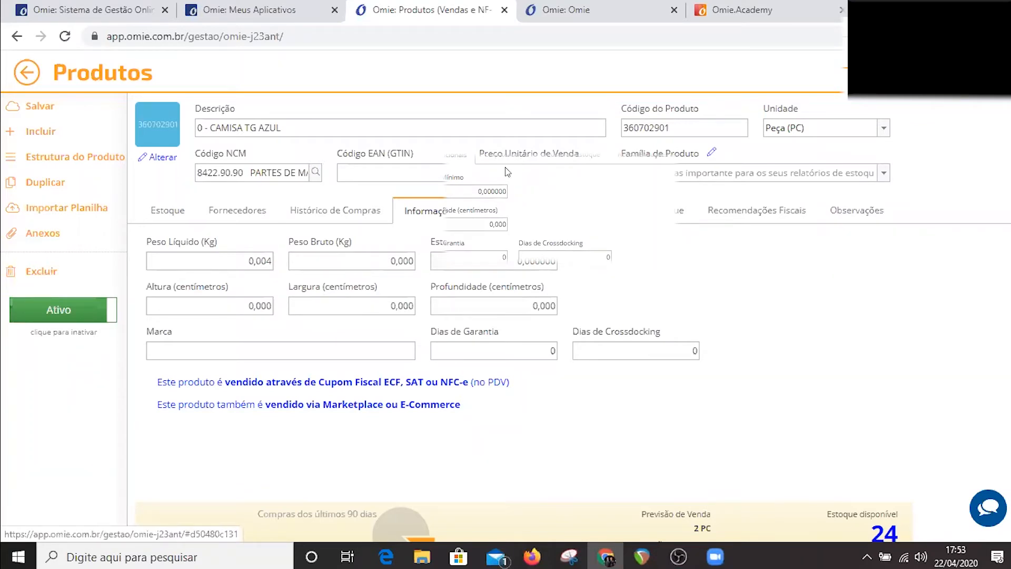
# View the product's characteristics, accounting average cost history and fiscal recommendations.
pyautogui.click(571, 157)
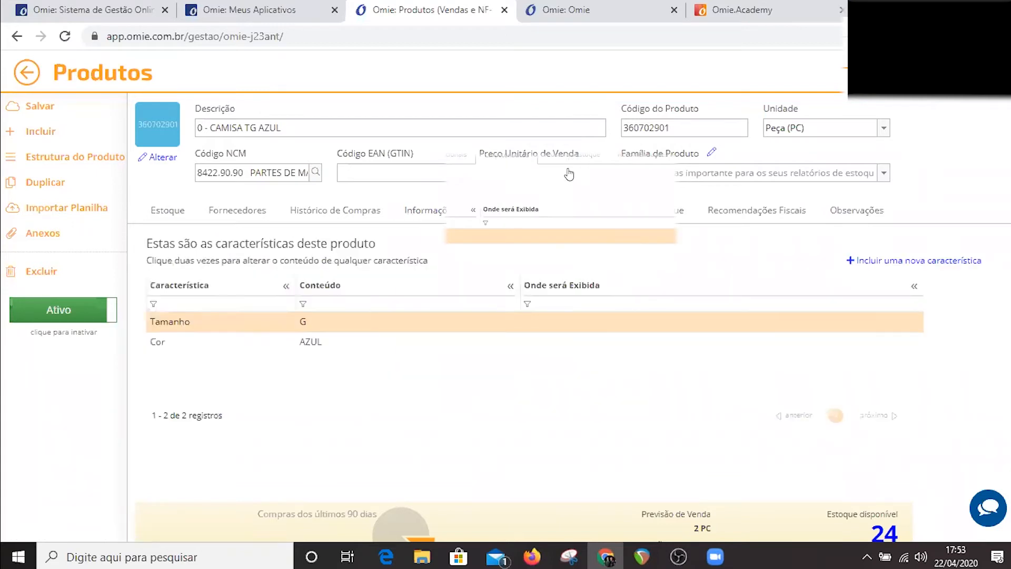
pyautogui.click(647, 211)
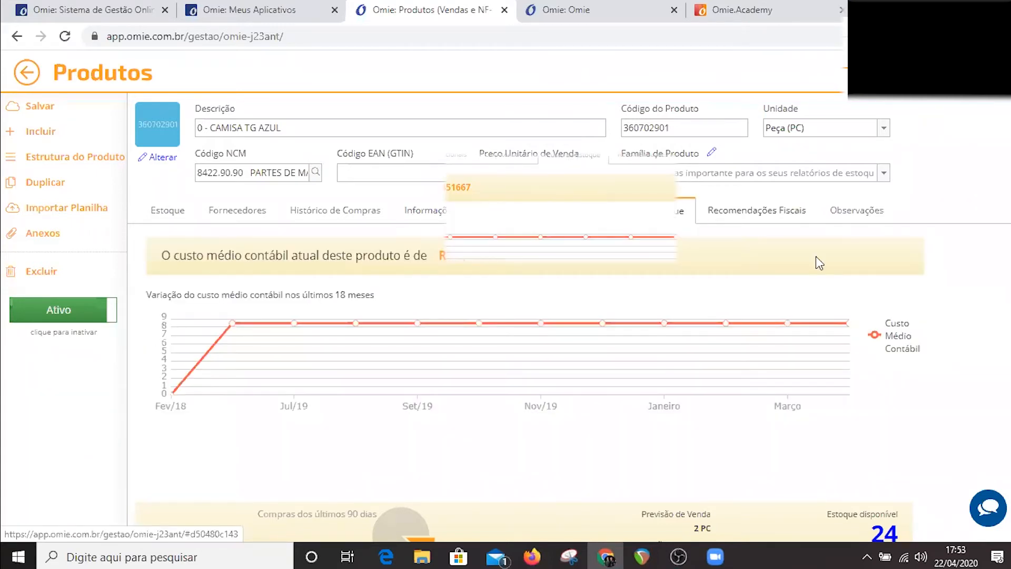
pyautogui.click(754, 213)
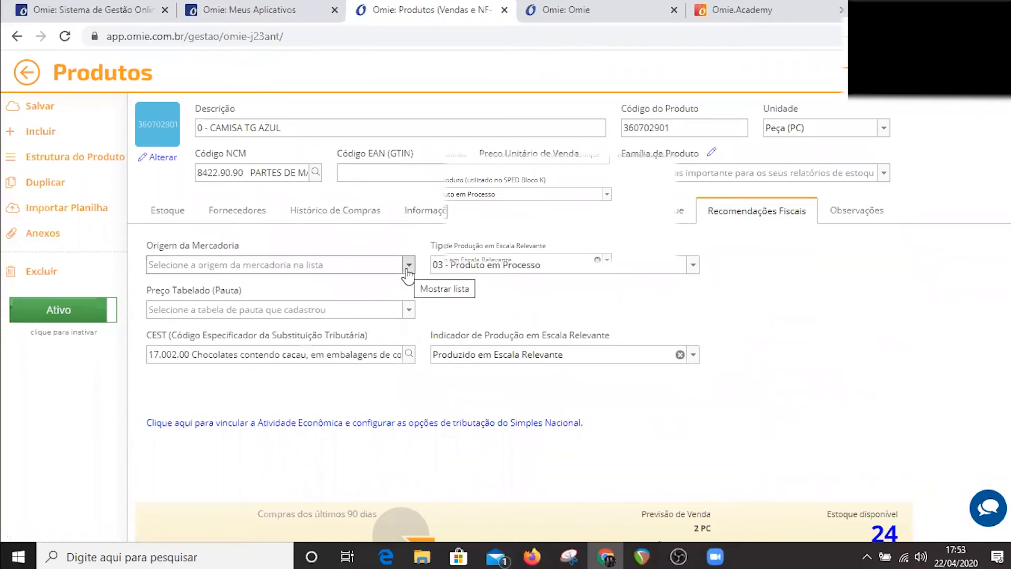
# Try setting the product's Origem da Mercadoria to 0 - Nacional, exceto as indicadas nos códigos 3, 4, 5 e 8.
pyautogui.click(408, 266)
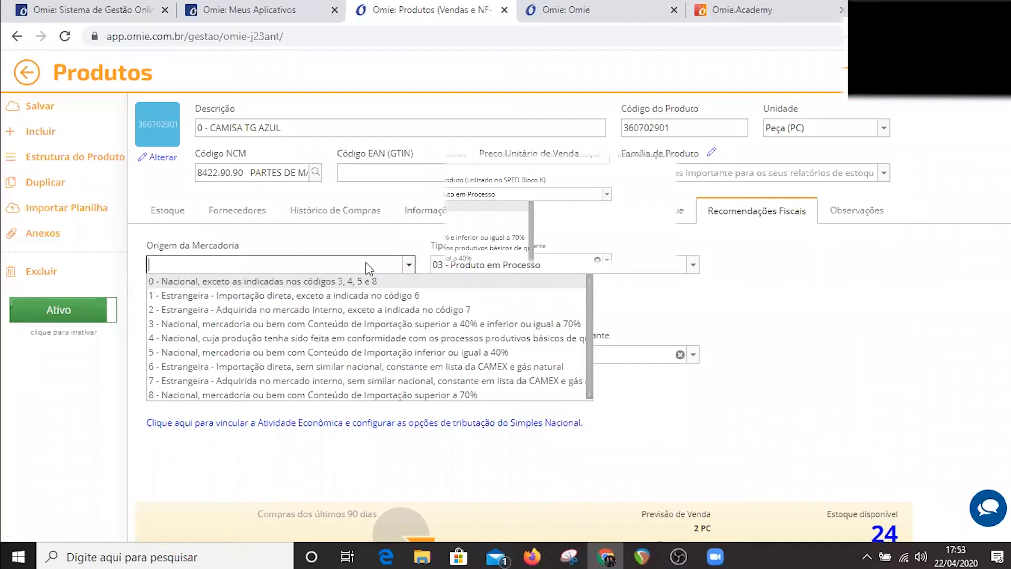
pyautogui.click(367, 280)
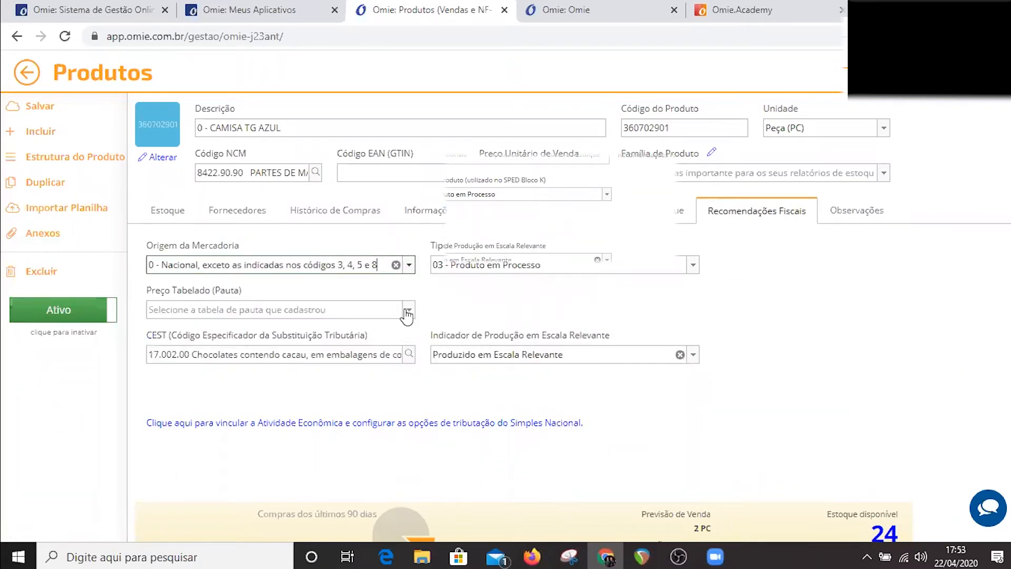
pyautogui.click(408, 265)
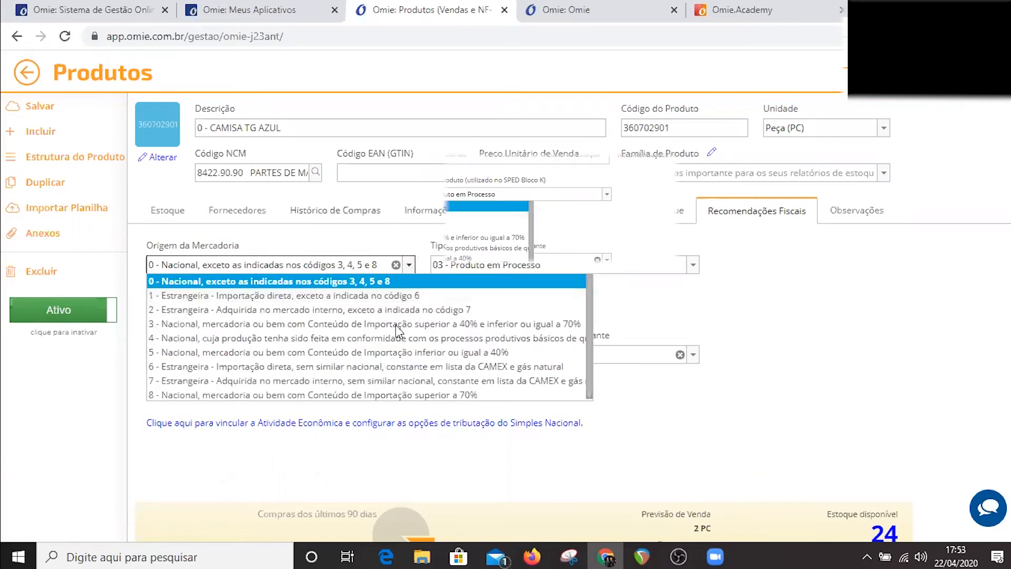
pyautogui.click(396, 325)
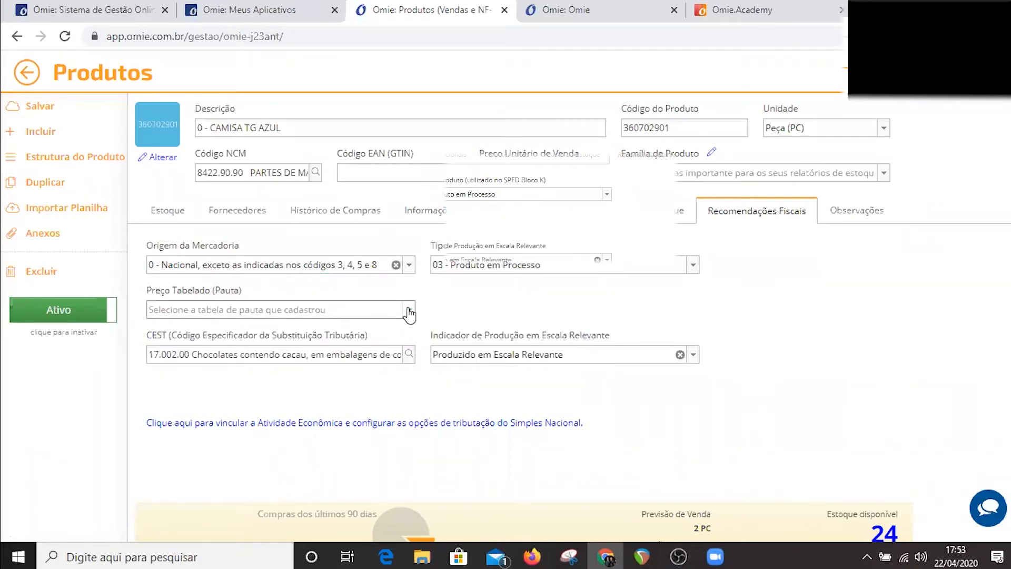
# View the product's Preço Tabelado and product type options, and leave the product while discarding its changes.
pyautogui.click(409, 311)
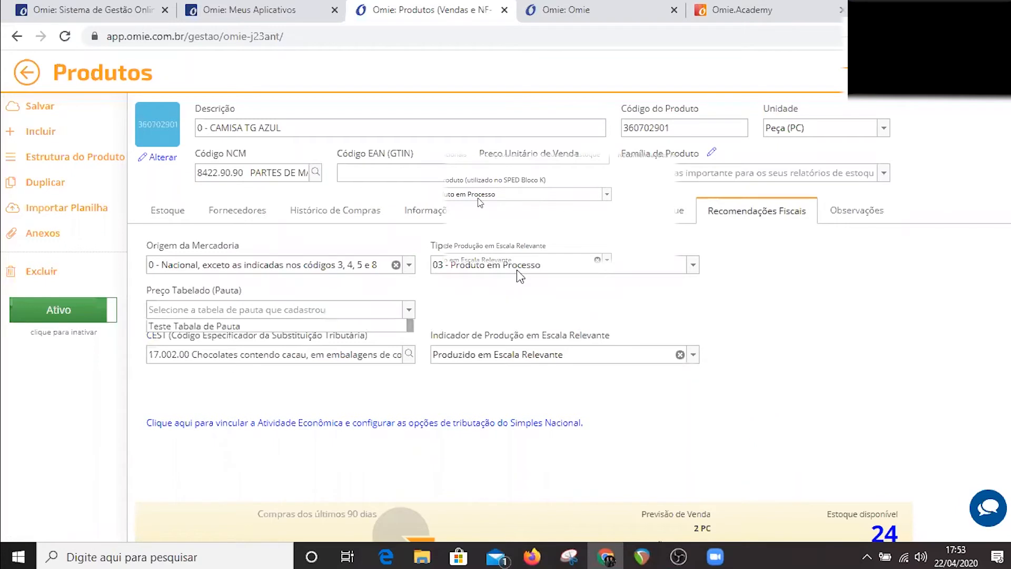
pyautogui.click(693, 269)
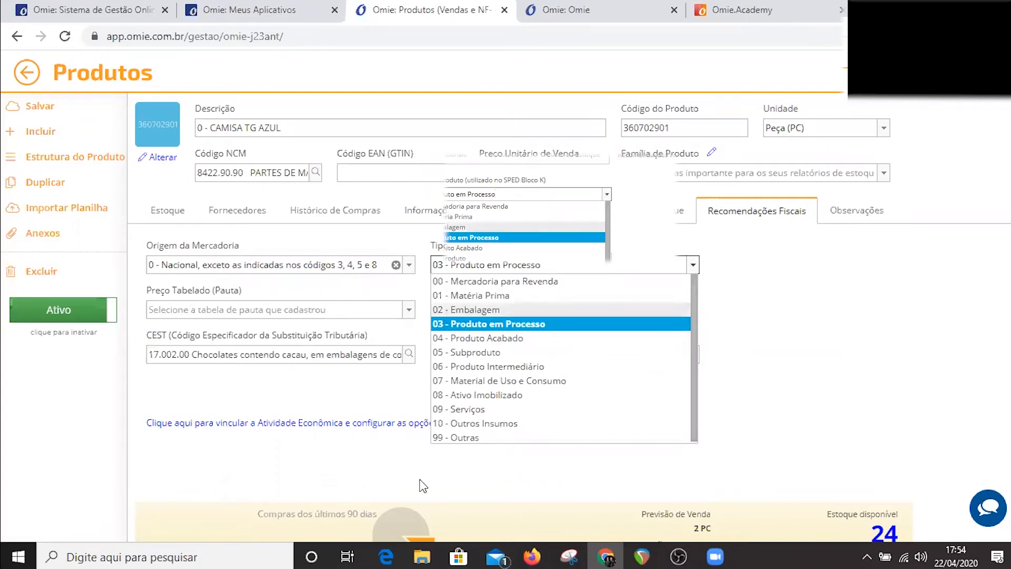
pyautogui.click(141, 417)
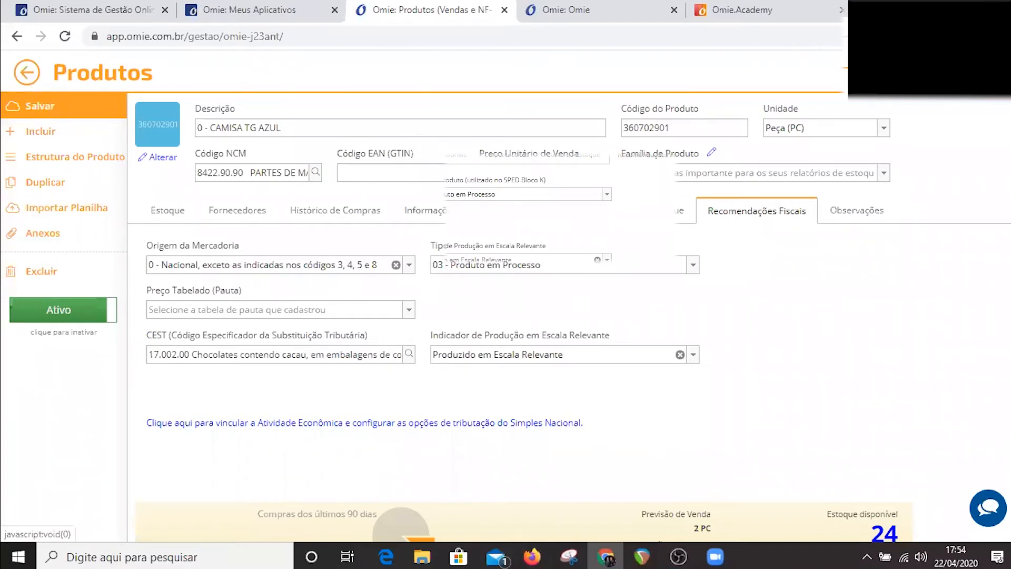
pyautogui.click(25, 73)
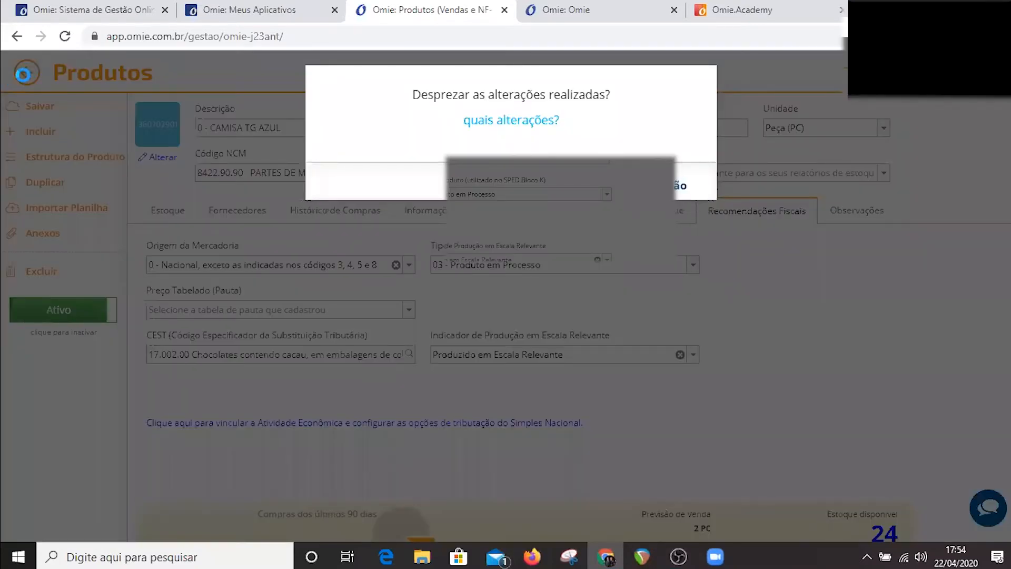
pyautogui.press('Return')
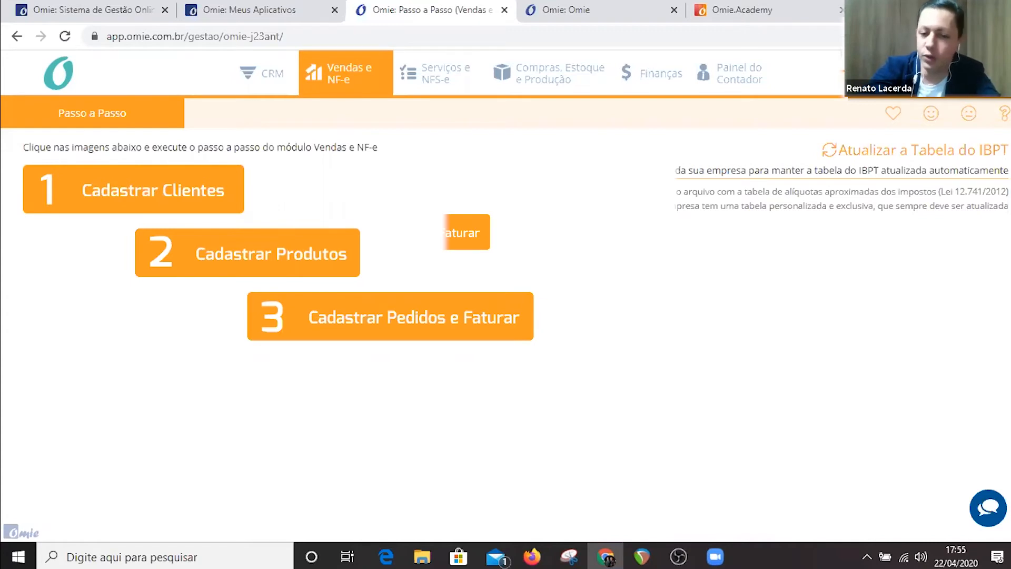
# Open the sales order board and move the 672 VEICULOS EIRELI and J.A.C.S. FACHADAS E LUMINOSOS orders to stage 1.Pedido de venda.
pyautogui.hotkey('alt', 'Tab')
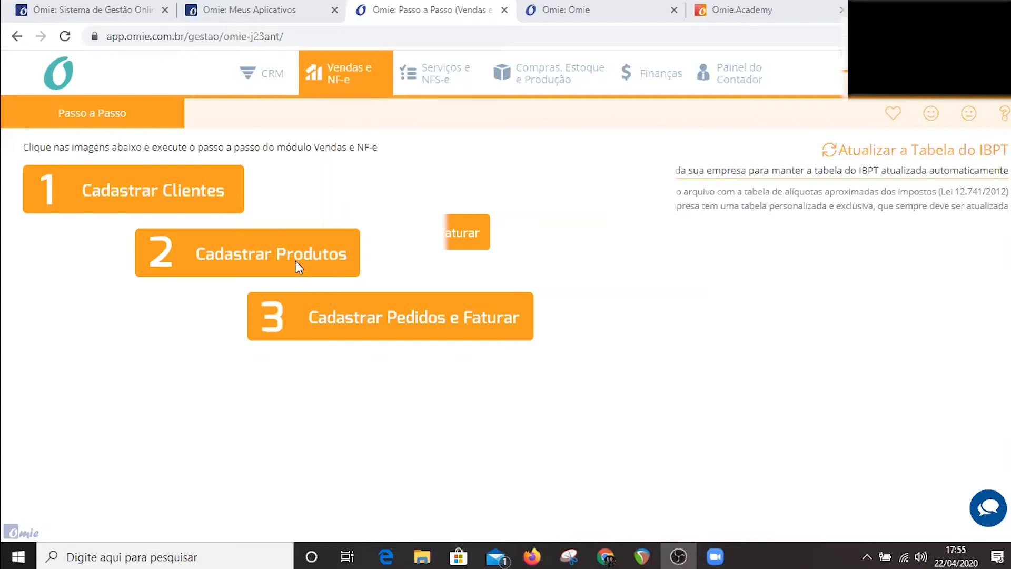
pyautogui.click(407, 320)
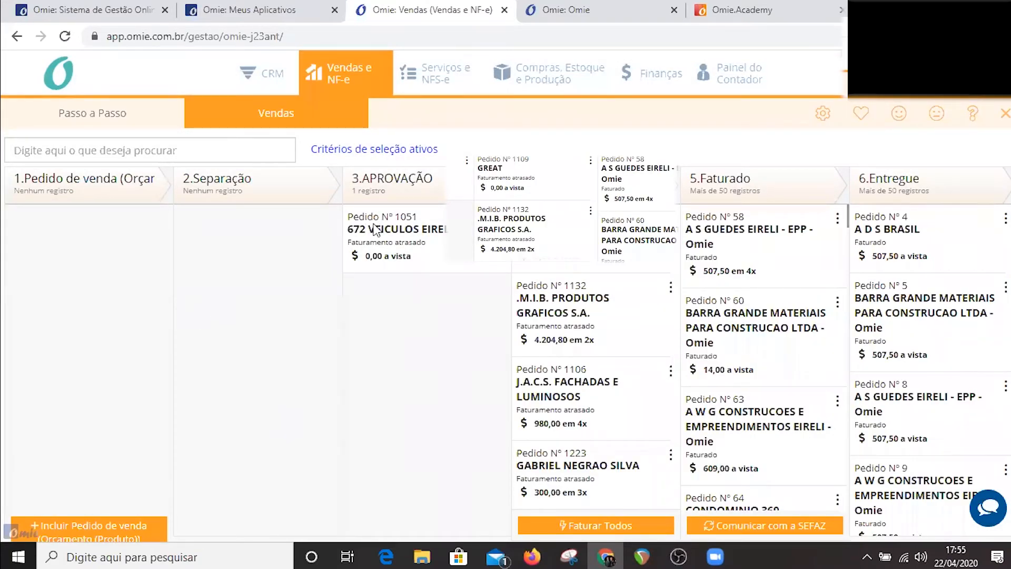
pyautogui.moveTo(98, 173); pyautogui.dragTo(45, 274)
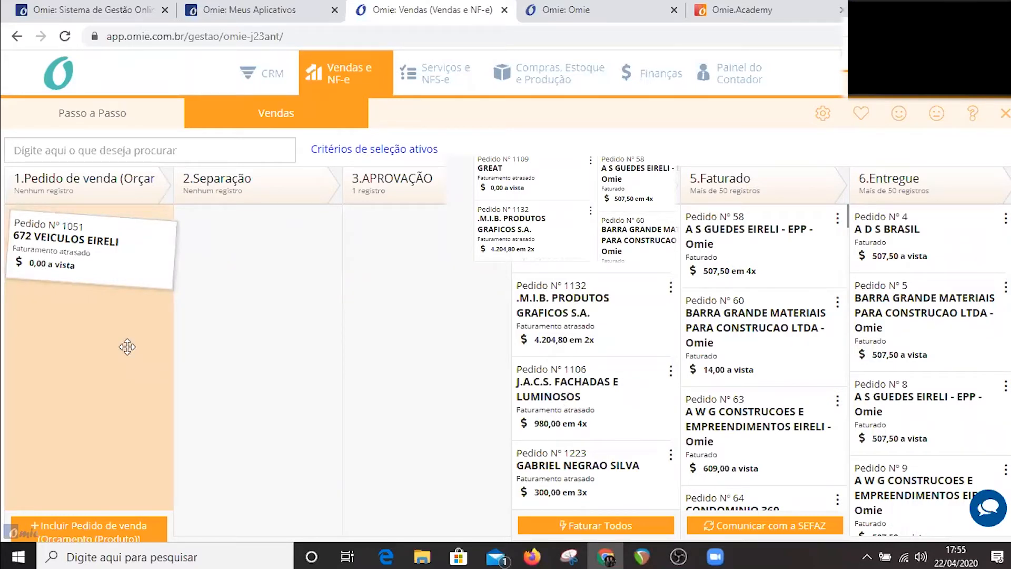
pyautogui.moveTo(146, 318); pyautogui.dragTo(146, 318)
pyautogui.moveTo(46, 335); pyautogui.dragTo(149, 318)
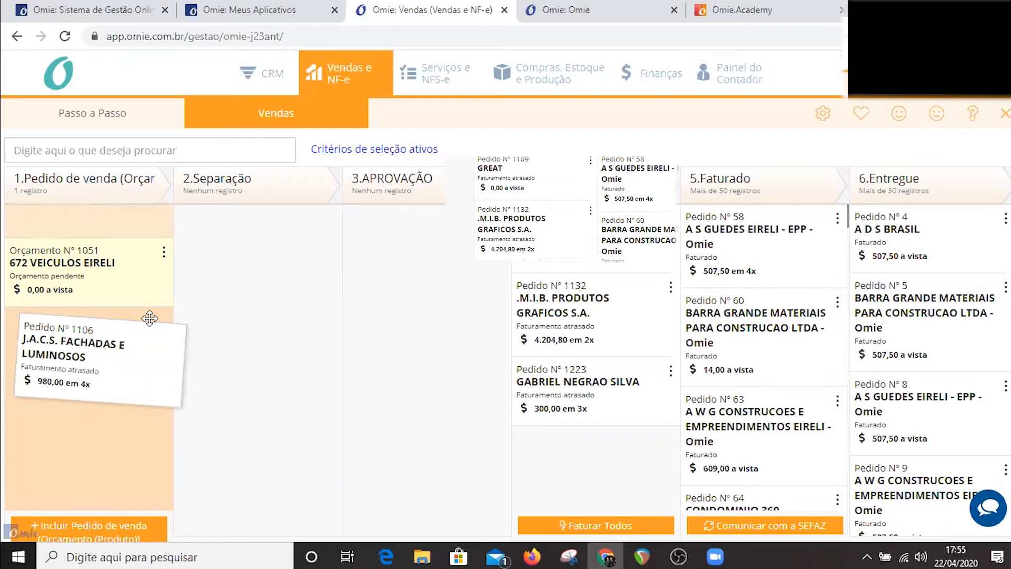
pyautogui.moveTo(150, 318); pyautogui.dragTo(150, 318)
# View the print and duplicate options of the 672 VEICULOS EIRELI quote and open the J.A.C.S. FACHADAS E LUMINOSOS quote.
pyautogui.click(164, 302)
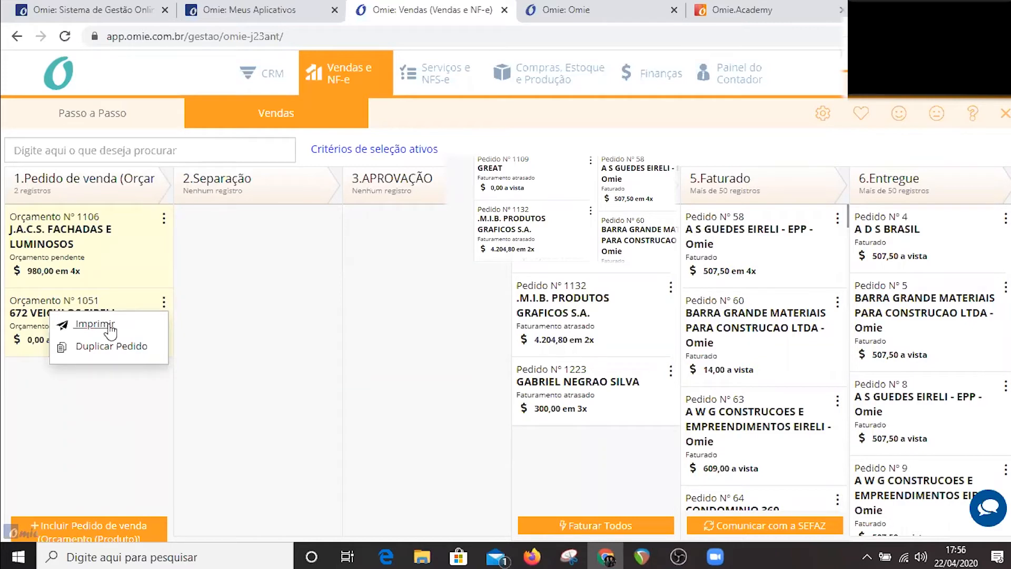
pyautogui.click(45, 243)
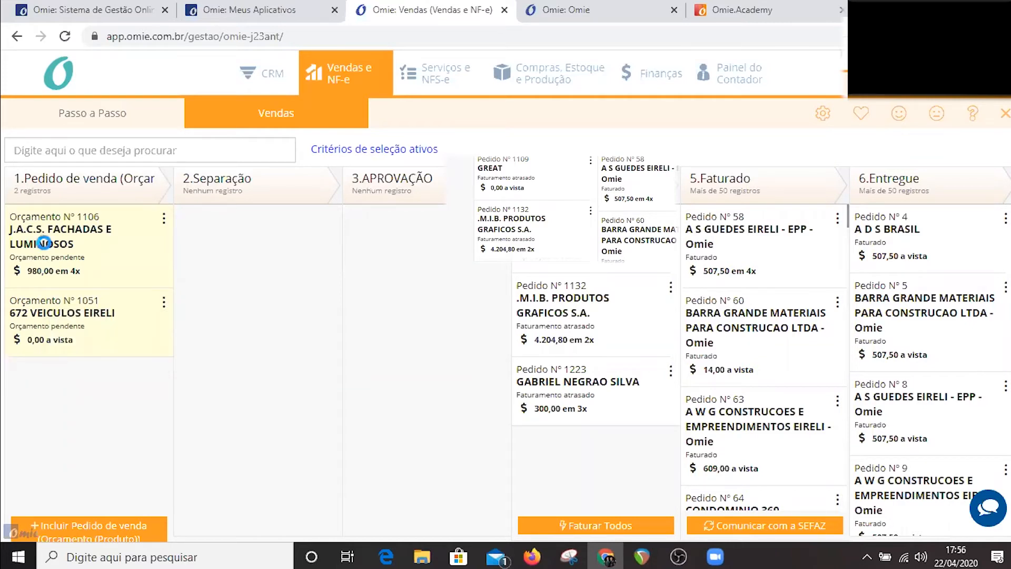
pyautogui.click(20, 272)
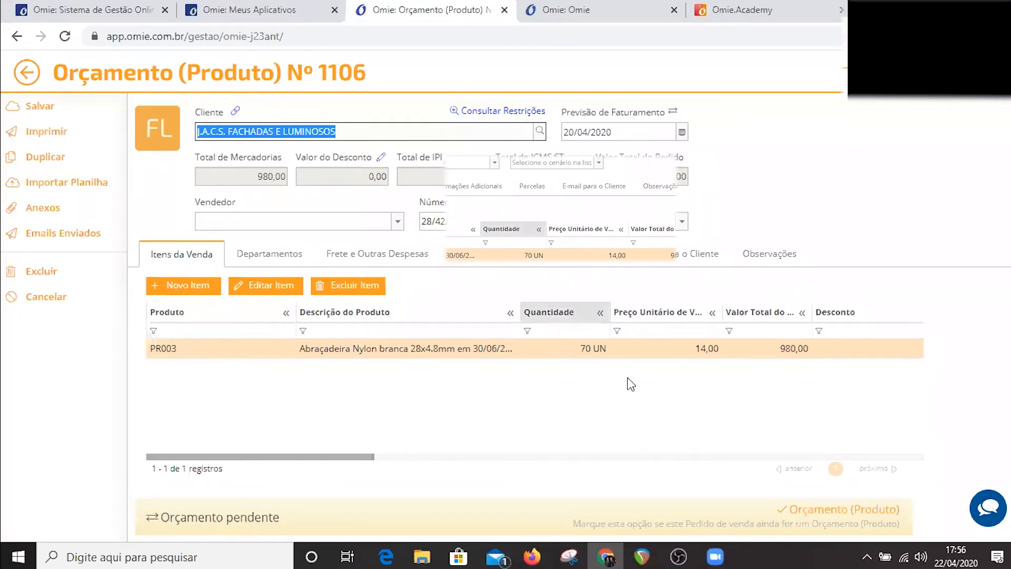
# Open the quote's item PR003 and try a quantity of 75.
pyautogui.doubleClick(428, 353)
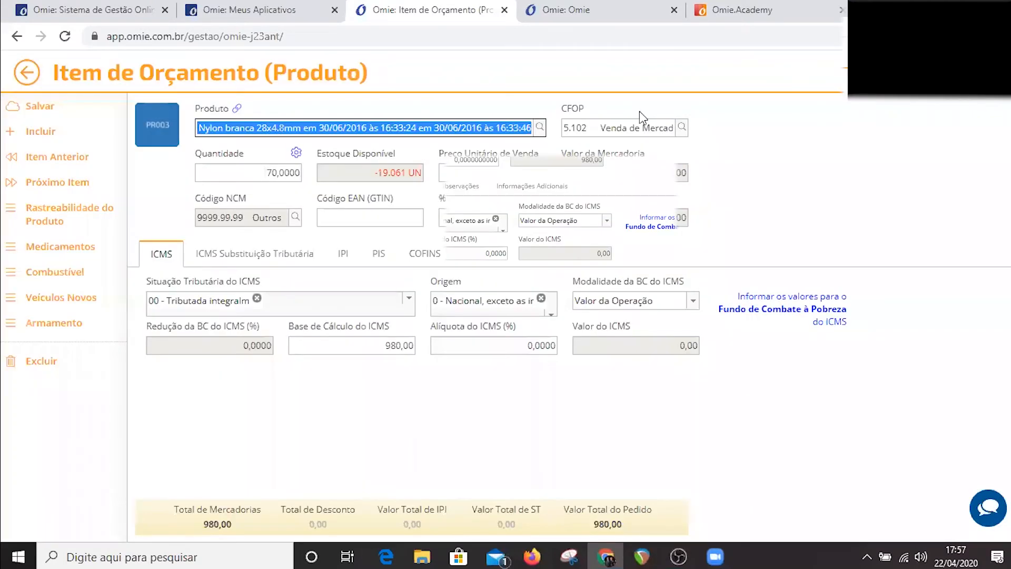
pyautogui.write('7')
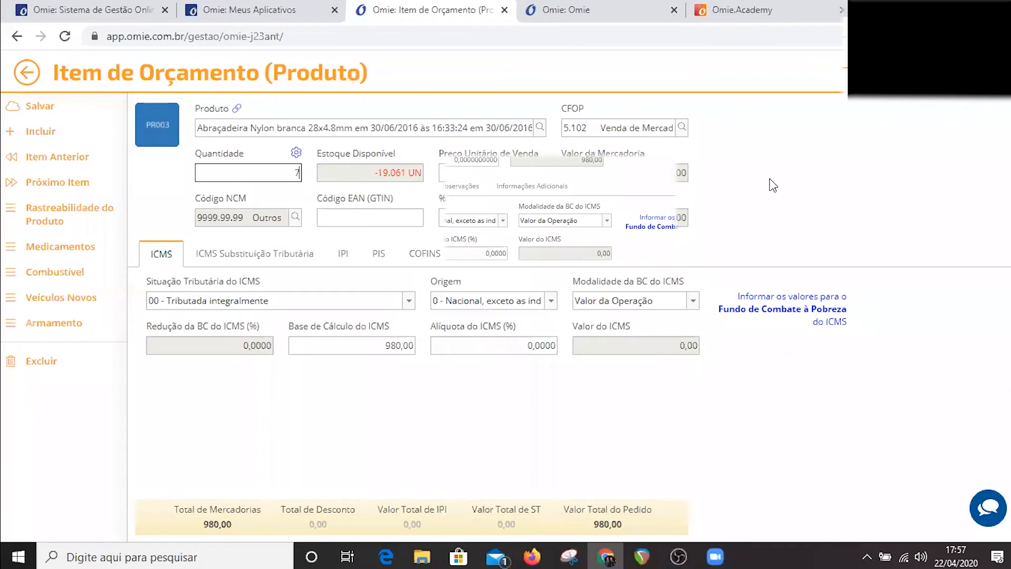
pyautogui.write('5')
pyautogui.click(340, 221)
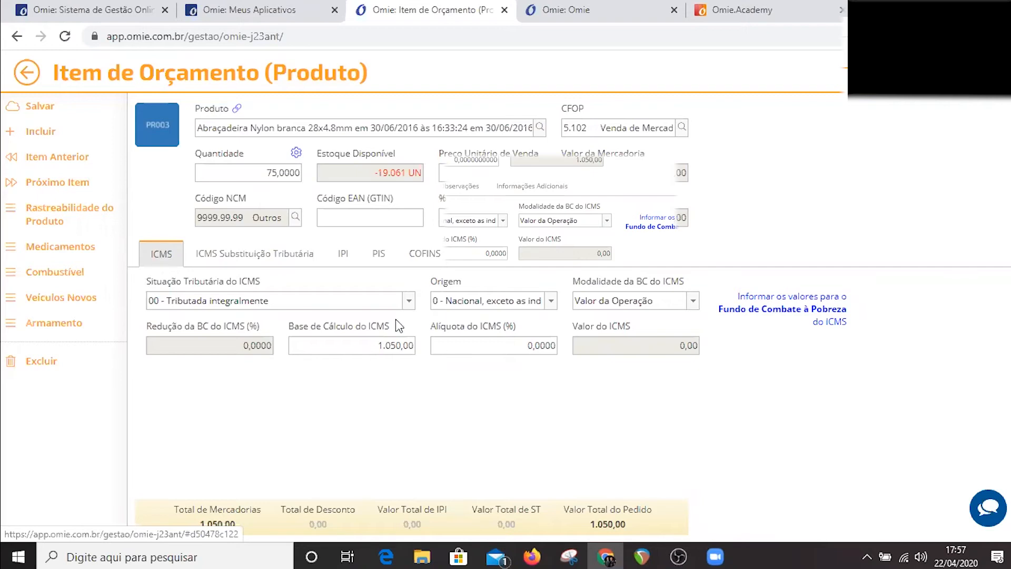
# Review the item's ICMS tax situation options and its IPI, PIS and COFINS settings, and leave the item discarding its changes.
pyautogui.click(409, 301)
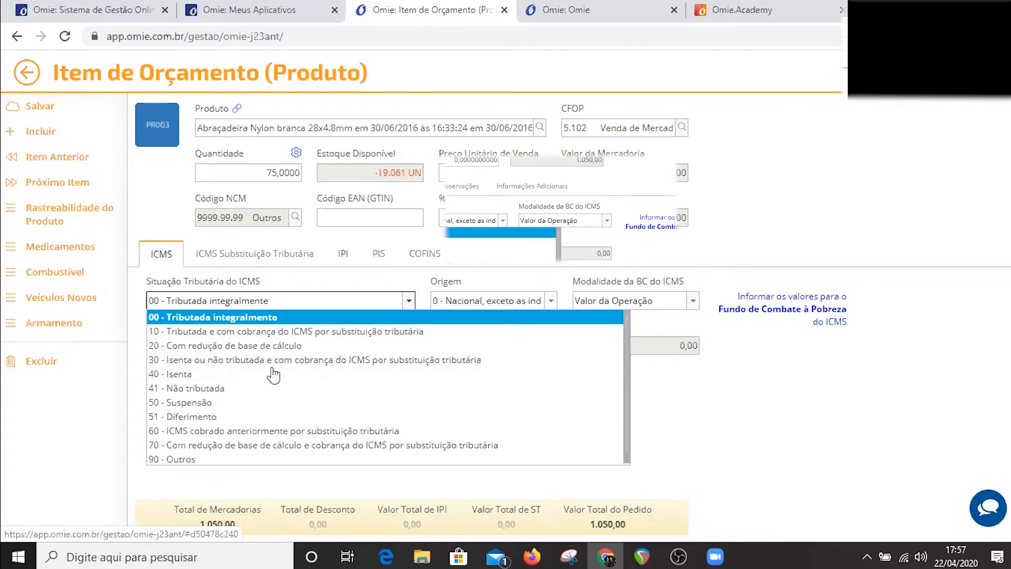
pyautogui.click(343, 255)
pyautogui.click(377, 259)
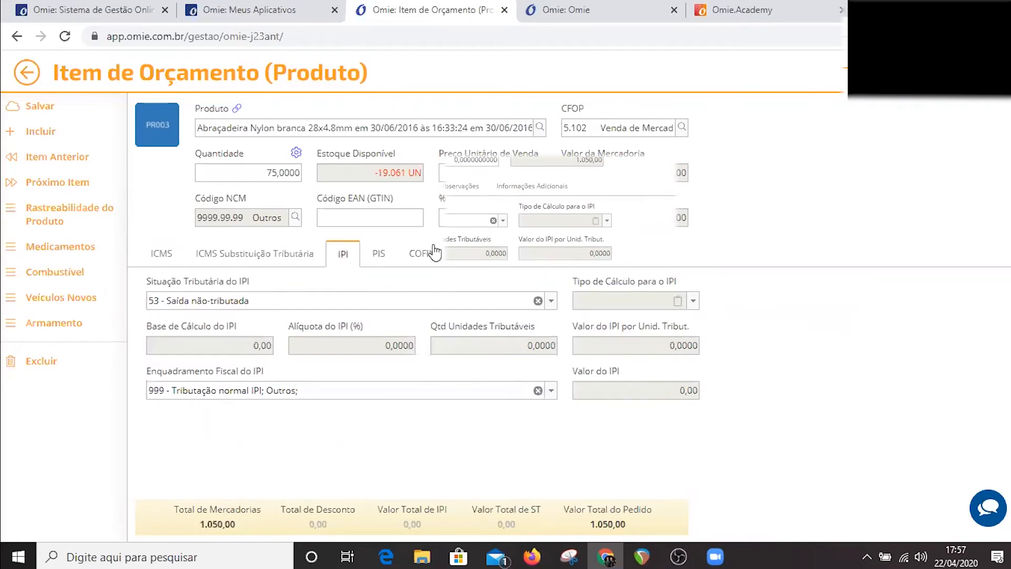
pyautogui.click(425, 257)
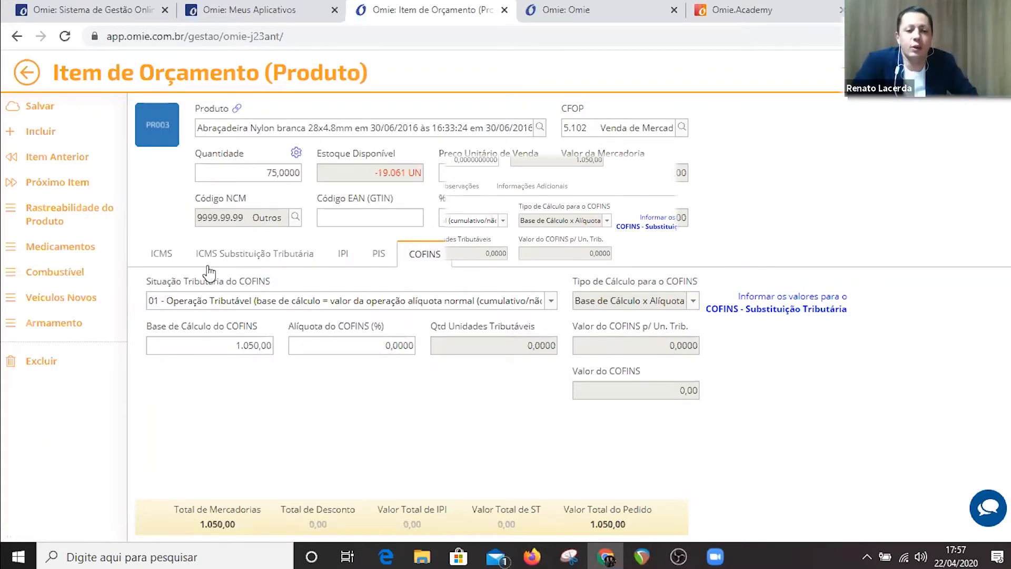
pyautogui.click(162, 256)
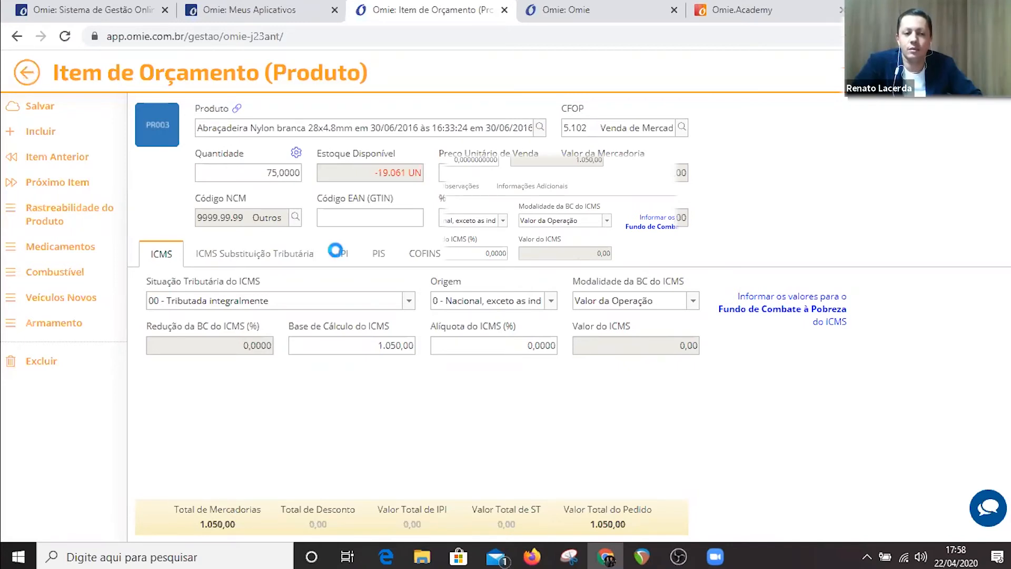
pyautogui.press('Escape')
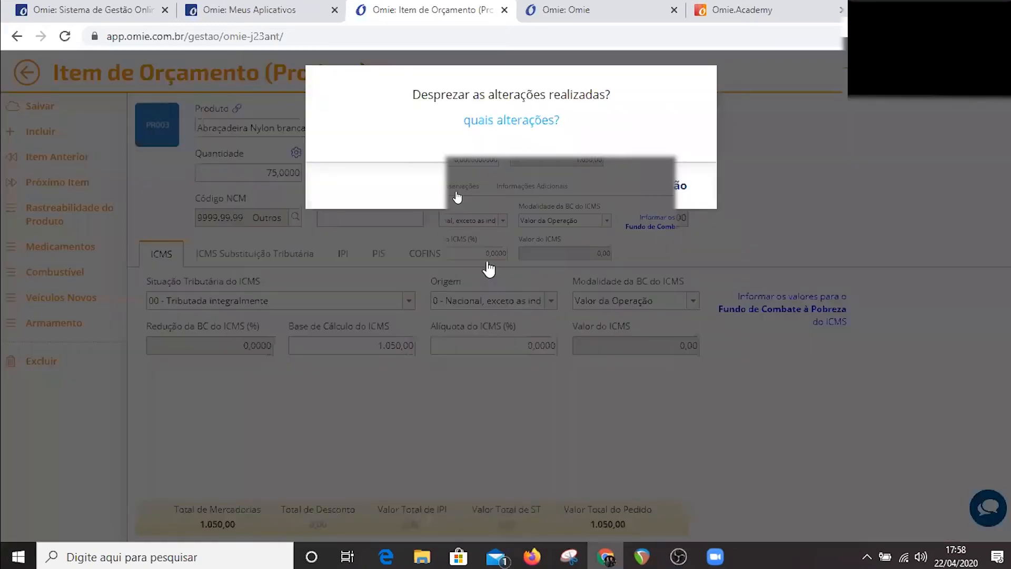
pyautogui.press('Return')
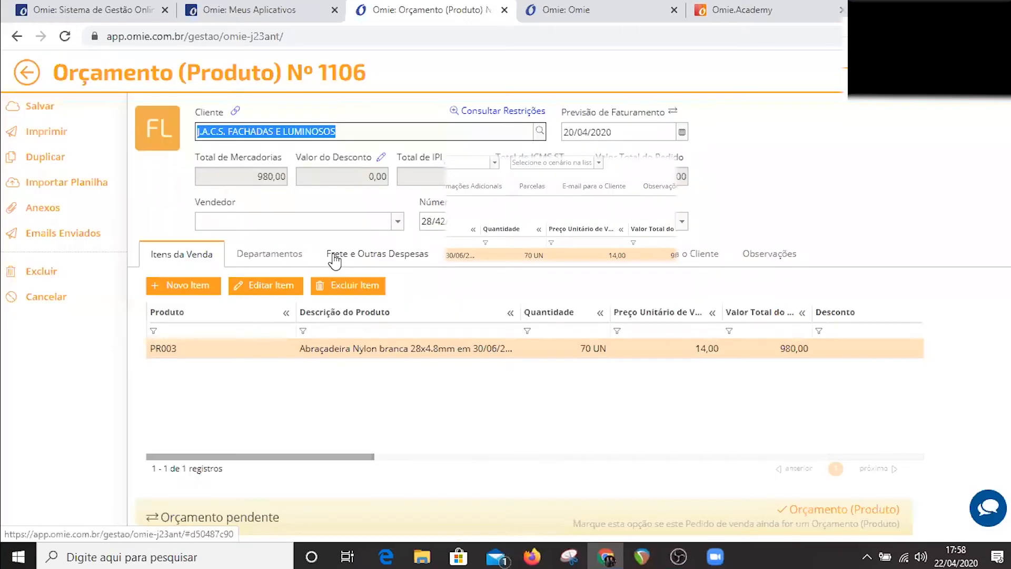
# Open the quote's freight and other expenses details and view the freight type options.
pyautogui.click(337, 261)
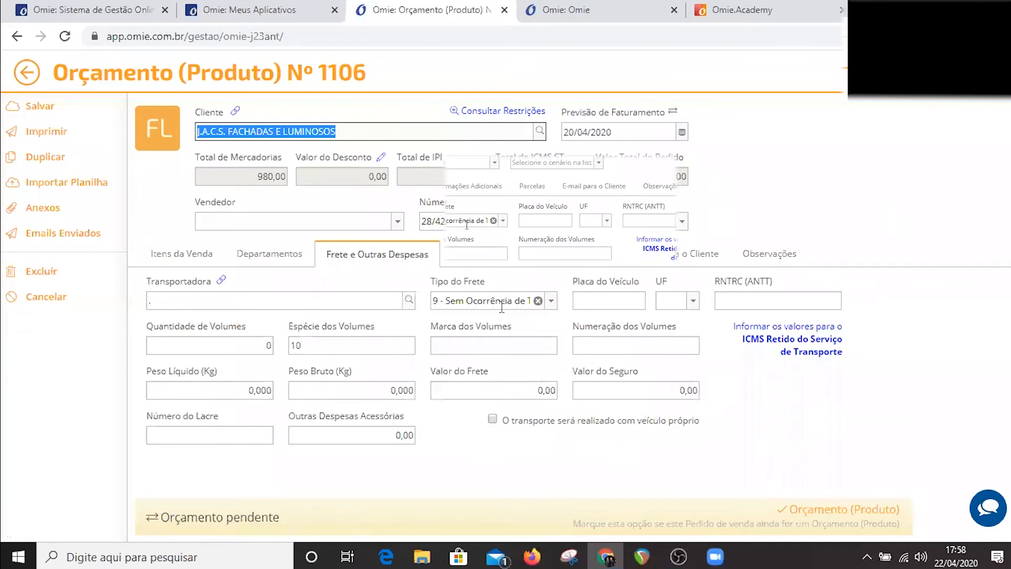
pyautogui.click(551, 301)
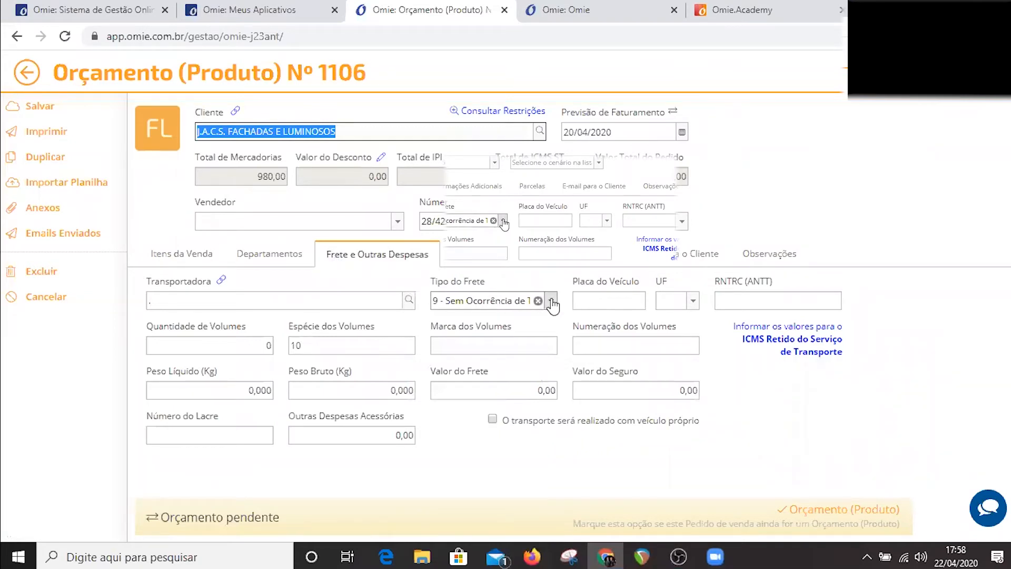
pyautogui.click(552, 301)
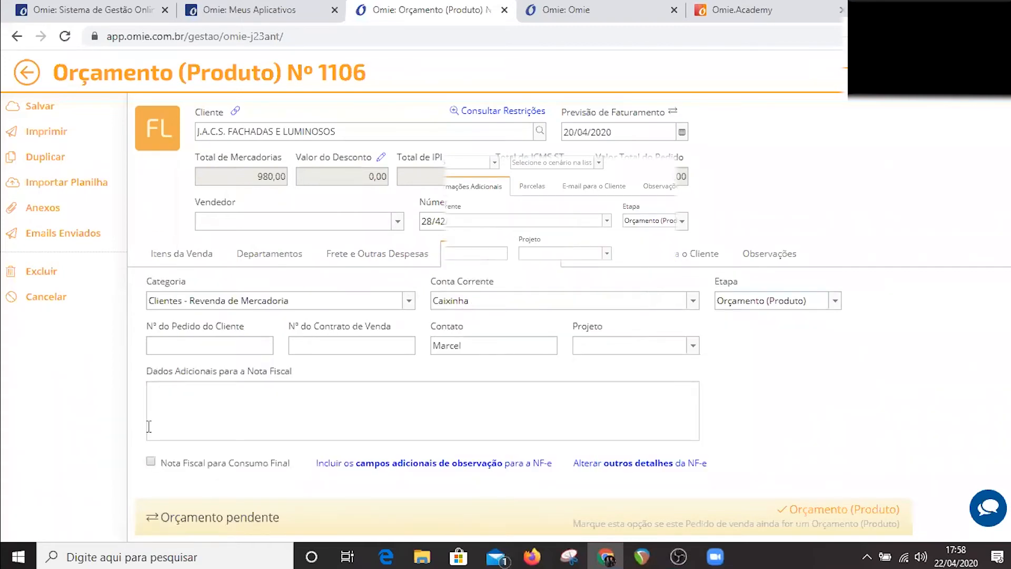
# In the quote's additional information, set the current account to Bradesco.
pyautogui.click(305, 396)
pyautogui.click(691, 310)
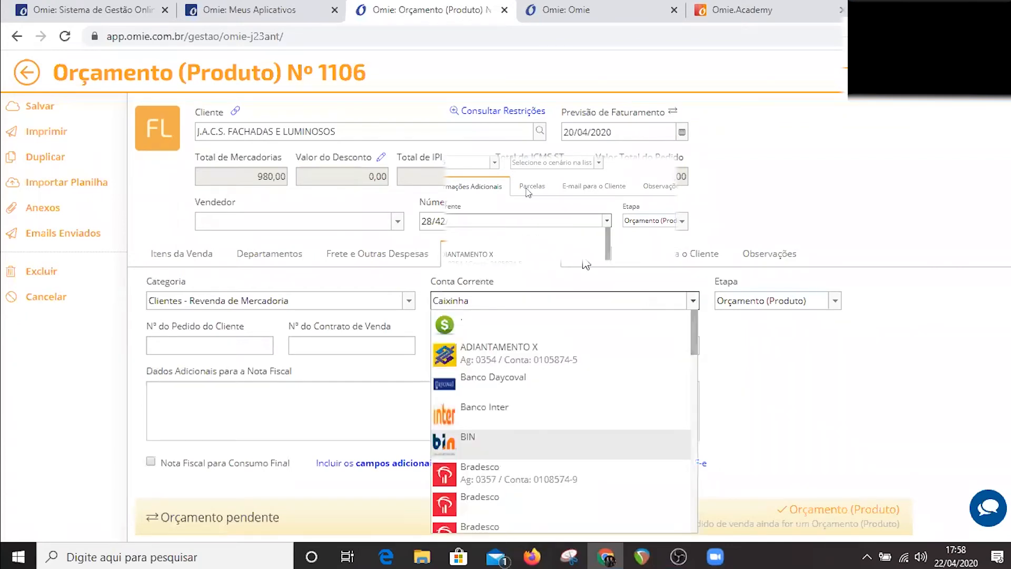
pyautogui.click(501, 465)
# Review the quote's installments and the e-mail settings for the customer, and return to the sales order board.
pyautogui.click(590, 260)
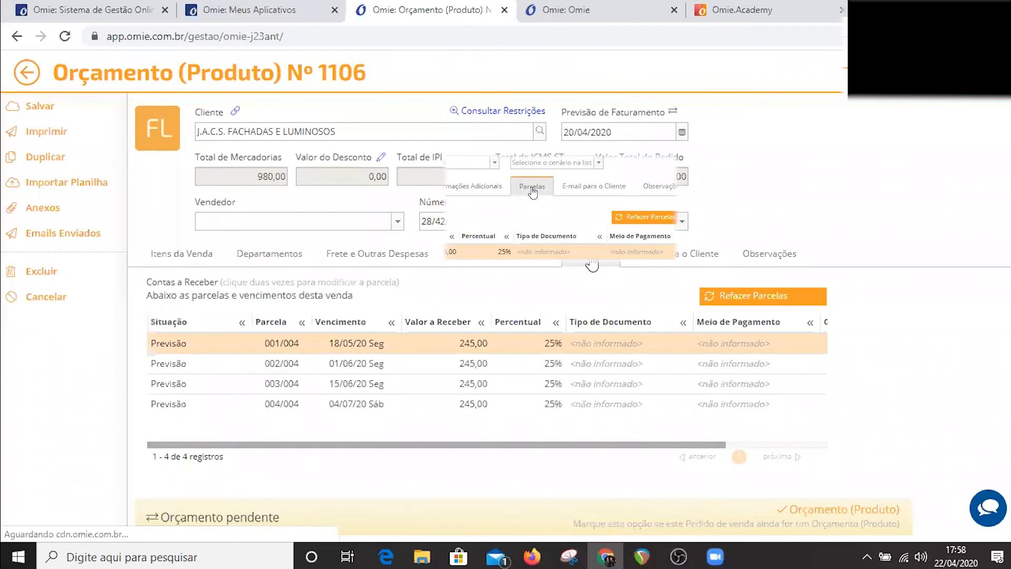
pyautogui.click(487, 261)
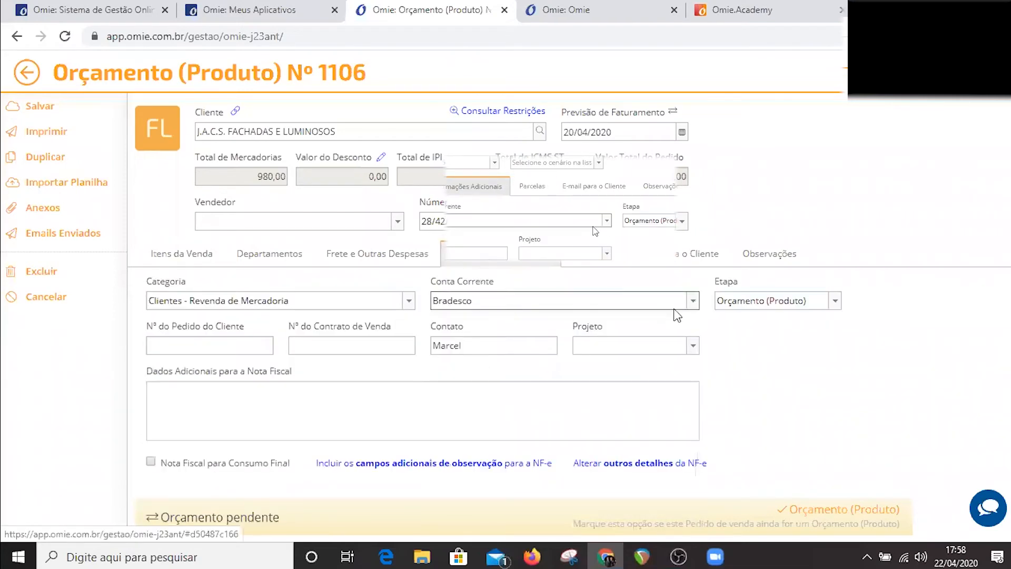
pyautogui.click(617, 261)
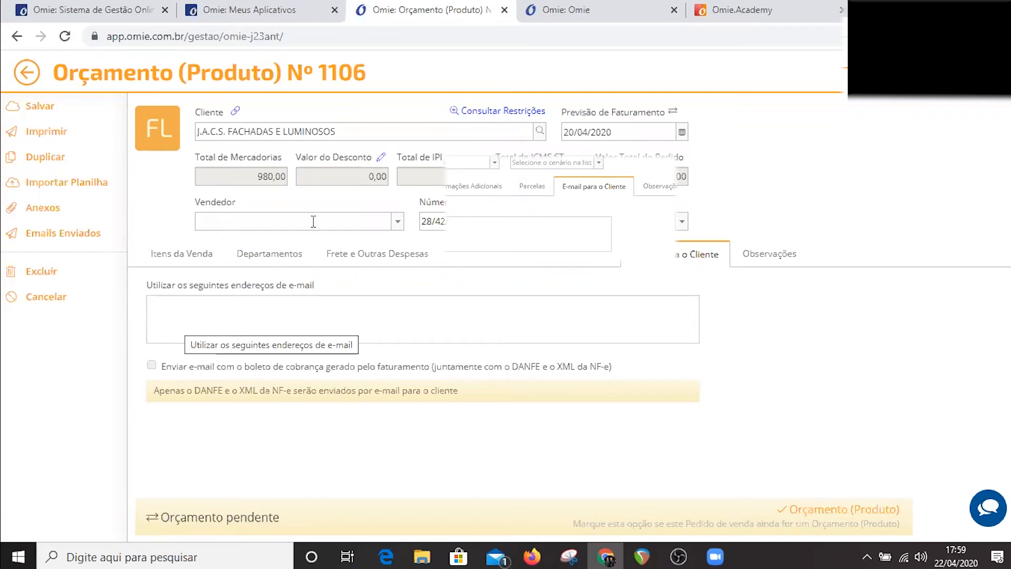
pyautogui.click(527, 183)
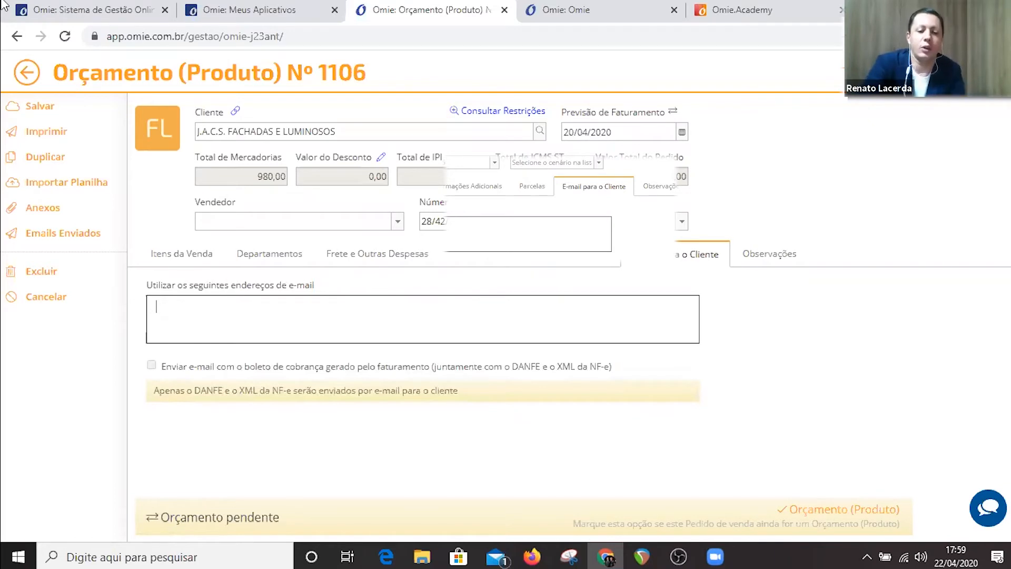
pyautogui.click(29, 74)
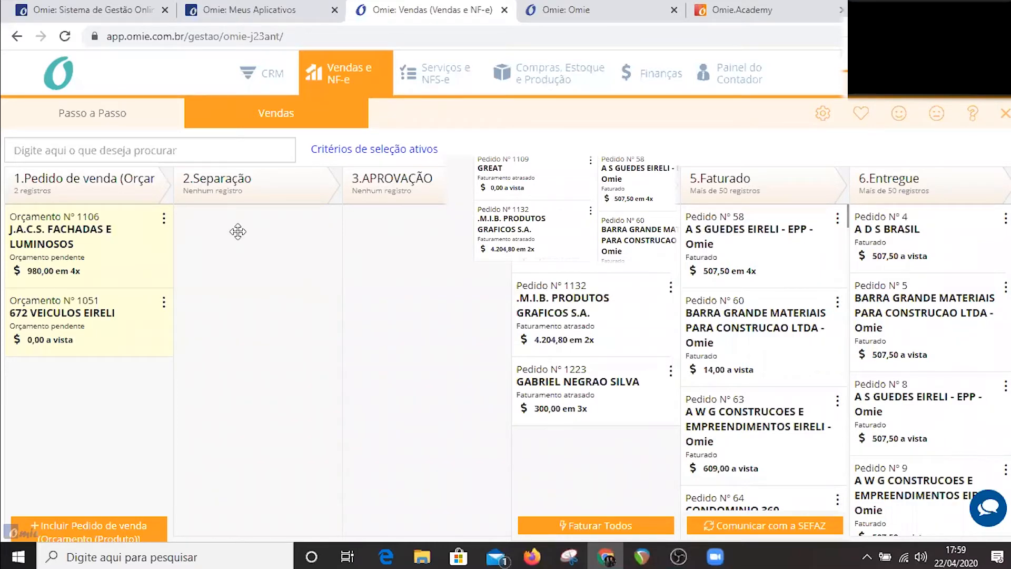
# Try to invoice the J.A.C.S. FACHADAS E LUMINOSOS quote by moving it to 5.Faturado, review the verification results, and return to the board.
pyautogui.moveTo(131, 232); pyautogui.dragTo(508, 188)
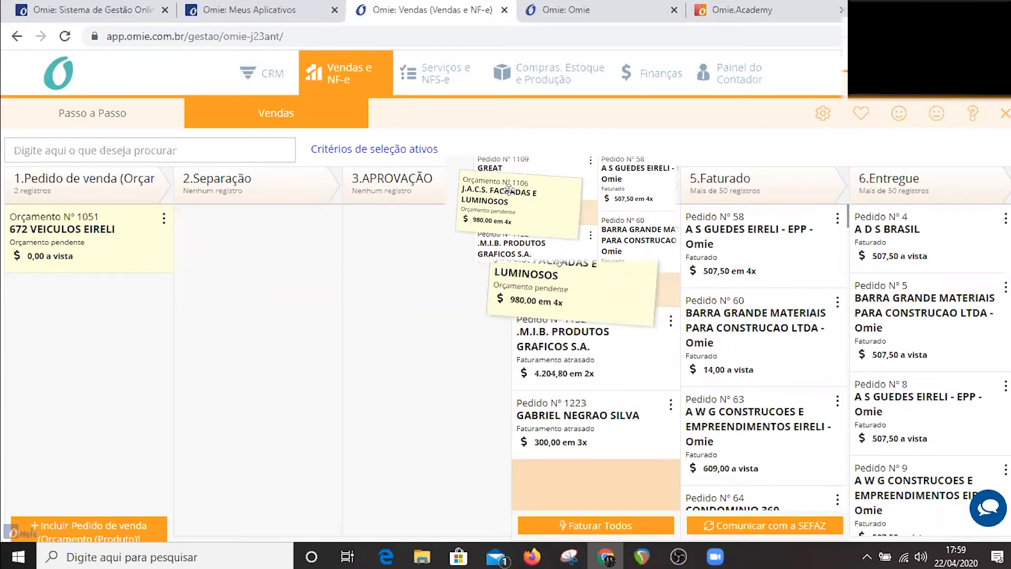
pyautogui.moveTo(508, 188); pyautogui.dragTo(666, 192)
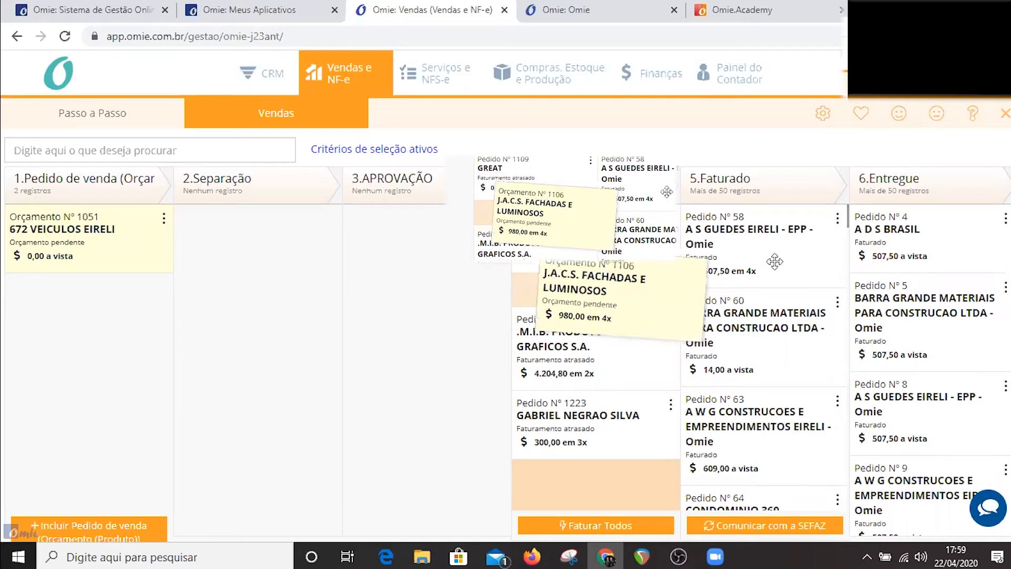
pyautogui.moveTo(775, 262); pyautogui.dragTo(740, 320)
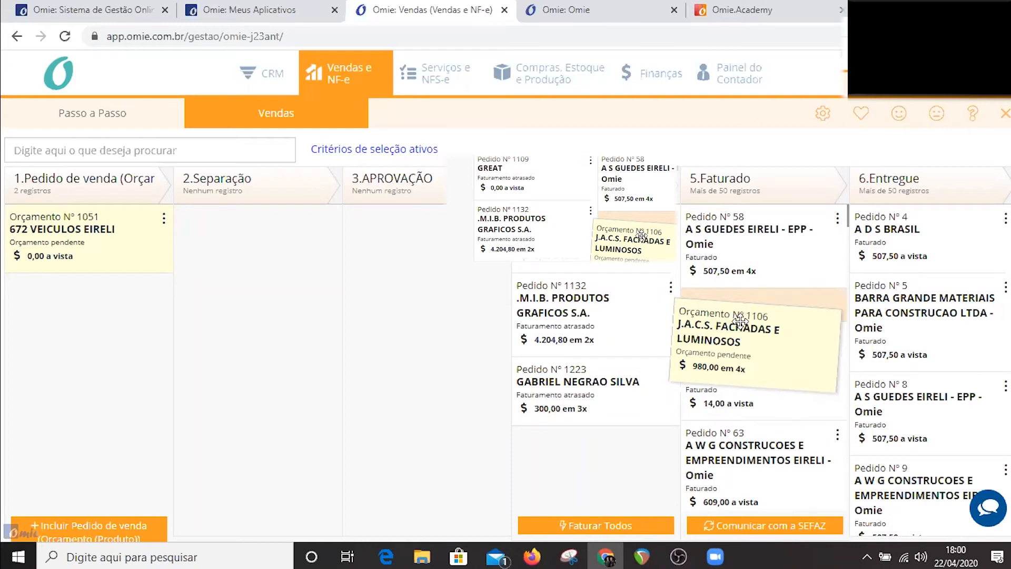
pyautogui.moveTo(739, 320); pyautogui.dragTo(739, 321)
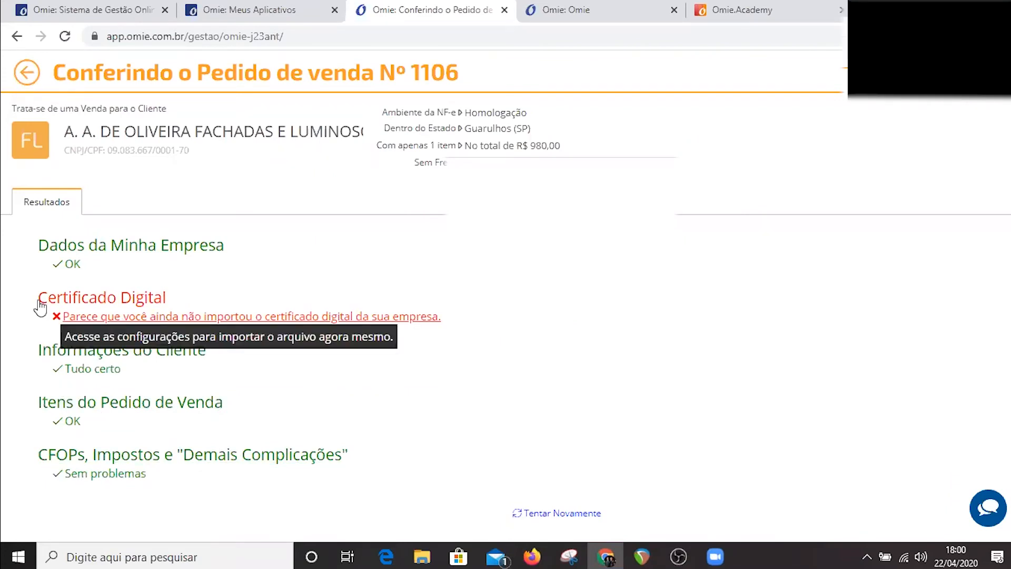
pyautogui.click(23, 74)
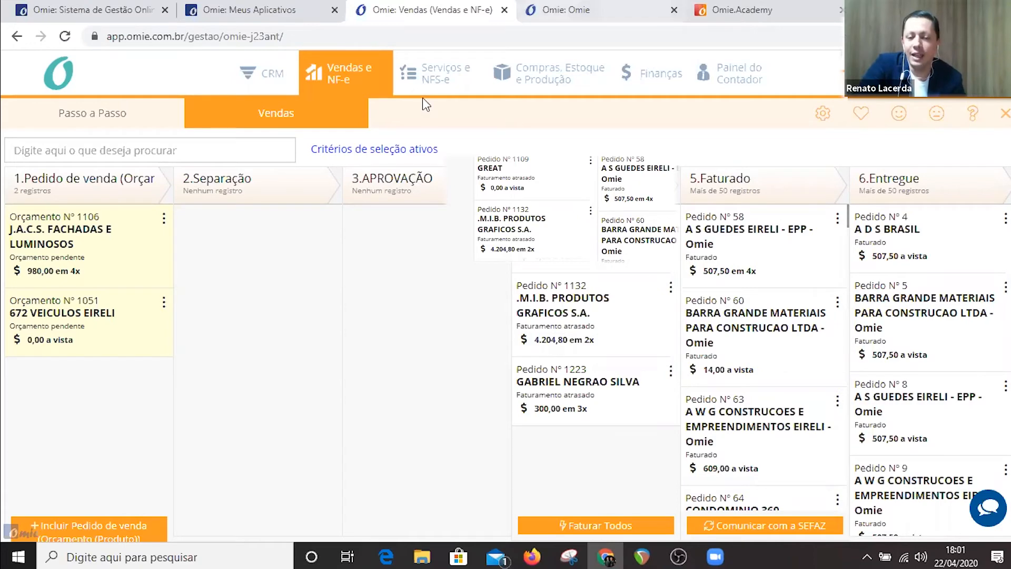
# Look over the finance options and open the purchasing, stock and production module.
pyautogui.click(652, 70)
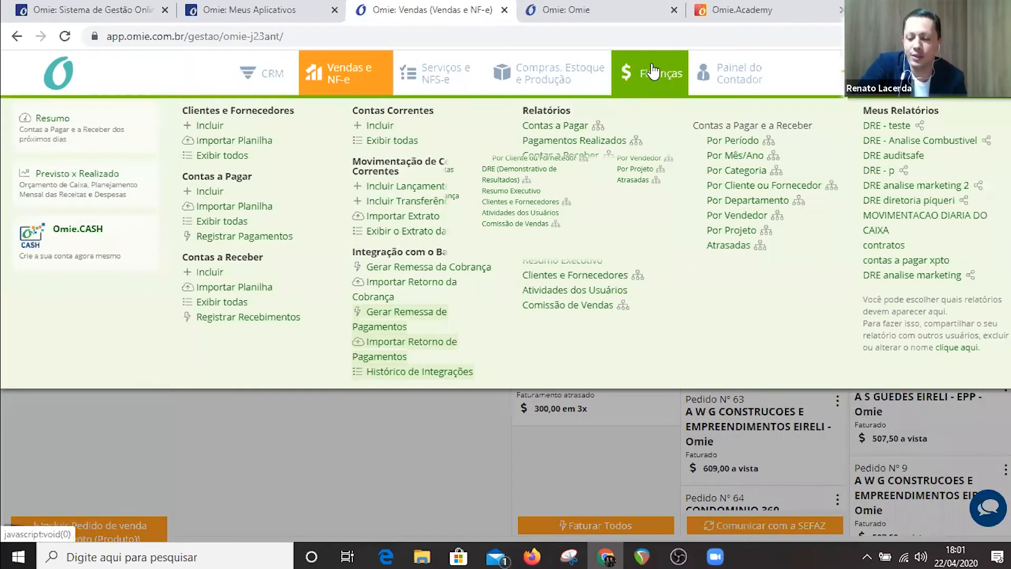
pyautogui.click(368, 489)
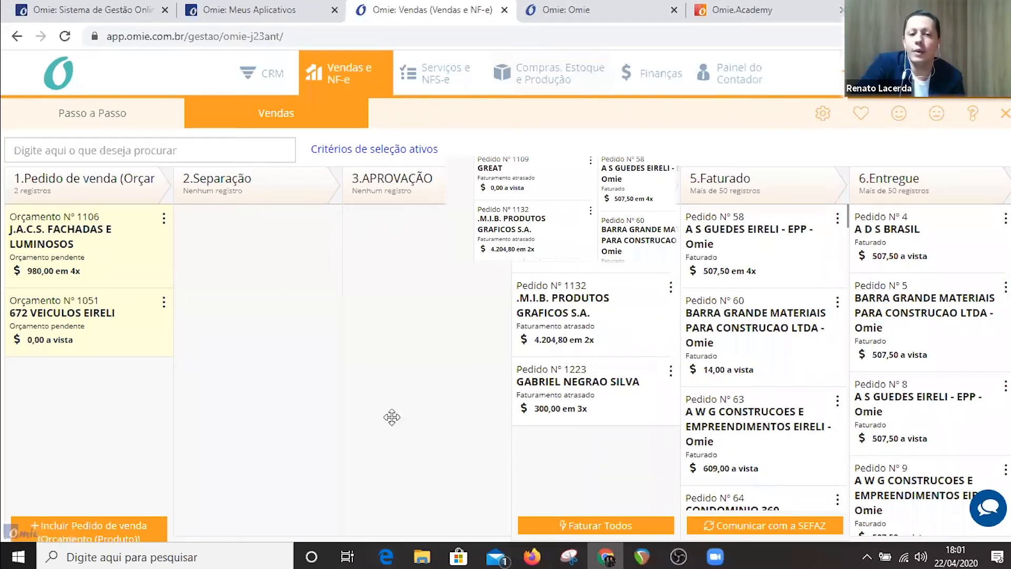
pyautogui.click(656, 73)
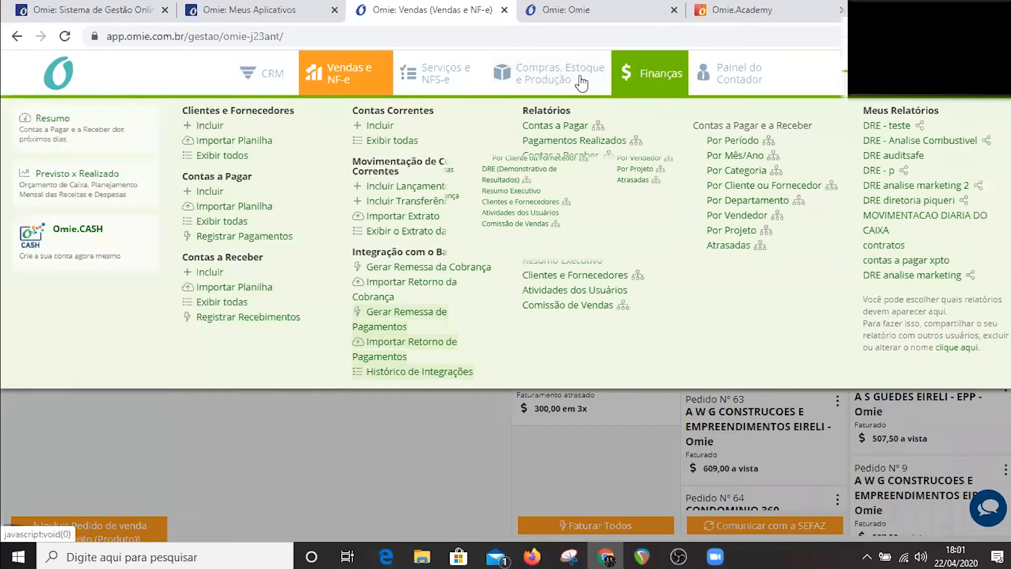
pyautogui.click(547, 80)
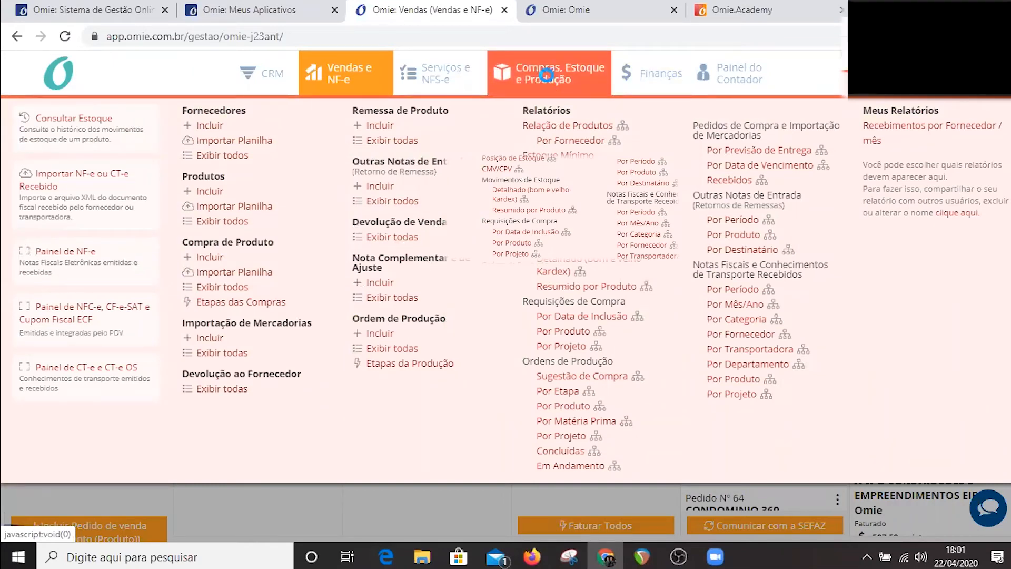
pyautogui.click(547, 82)
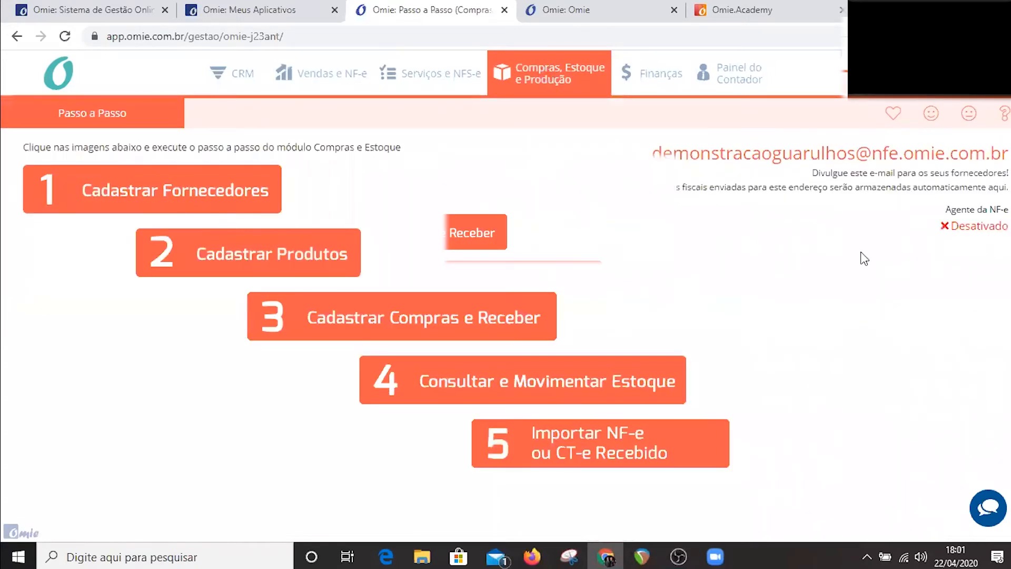
# Open the purchases board and try moving the PENTAX MEDICAL COMPANY invoice one stage forward, returning it to its original stage.
pyautogui.click(512, 313)
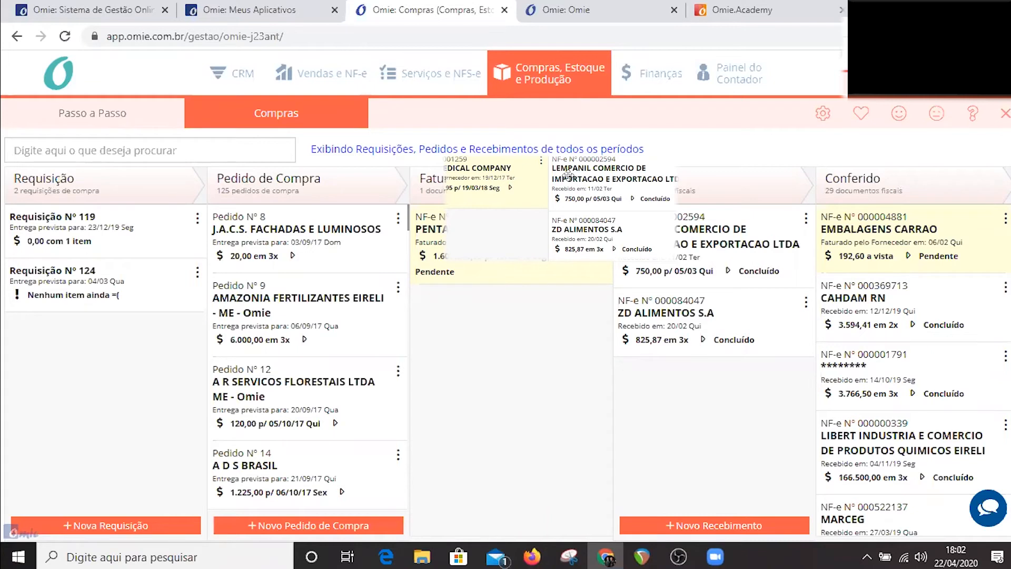
pyautogui.moveTo(567, 175); pyautogui.dragTo(567, 174)
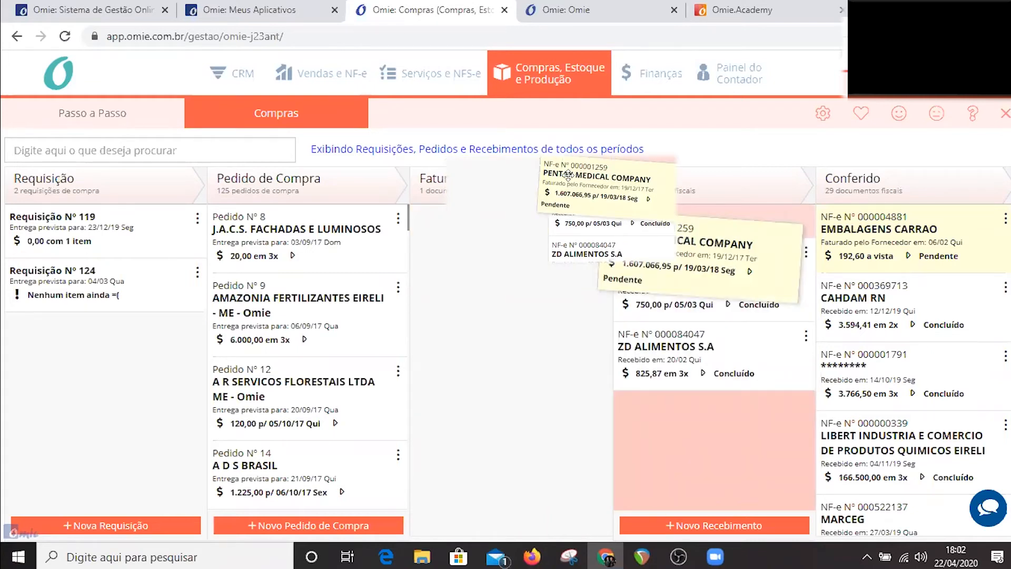
pyautogui.moveTo(567, 176); pyautogui.dragTo(477, 166)
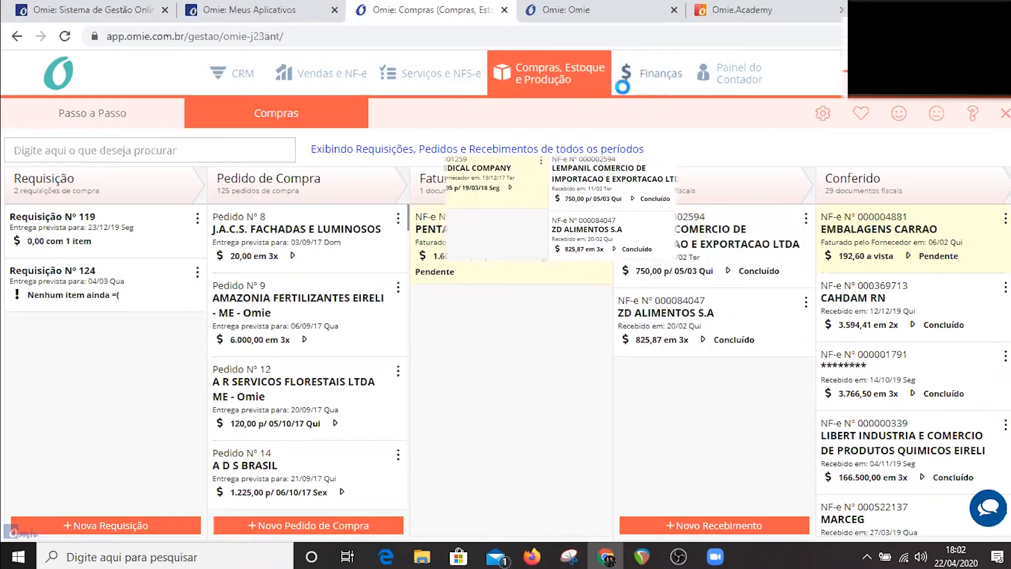
# Open the finance summary, view the list of all overdue accounts receivable, and return to the summary.
pyautogui.click(624, 83)
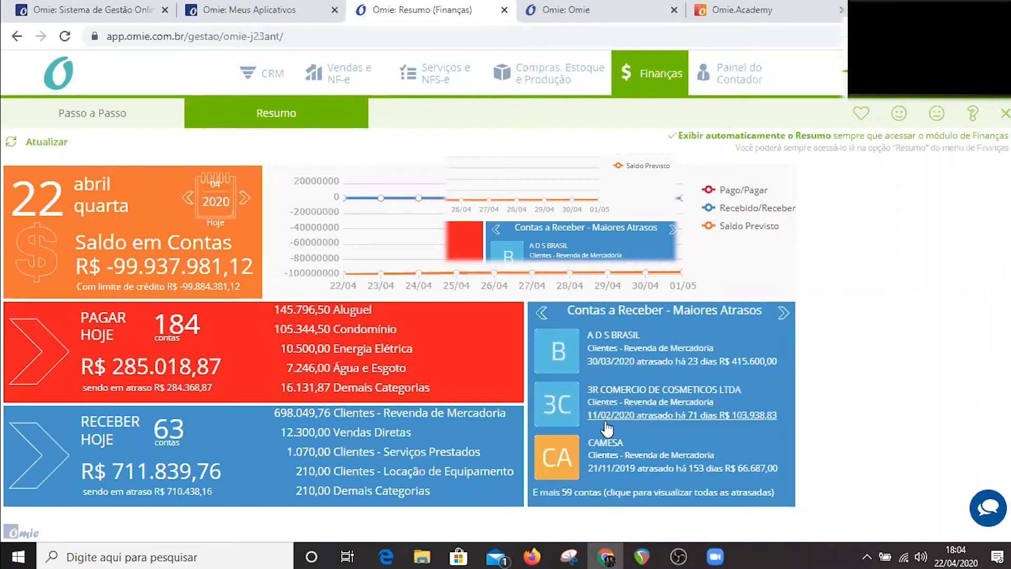
pyautogui.click(596, 497)
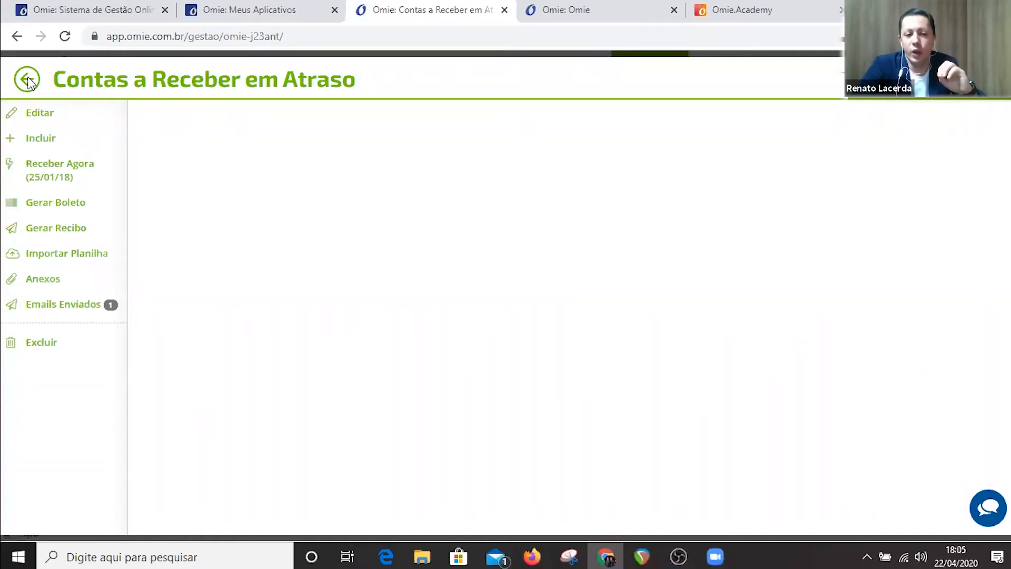
pyautogui.click(26, 80)
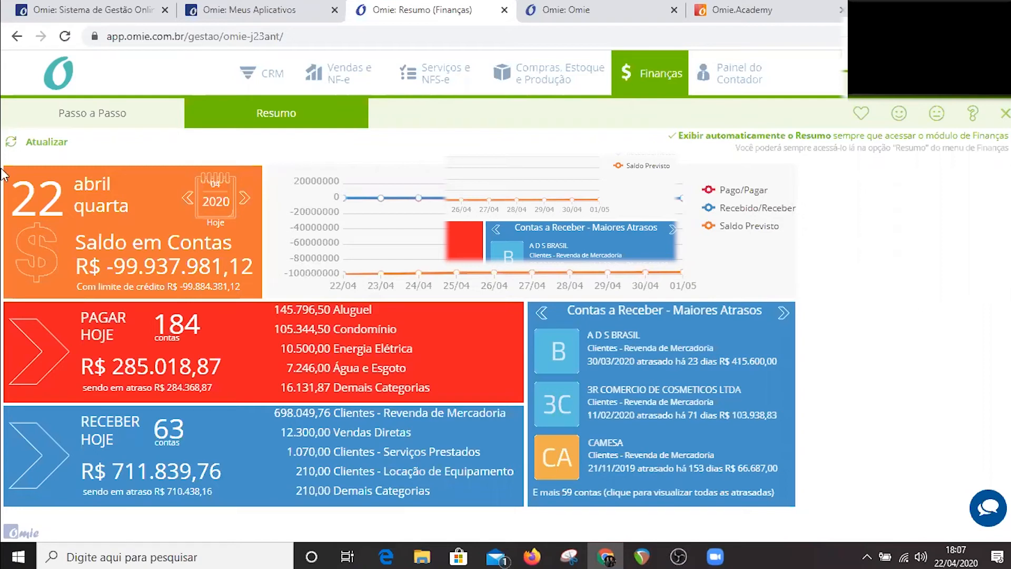
# Open the finance step-by-step guide and start a new account payable with manual entry.
pyautogui.click(107, 125)
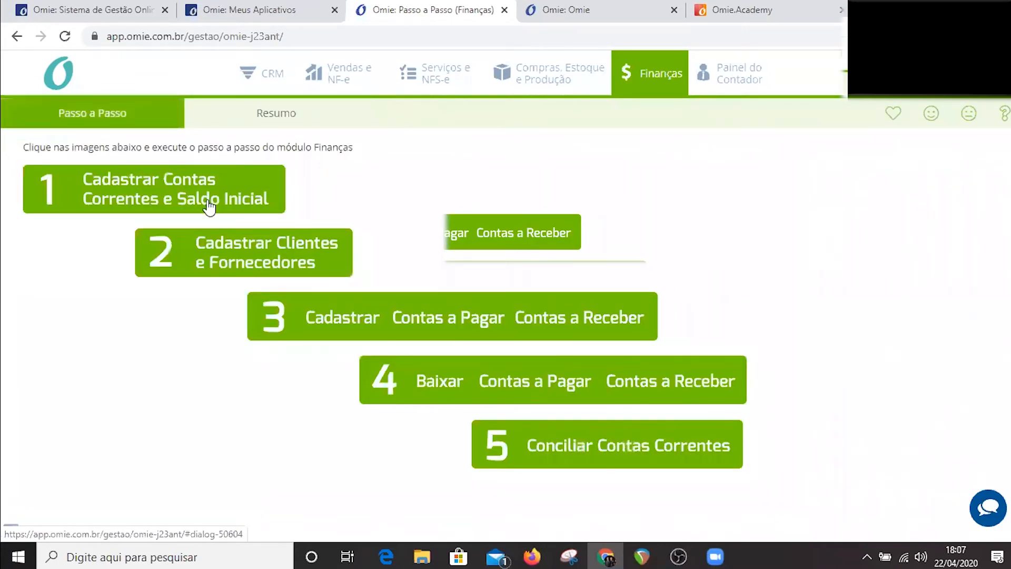
pyautogui.click(176, 199)
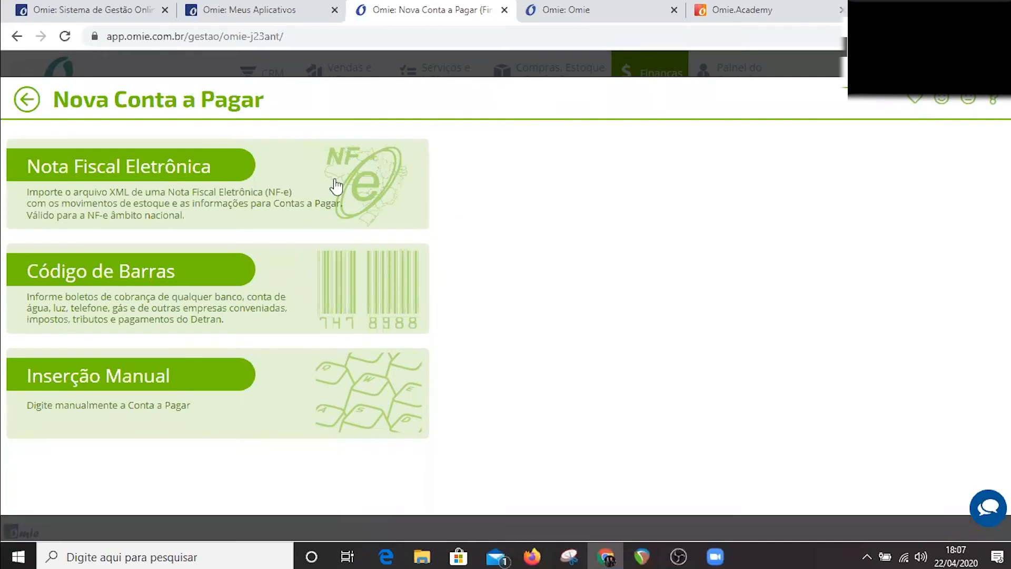
pyautogui.click(281, 380)
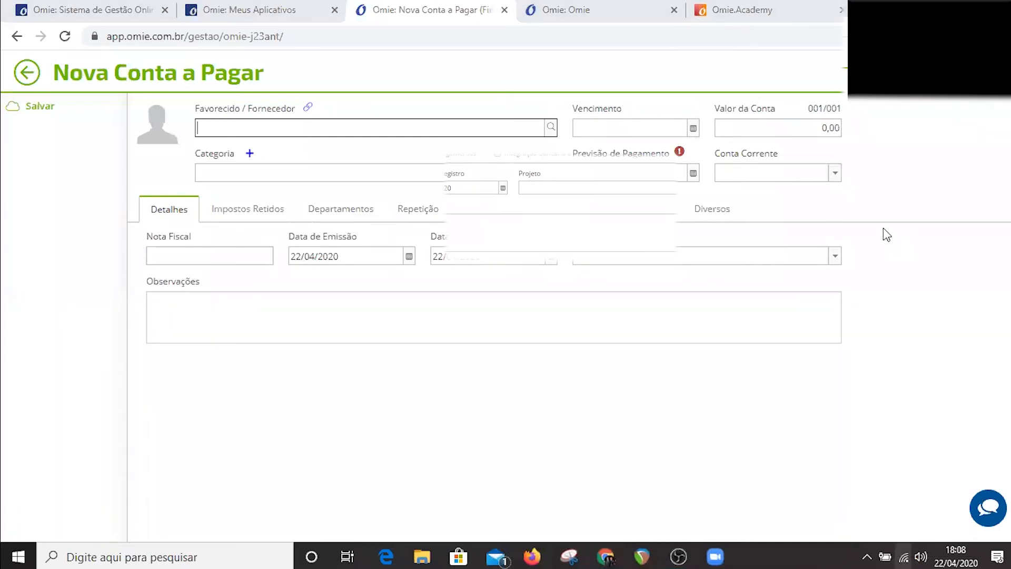
pyautogui.click(903, 557)
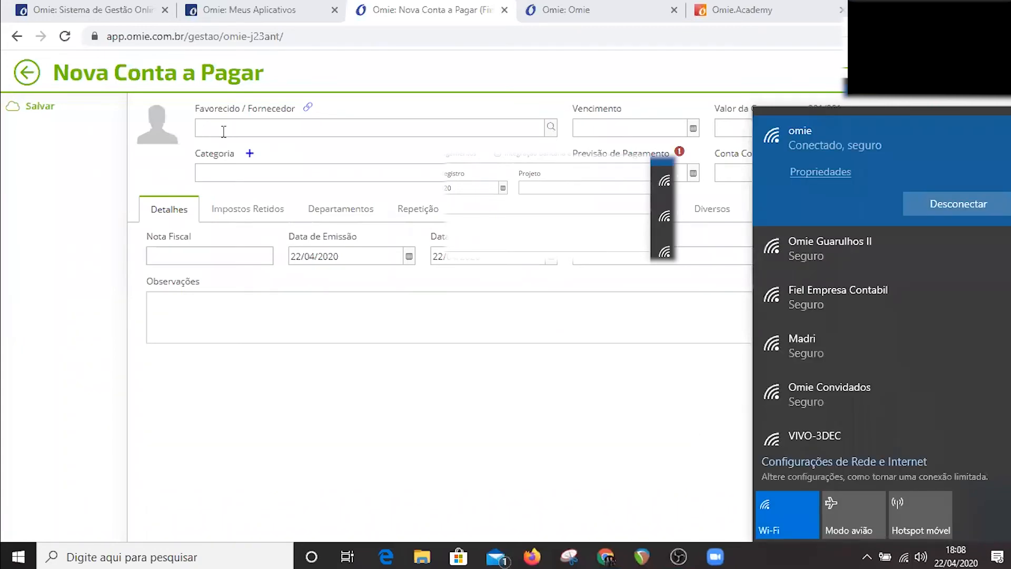
pyautogui.click(236, 79)
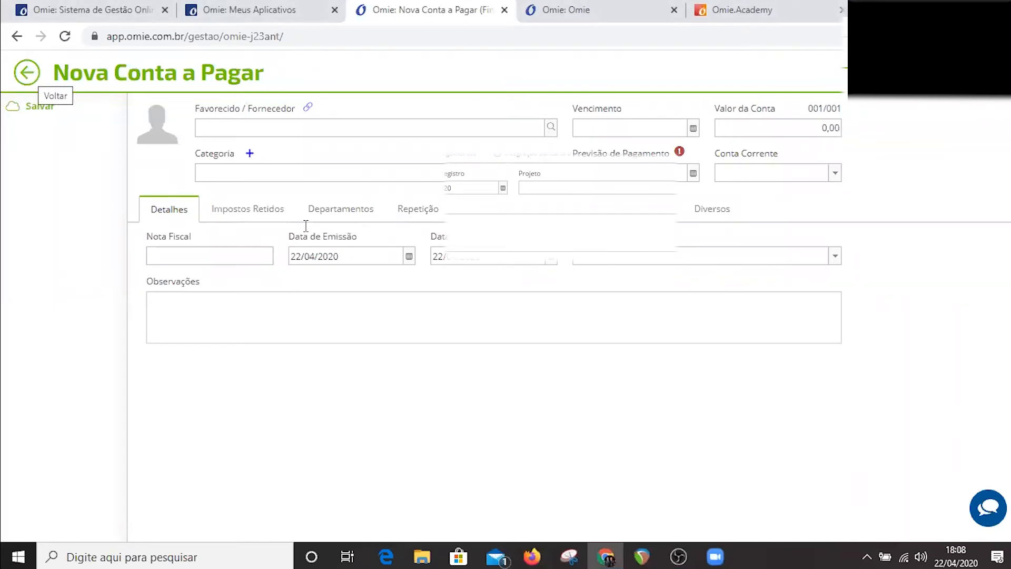
# Try to enter the supplier's full name in the new account payable, and leave the supplier search and the form.
pyautogui.click(217, 128)
pyautogui.press('Tab')
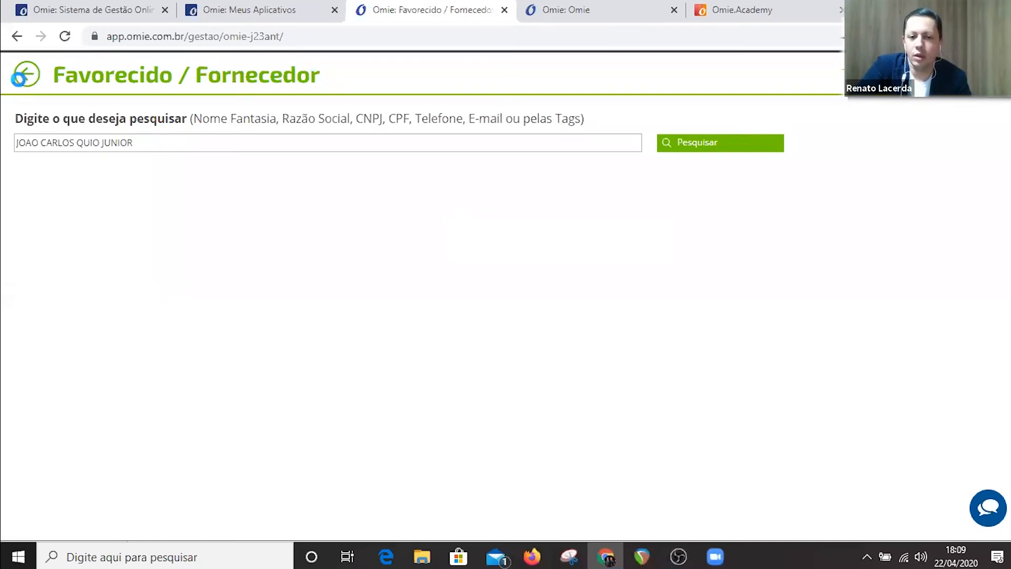
pyautogui.click(21, 75)
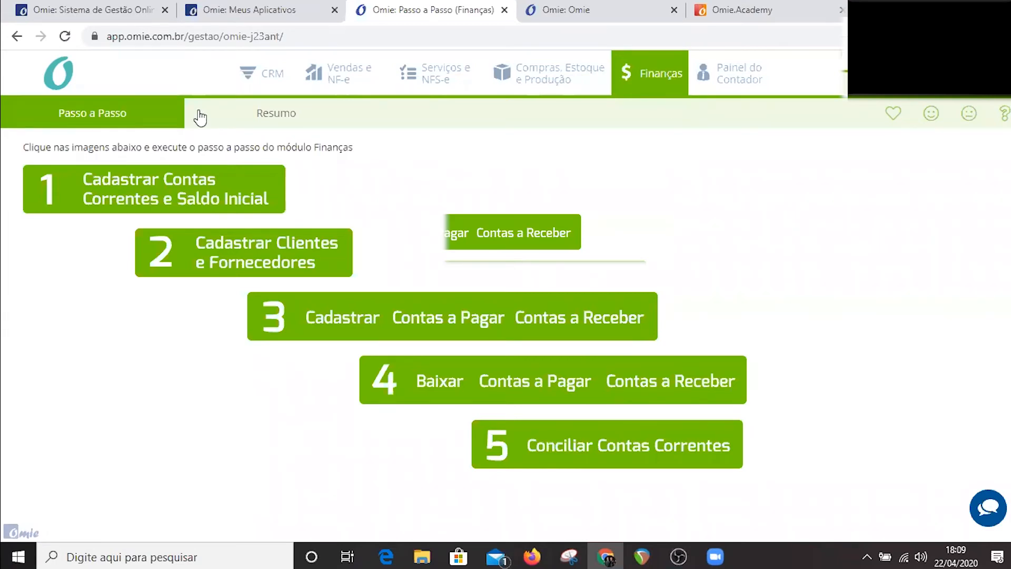
# Open the payments board from the guide's settlement stage and look through the pending payments and current accounts.
pyautogui.click(520, 386)
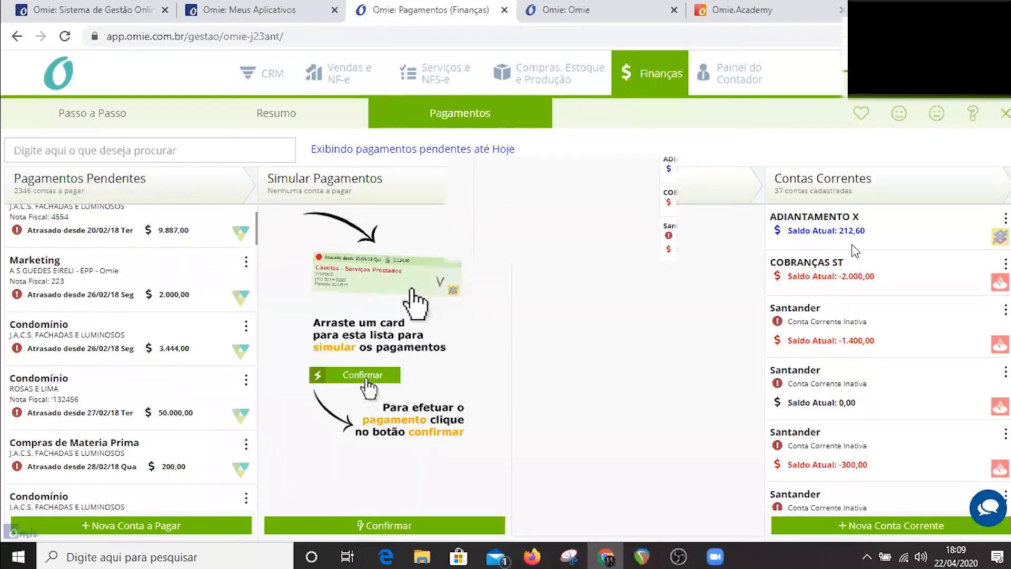
pyautogui.scroll(-2, 853, 247)
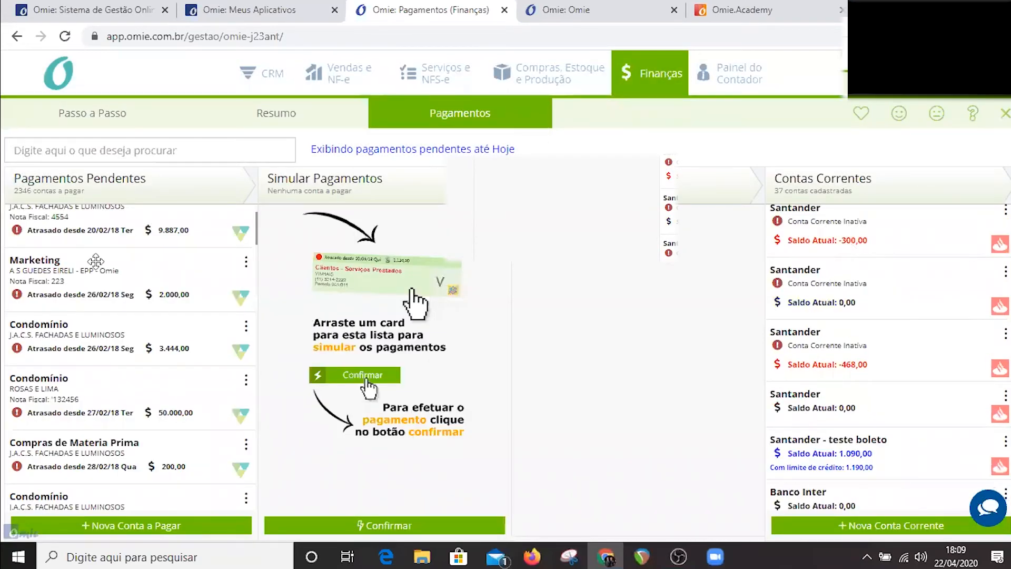
pyautogui.scroll(2, 174, 247)
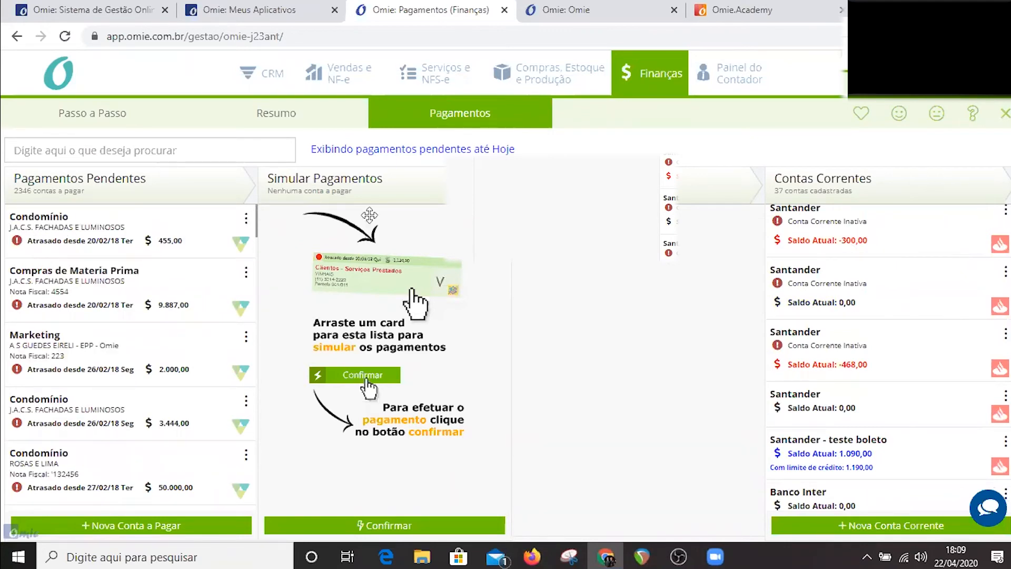
# Move the first pending Condomínio payment of 455,00 to the payment simulation and look through the current accounts.
pyautogui.moveTo(174, 232); pyautogui.dragTo(861, 277)
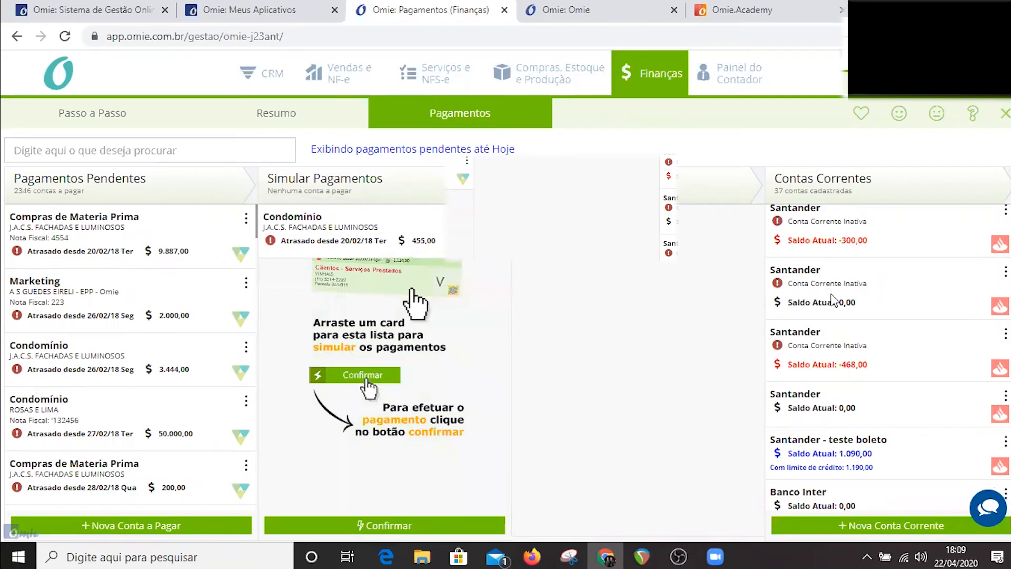
pyautogui.scroll(-5, 835, 300)
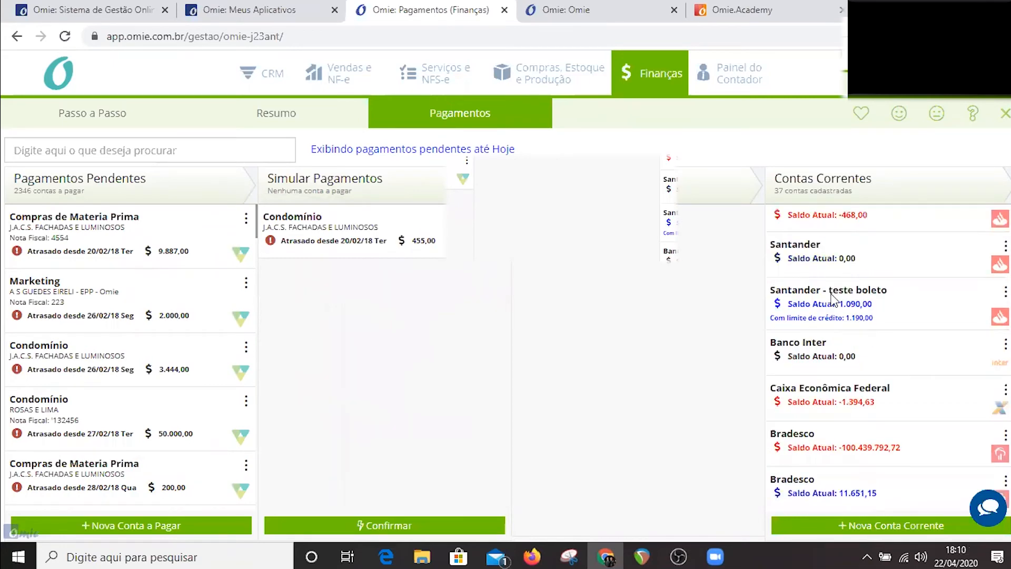
pyautogui.scroll(-5, 832, 299)
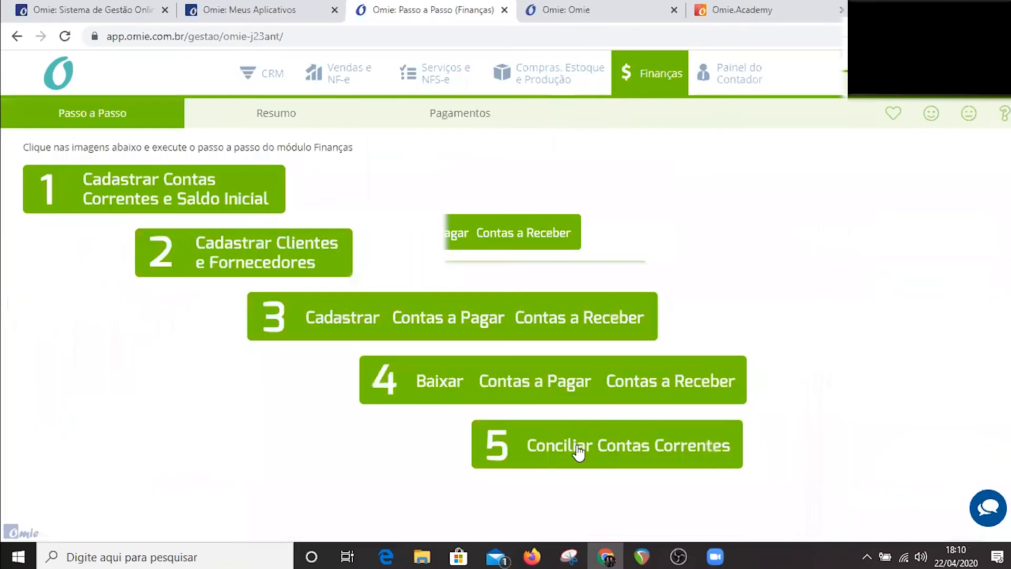
# Open the guide's current account reconciliation stage and start importing an OFX statement from the computer for the Bradesco account.
pyautogui.click(579, 448)
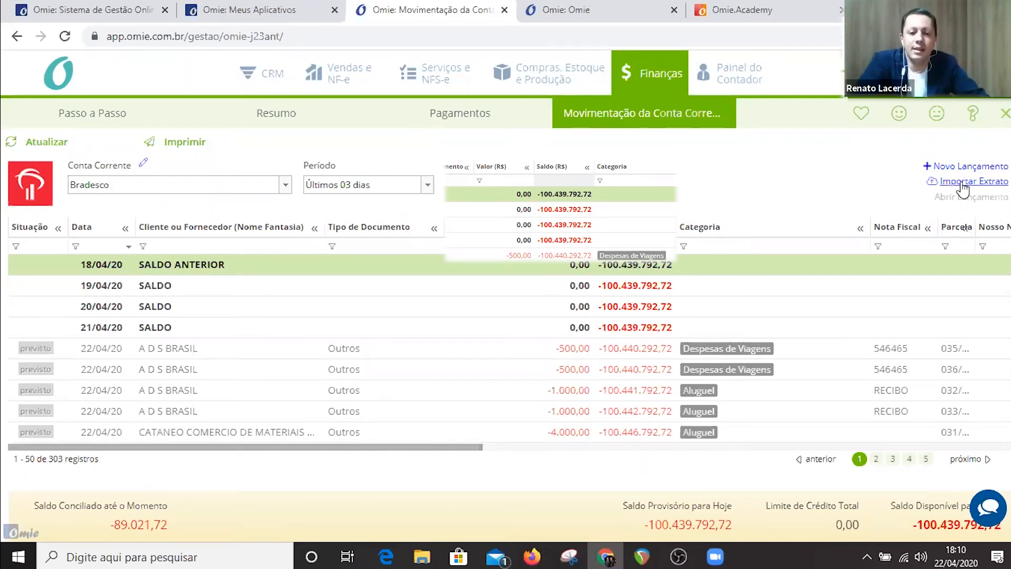
pyautogui.click(960, 182)
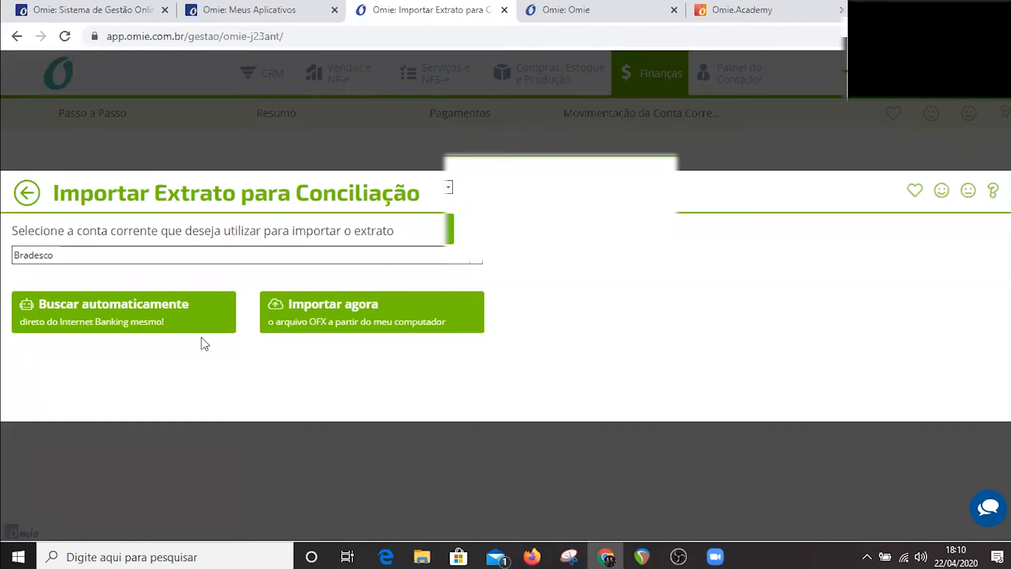
pyautogui.click(299, 324)
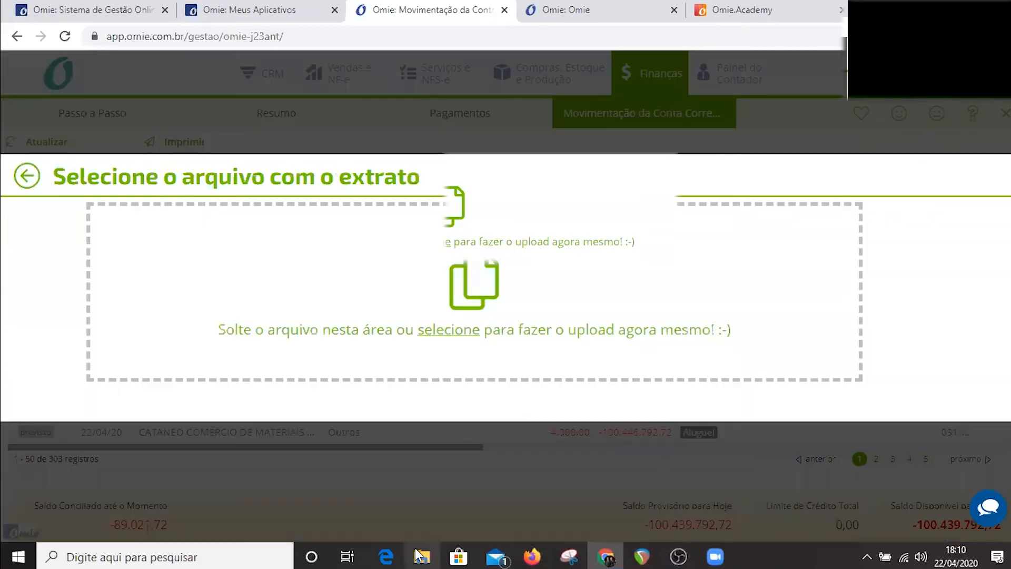
pyautogui.moveTo(424, 555)
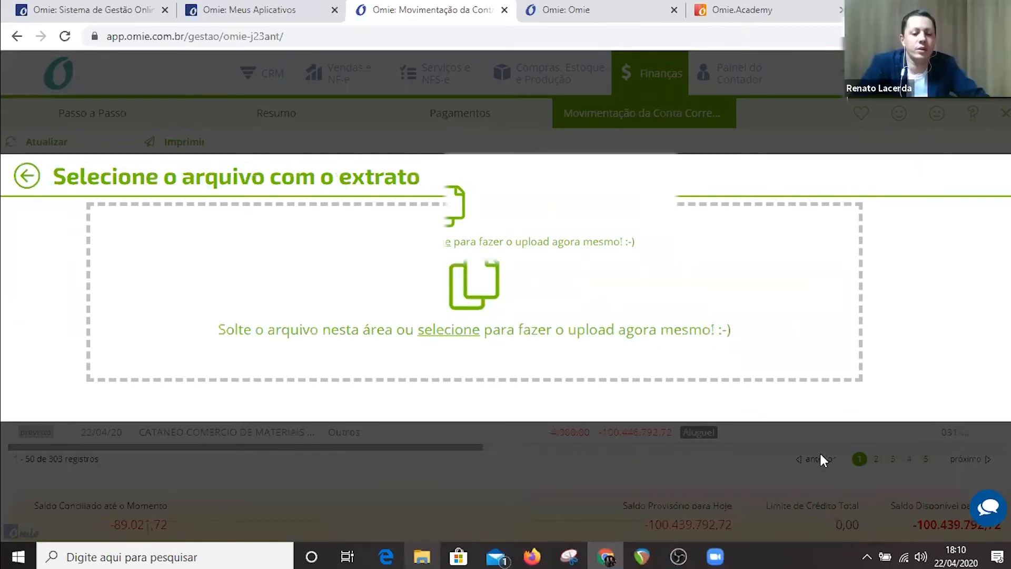
# Switch to File Explorer and open the OFX folder under Documentos > OMIE > $$$ > Arquivos.
pyautogui.press('super+d')
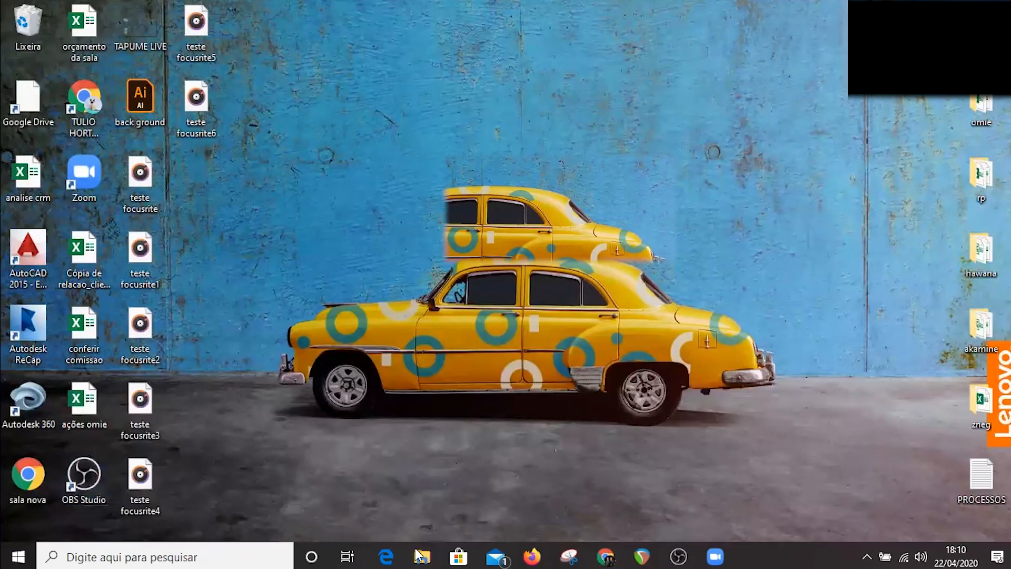
pyautogui.click(419, 555)
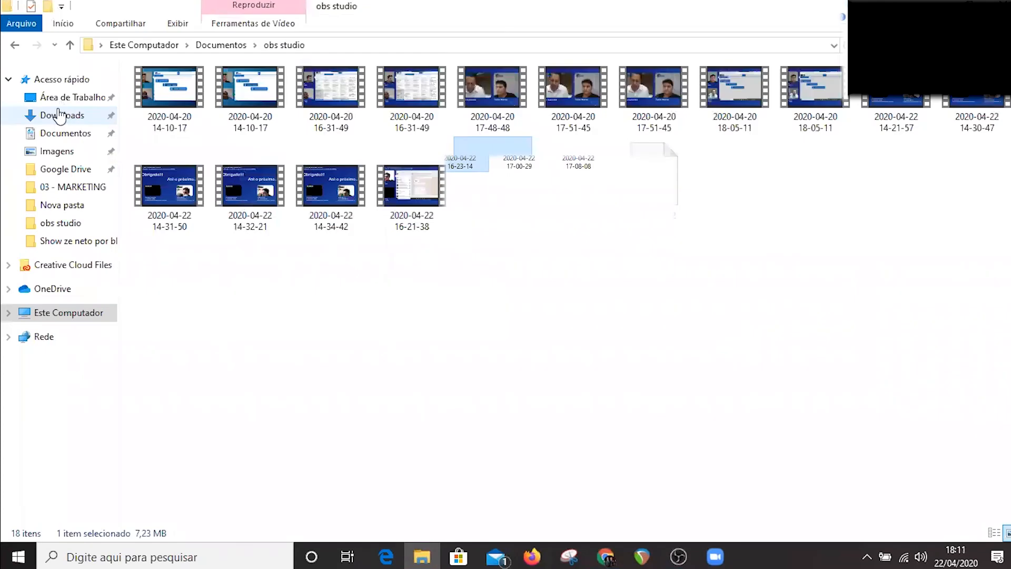
pyautogui.click(58, 134)
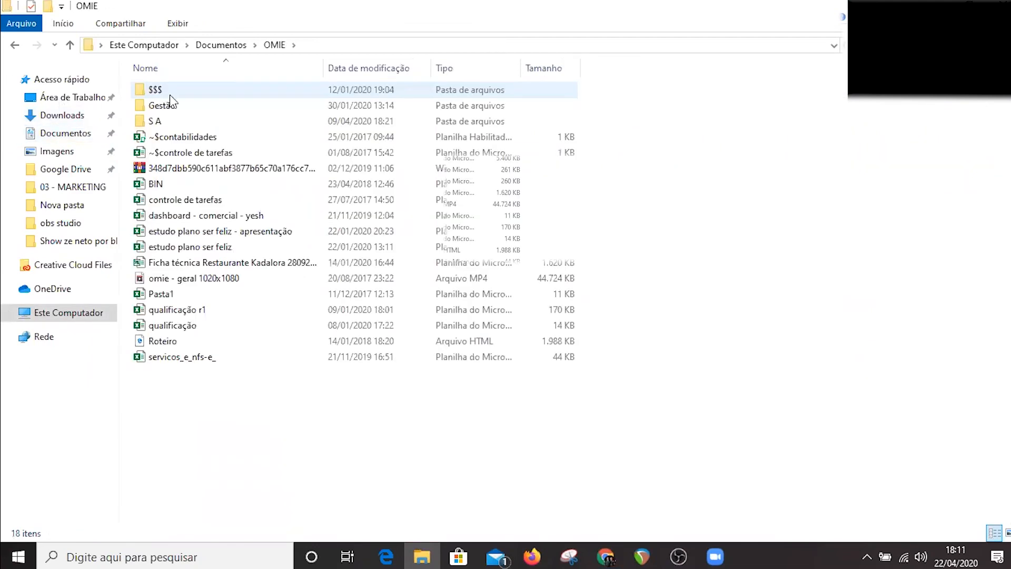
pyautogui.doubleClick(170, 96)
pyautogui.doubleClick(172, 90)
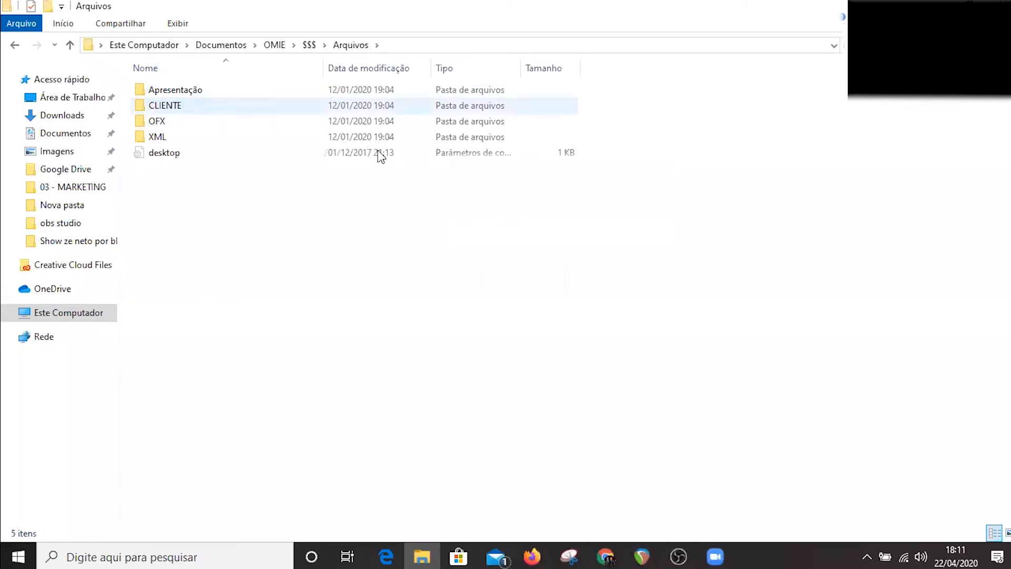
pyautogui.doubleClick(320, 137)
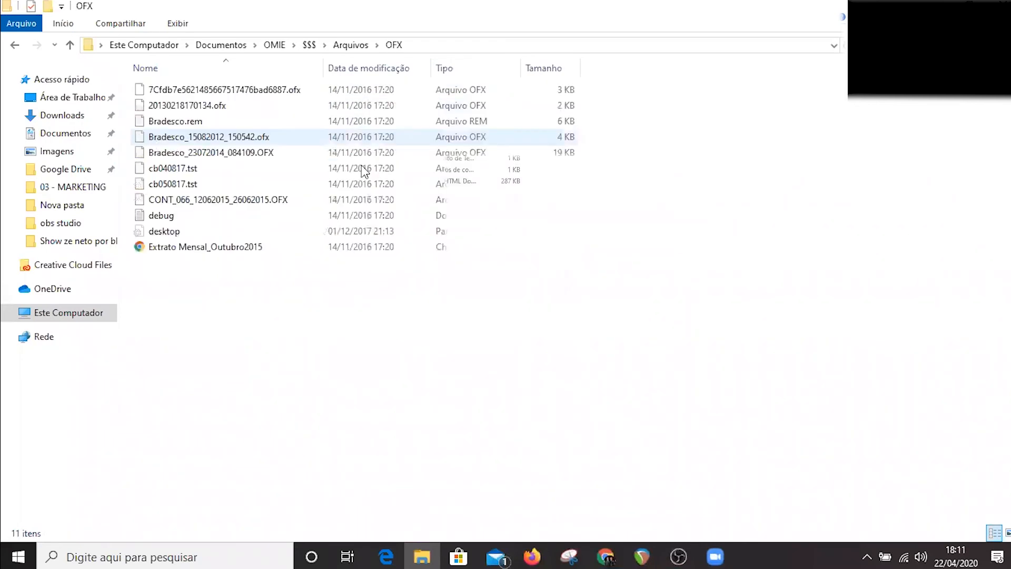
# Select the statement file Bradesco_23072014_084109.OFX and bring it to the statement upload area in the browser.
pyautogui.click(265, 156)
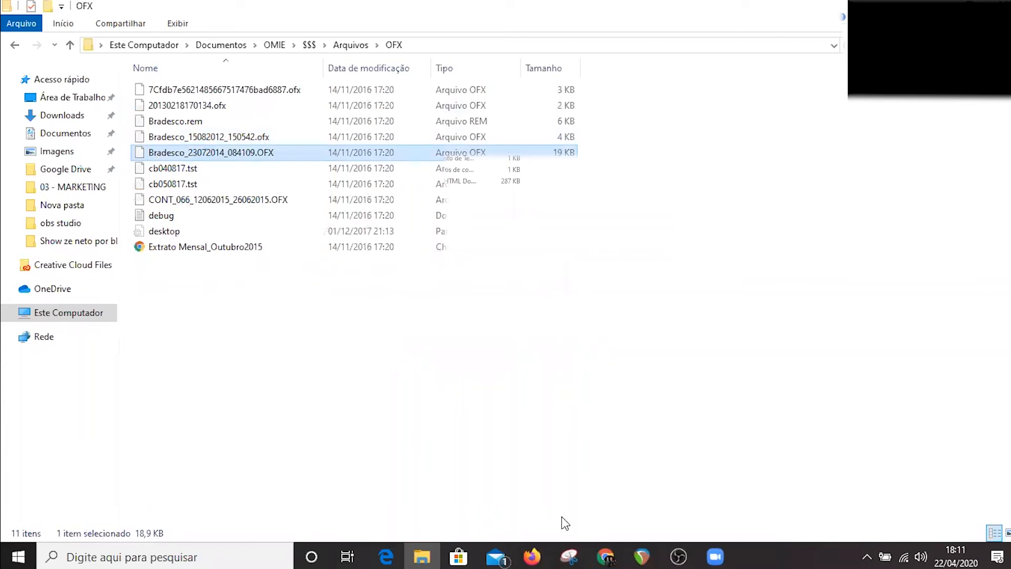
pyautogui.click(604, 555)
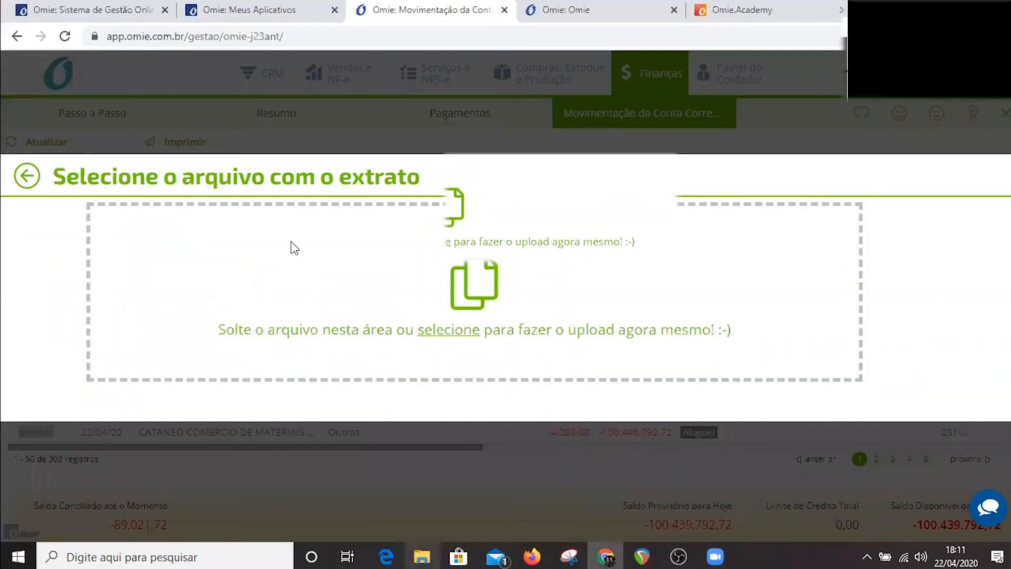
pyautogui.click(604, 556)
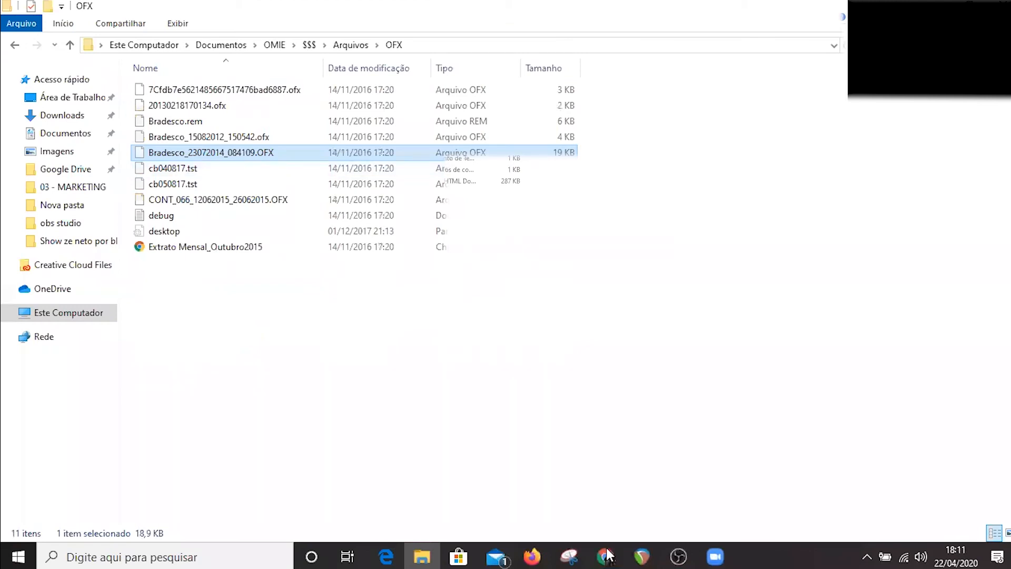
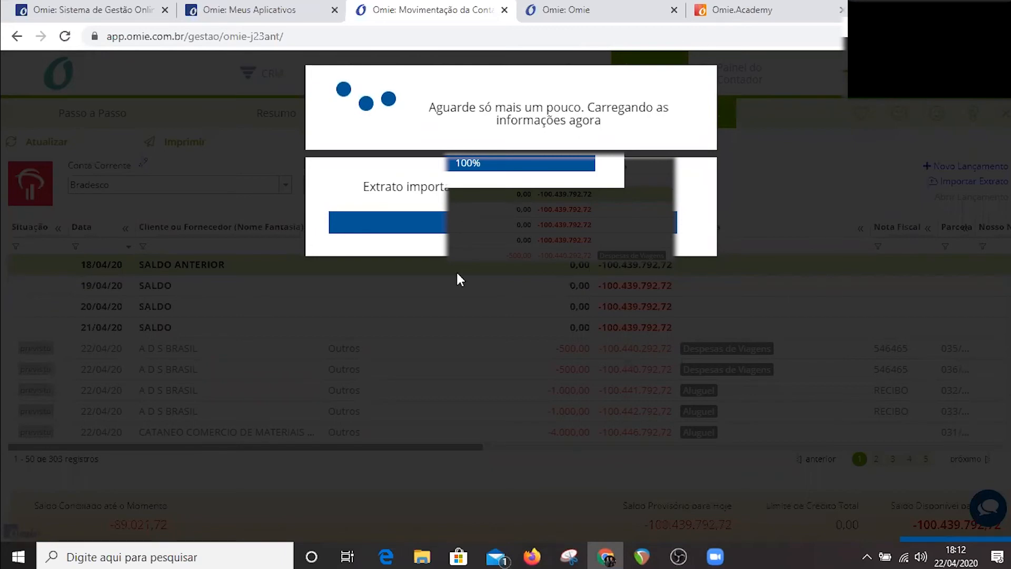
# Open the reconciliation view of the imported Bradesco statement and look through the imported entries across its pages.
pyautogui.click(437, 226)
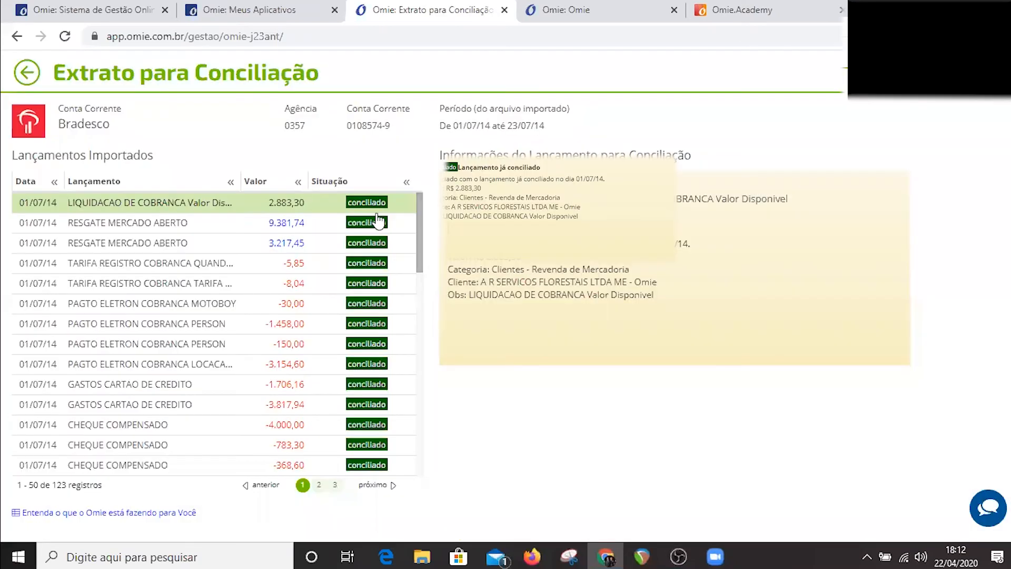
pyautogui.scroll(-2, 375, 223)
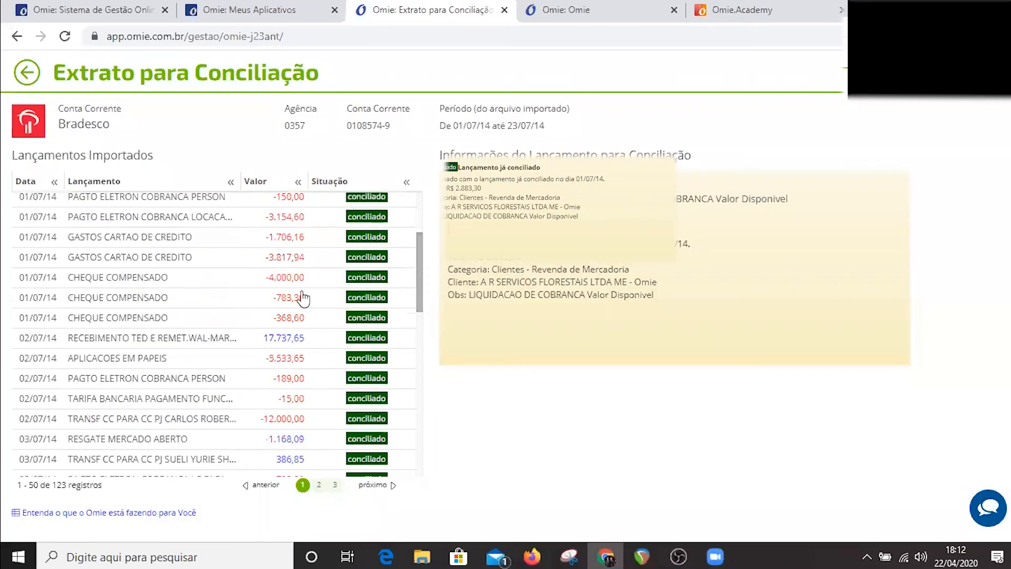
pyautogui.scroll(-10, 305, 293)
pyautogui.scroll(12, 332, 256)
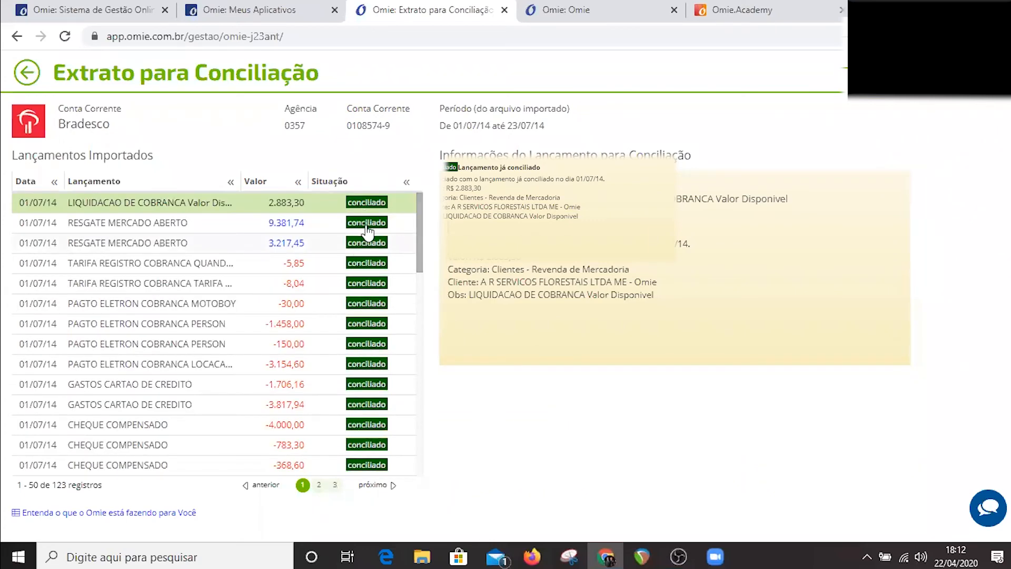
pyautogui.click(364, 229)
pyautogui.click(335, 484)
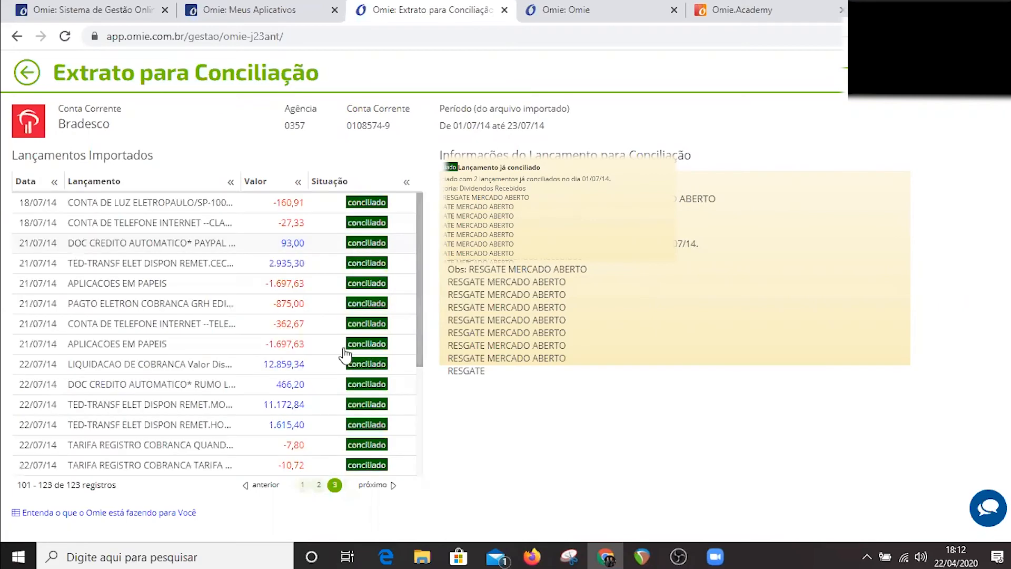
pyautogui.scroll(-4, 391, 266)
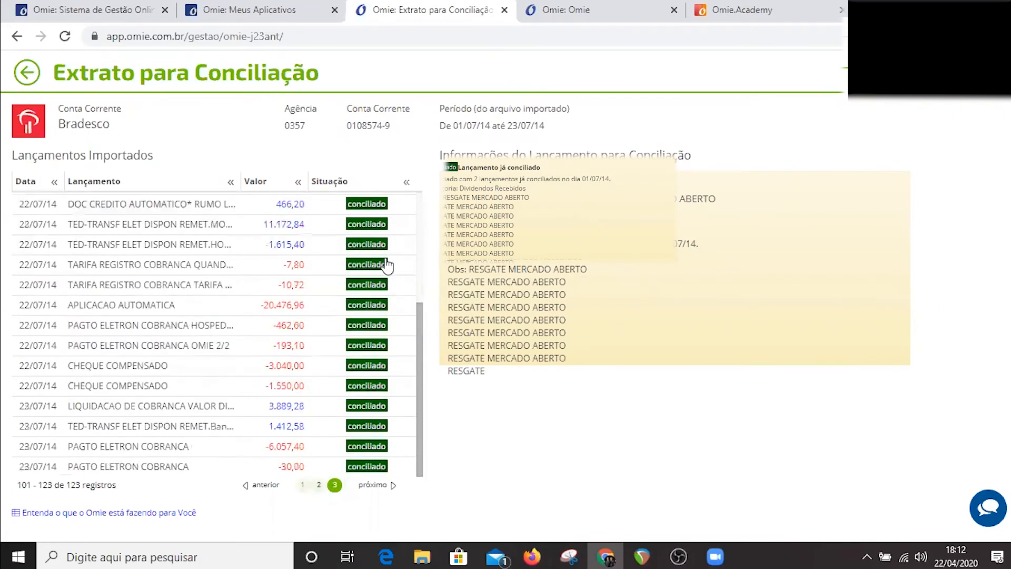
pyautogui.scroll(4, 386, 264)
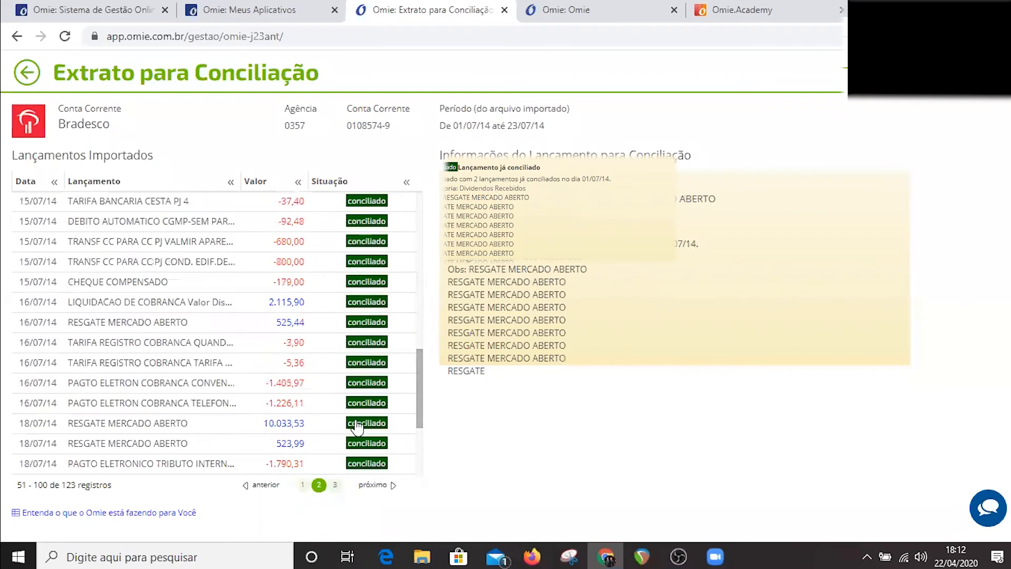
# Reconcile the 18/07/14 CHEQUE COMPENSADO entry of -7.000,00, then return to the current account movements.
pyautogui.scroll(-3, 358, 427)
pyautogui.click(278, 427)
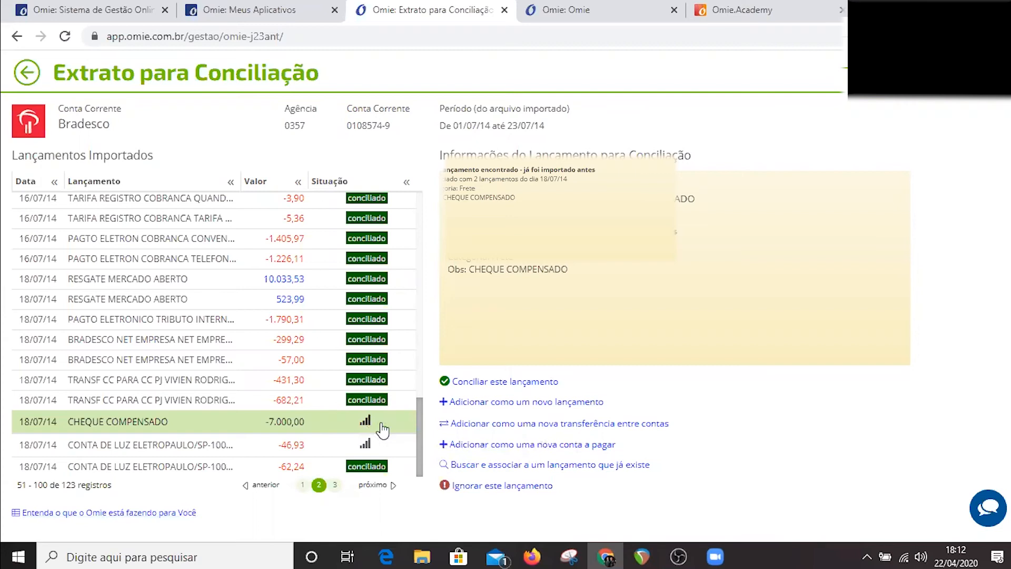
pyautogui.click(533, 389)
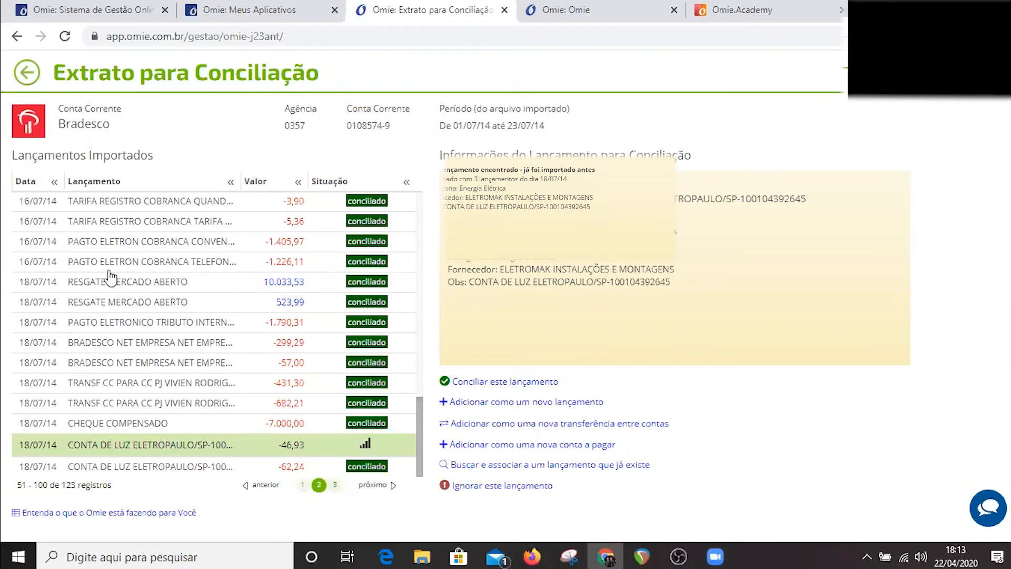
pyautogui.scroll(5, 106, 300)
pyautogui.scroll(5, 121, 343)
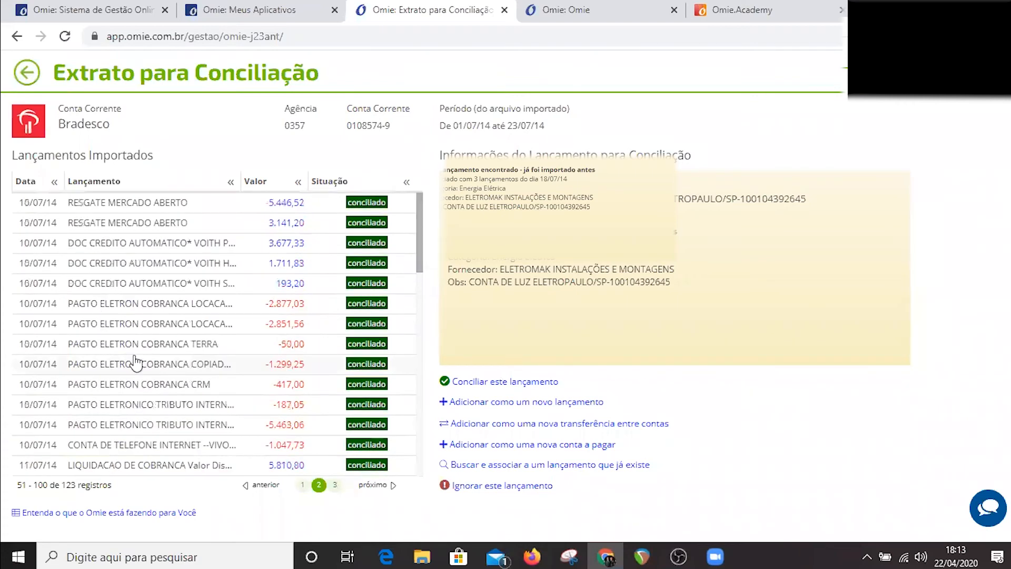
pyautogui.scroll(-4, 148, 348)
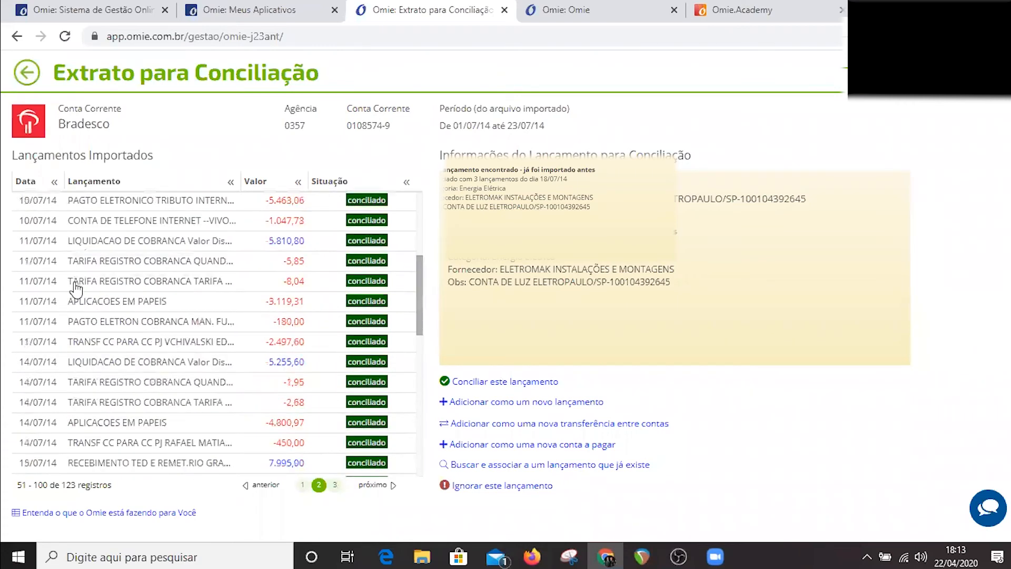
pyautogui.scroll(4, 75, 291)
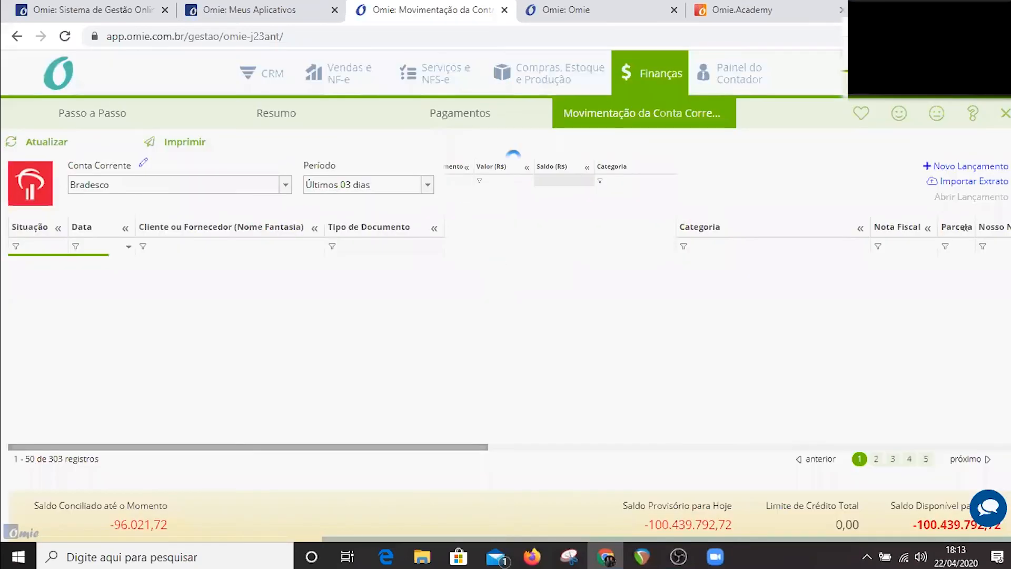
# Look over the reports offered for finance, sales, services, and purchasing, stock and production.
pyautogui.click(653, 80)
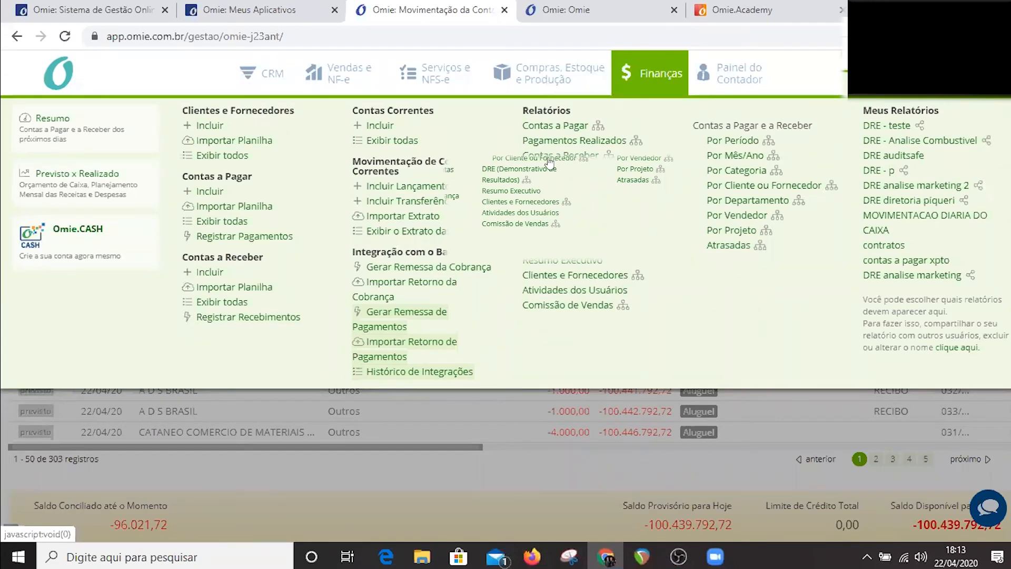
pyautogui.click(329, 78)
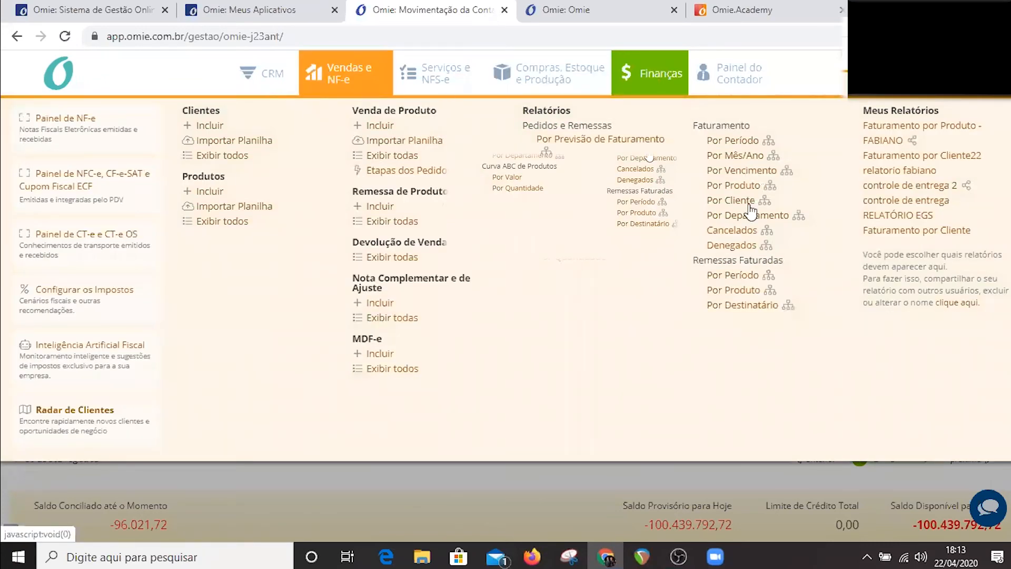
pyautogui.click(439, 63)
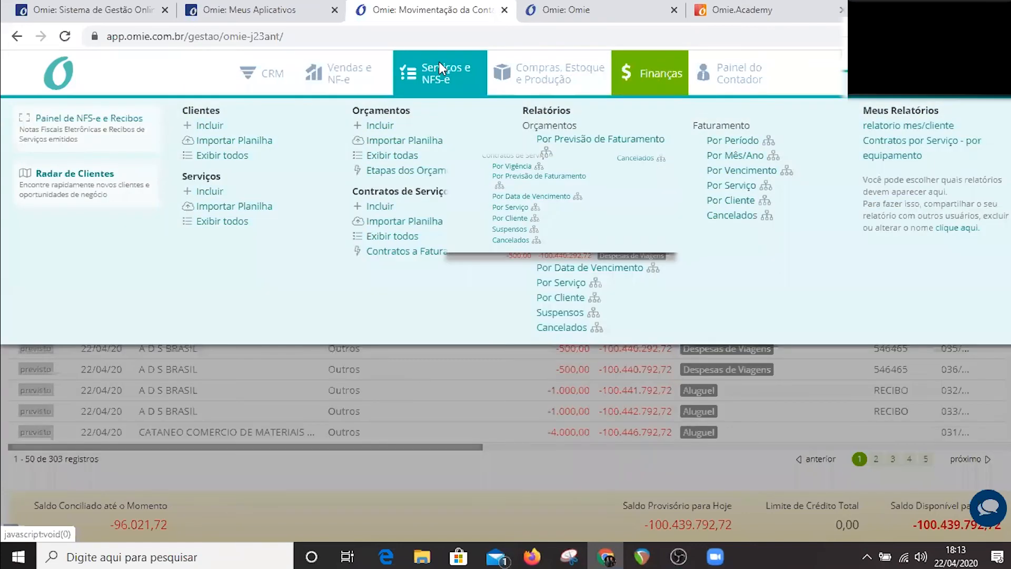
pyautogui.click(578, 80)
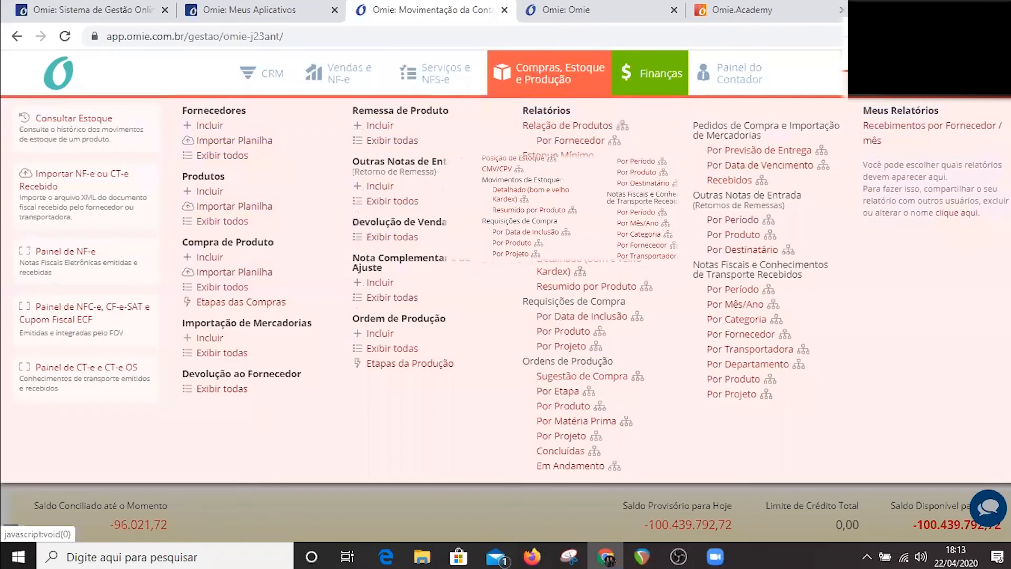
pyautogui.click(654, 82)
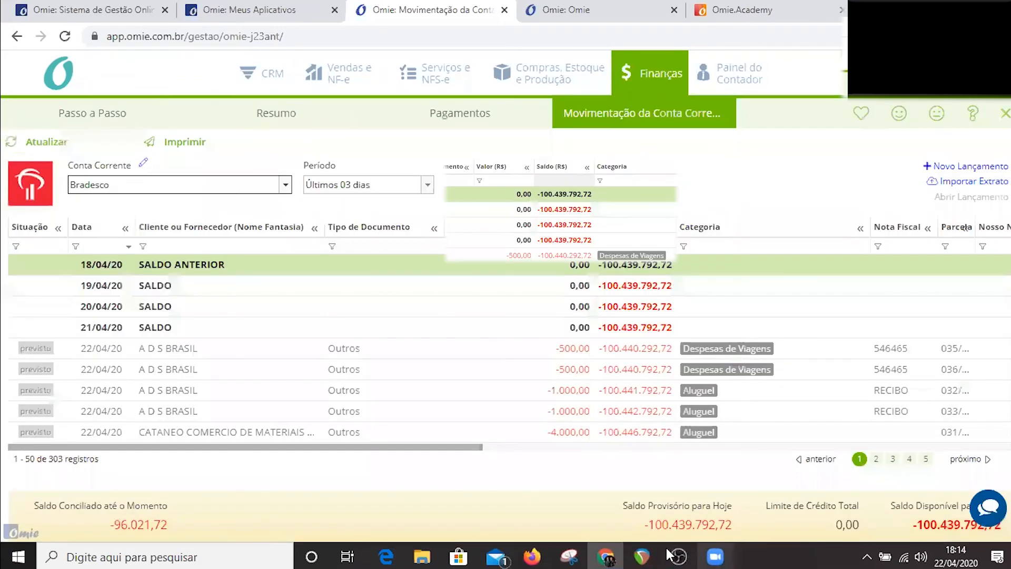
pyautogui.click(669, 556)
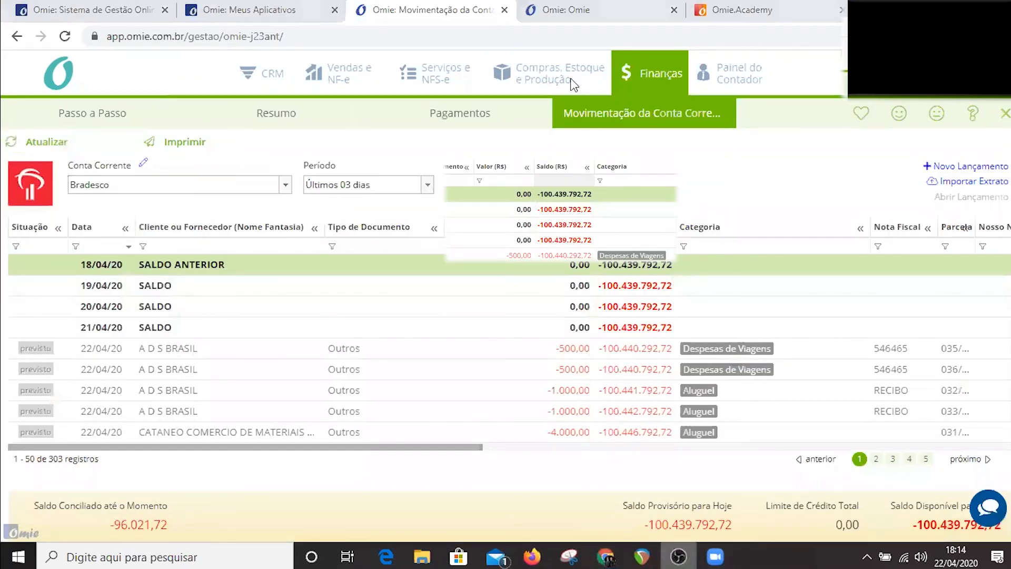
# Run the finance DRE report for the period Trimestre Atual with the type Por data de emissão.
pyautogui.click(643, 82)
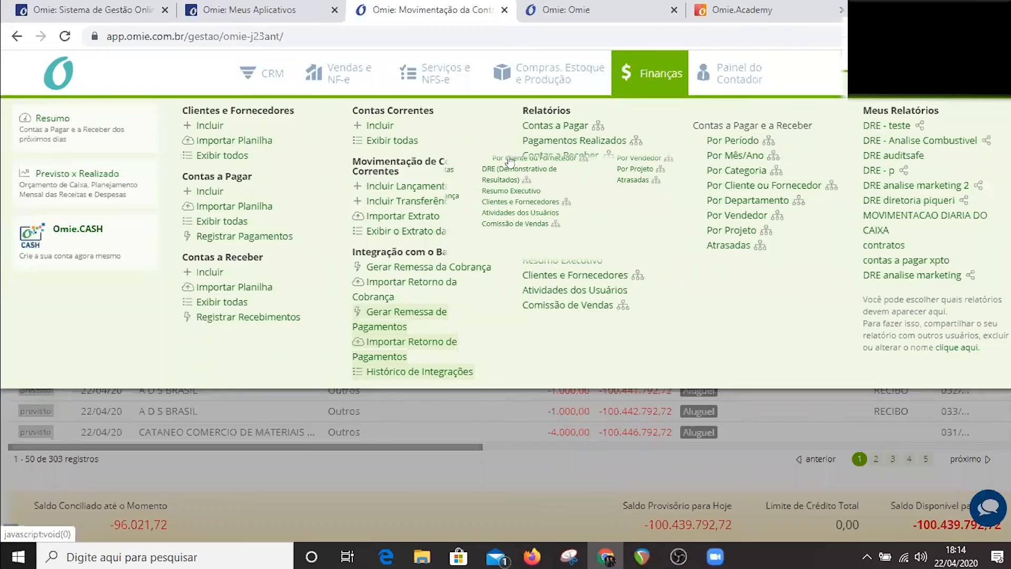
pyautogui.click(507, 172)
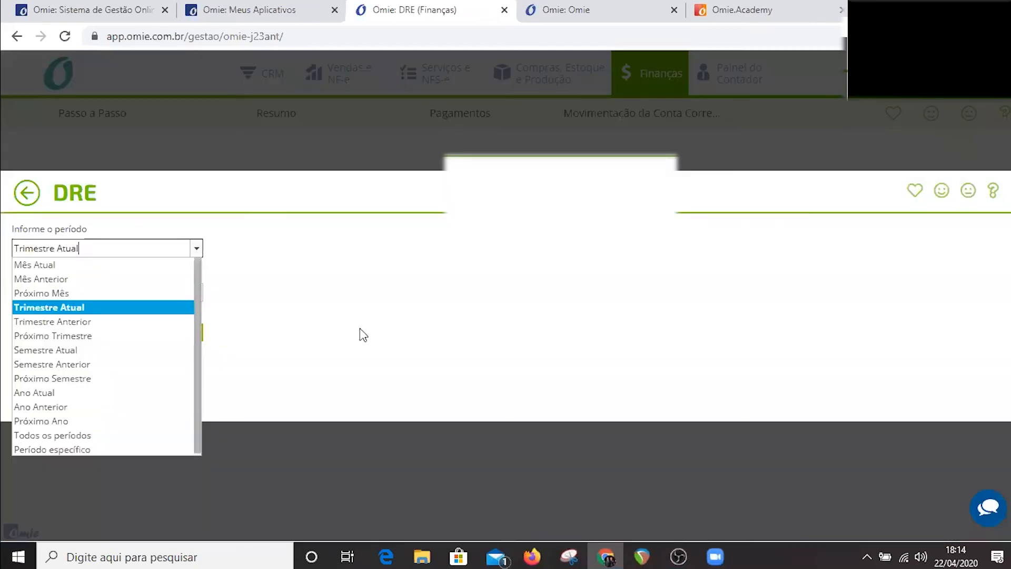
pyautogui.click(364, 335)
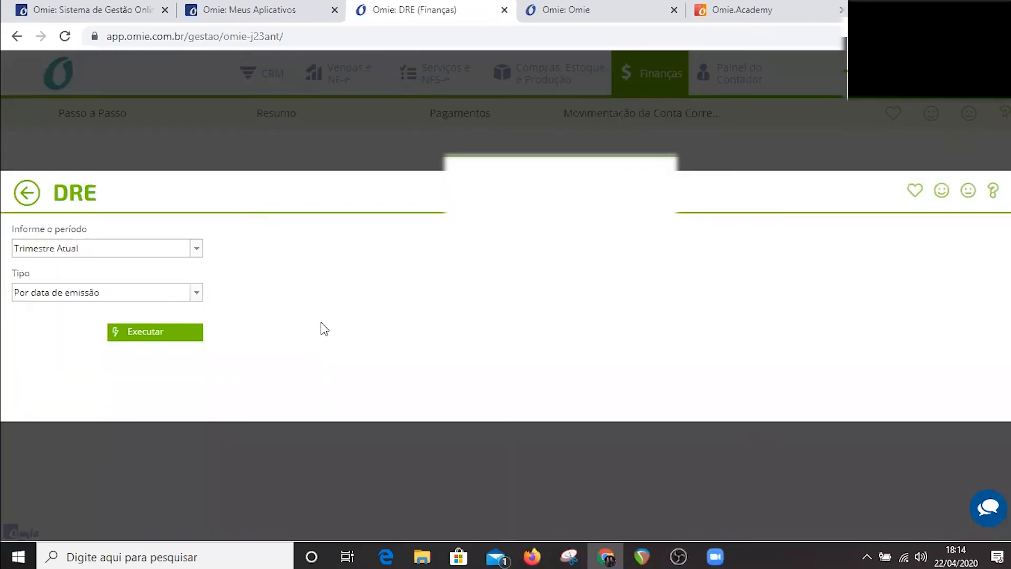
pyautogui.click(194, 336)
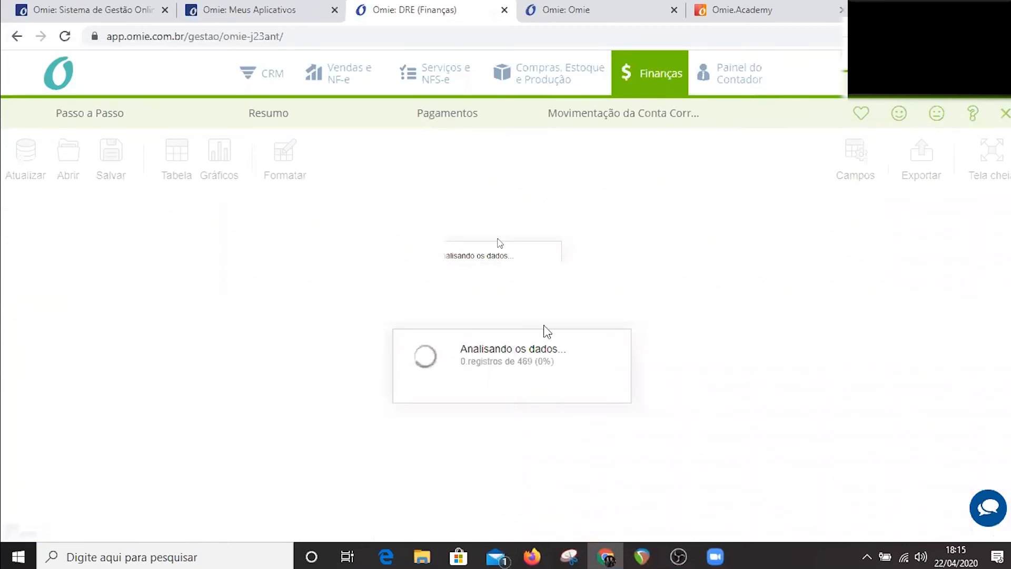
# Expand Lucro Bruto into its groups and DRE accounts, and Despesas > Fixas down to the Despesas Administrativas categories.
pyautogui.click(210, 119)
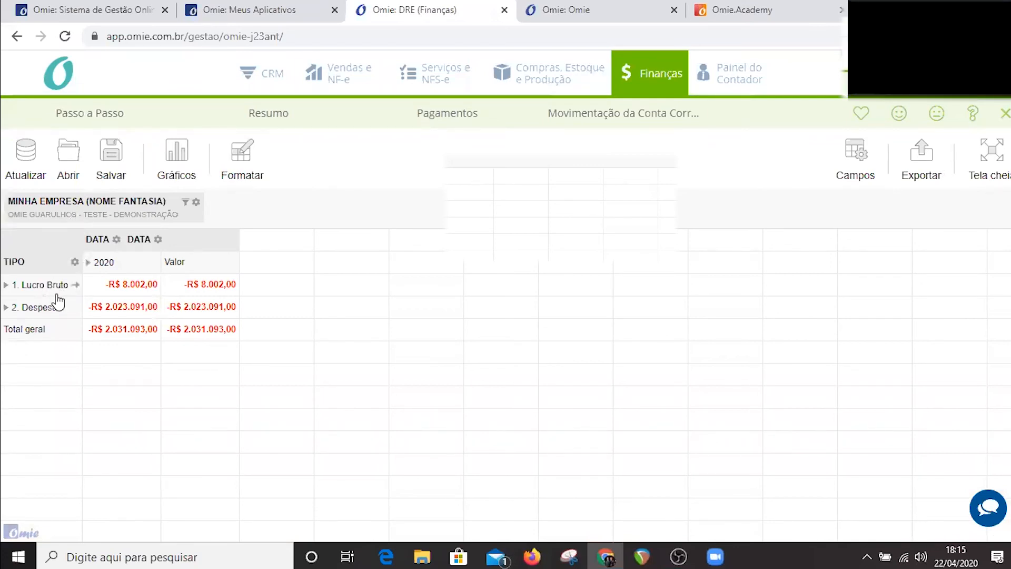
pyautogui.click(131, 288)
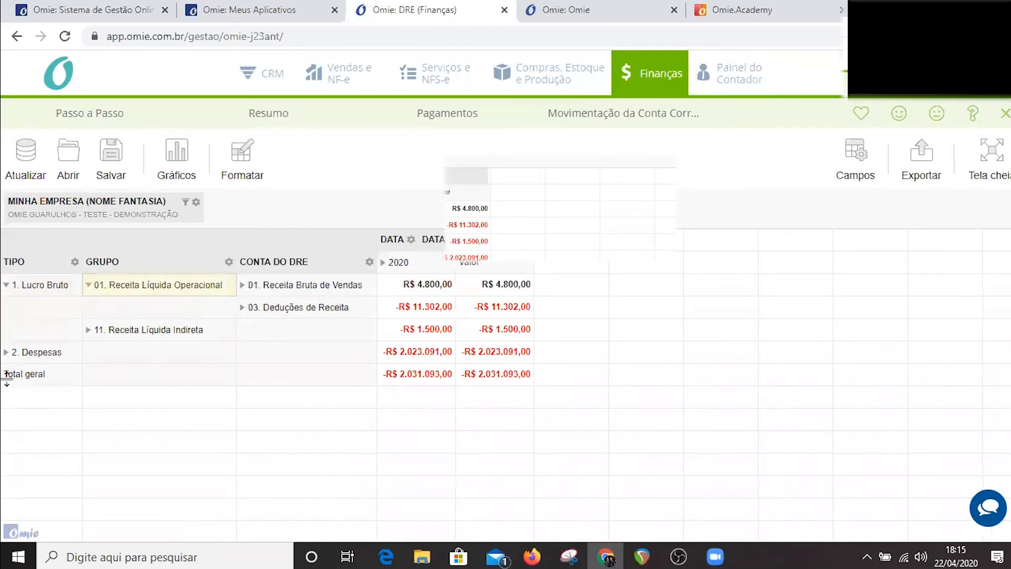
pyautogui.click(133, 331)
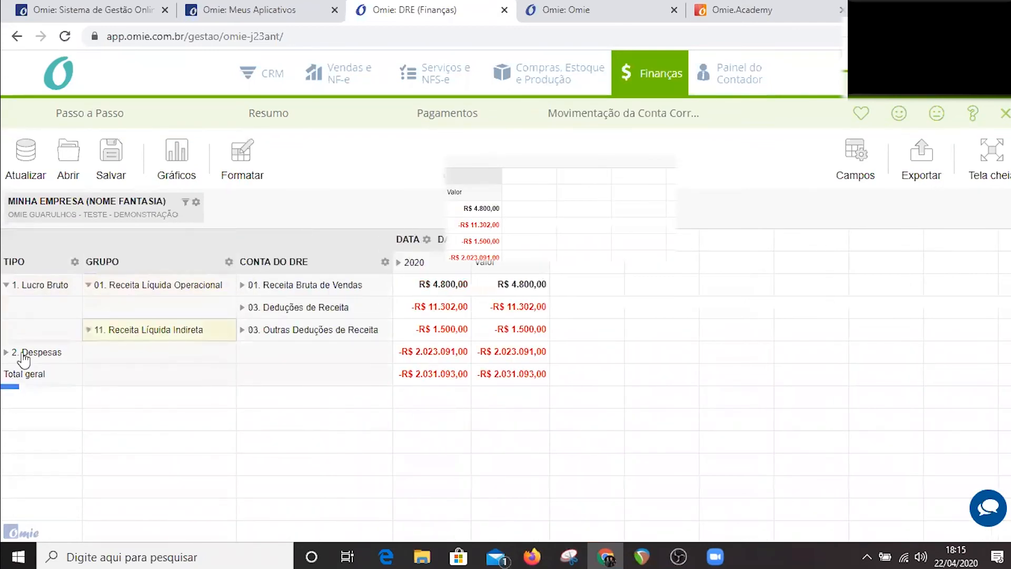
pyautogui.click(171, 353)
pyautogui.click(138, 383)
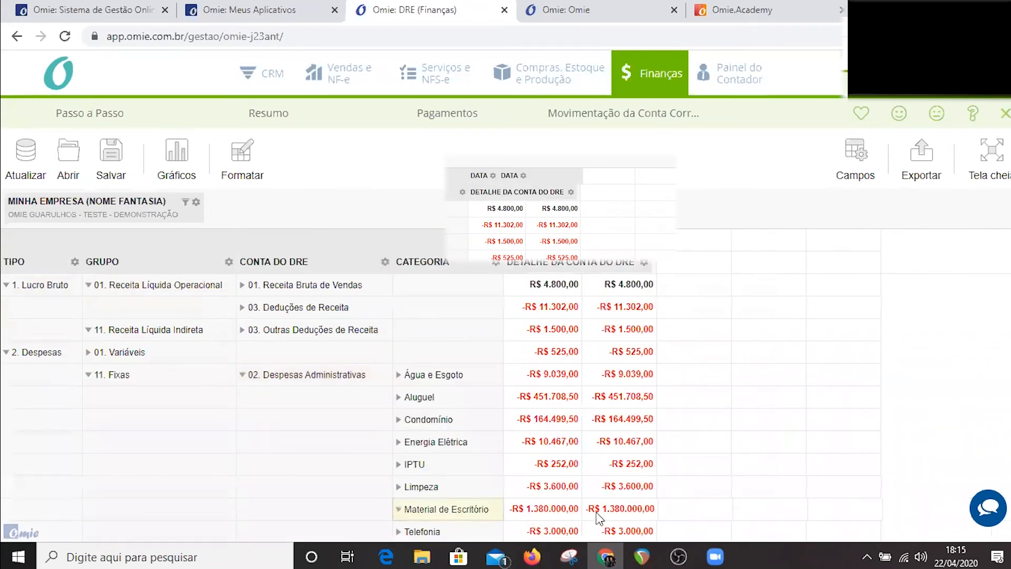
# Replace the Detalhe da Conta do DRE field with Cliente ou Fornecedor in the report rows and apply the change.
pyautogui.scroll(-1, 586, 493)
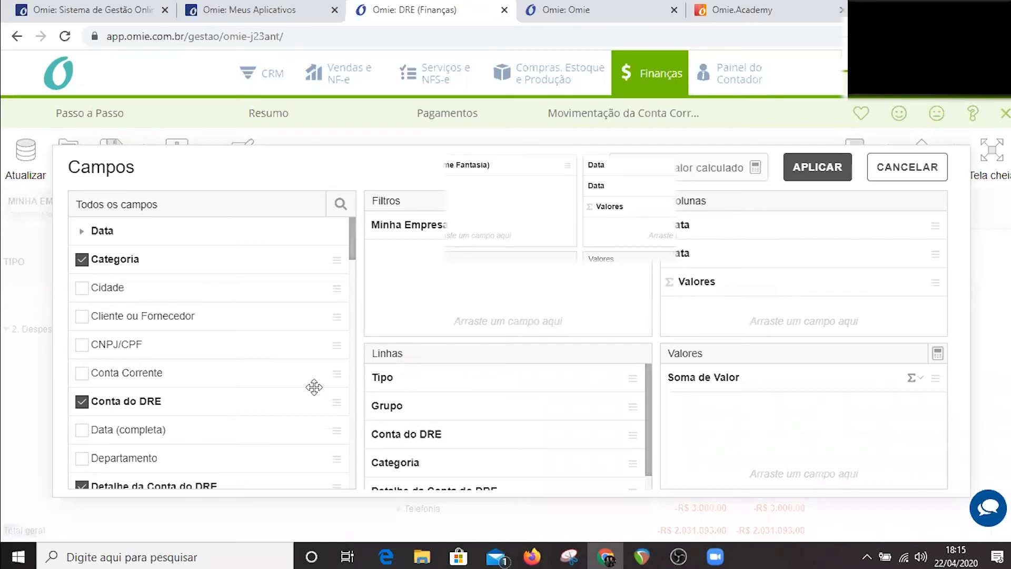
pyautogui.moveTo(314, 387); pyautogui.dragTo(266, 375)
pyautogui.scroll(-1, 424, 474)
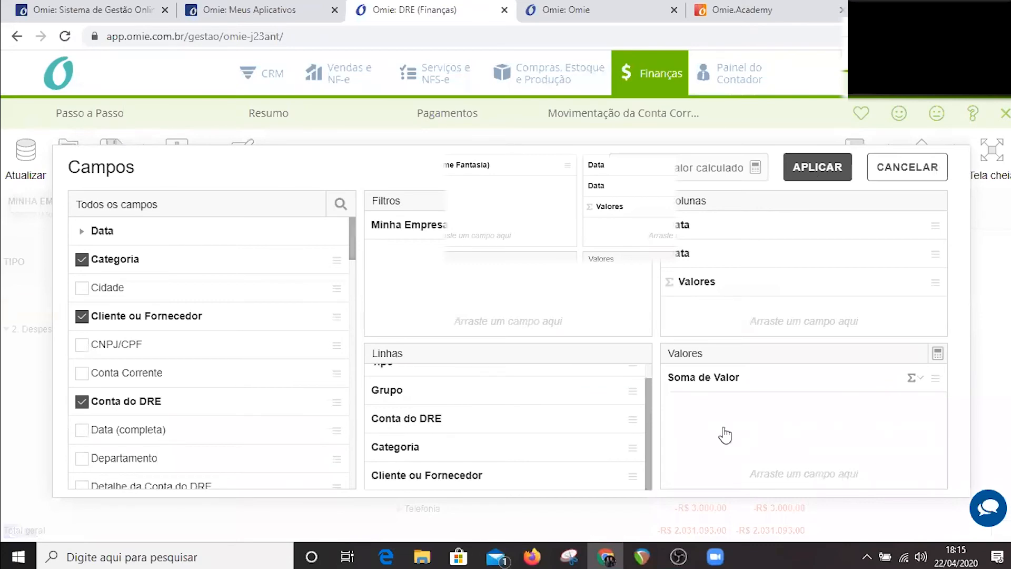
pyautogui.click(818, 167)
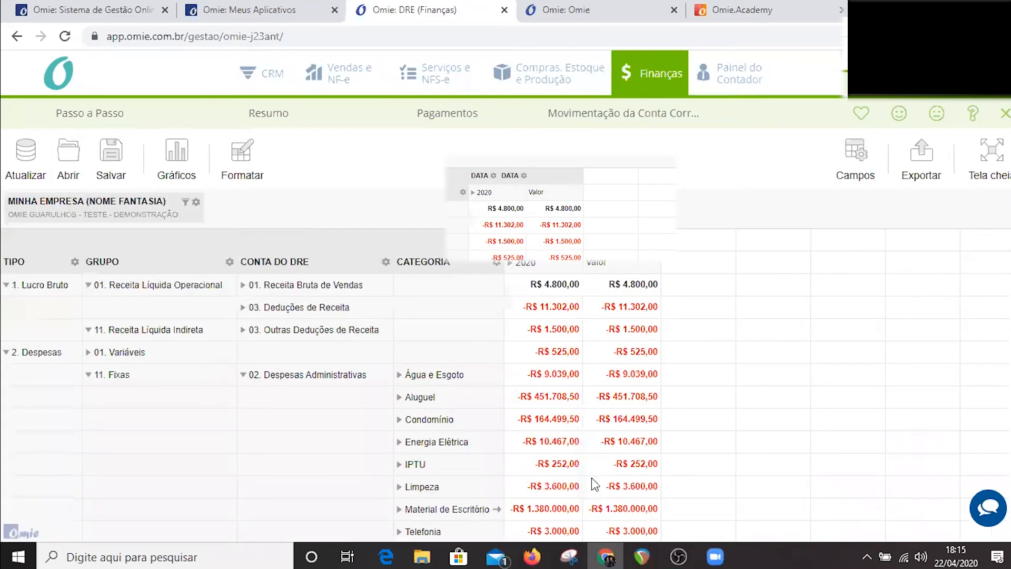
# Expand Material de Escritório by client or supplier and break the 2020 column down by month.
pyautogui.click(570, 517)
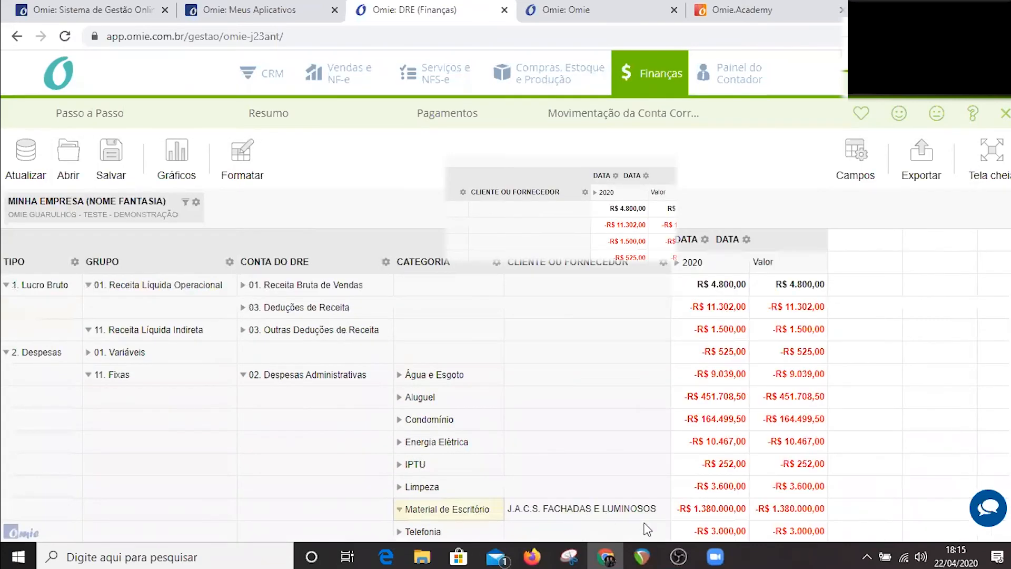
pyautogui.click(678, 262)
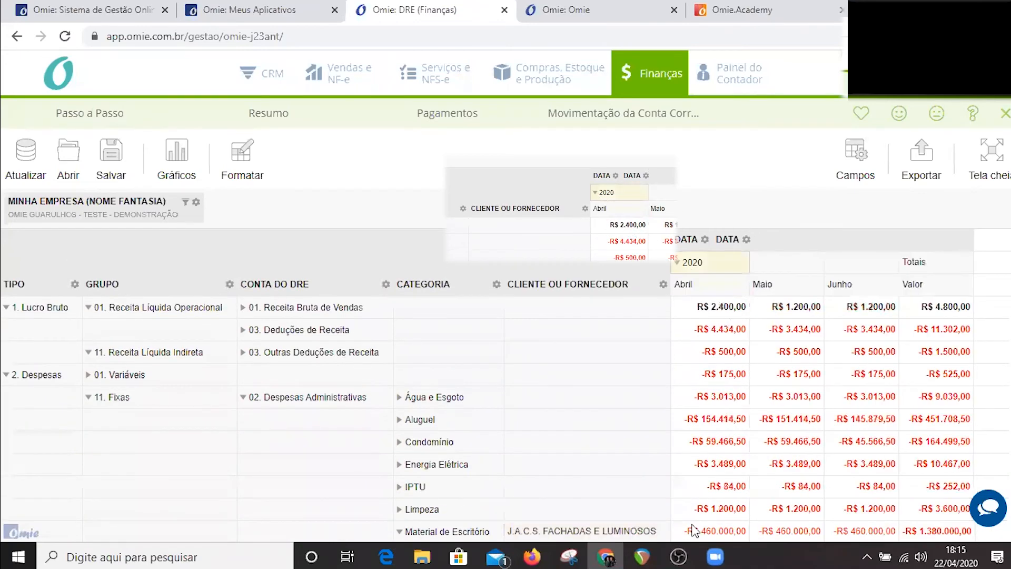
pyautogui.scroll(-2, 700, 505)
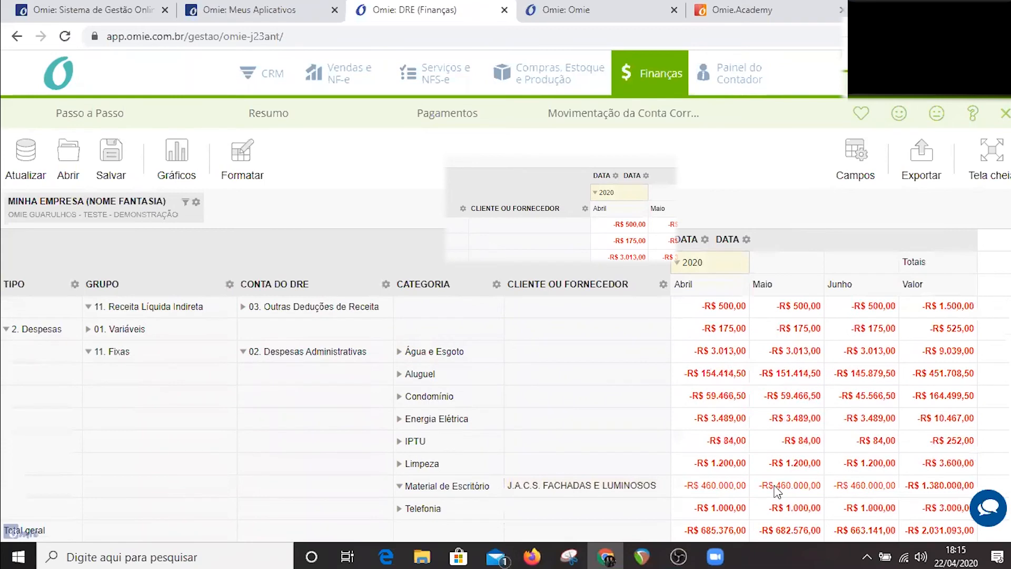
pyautogui.click(777, 489)
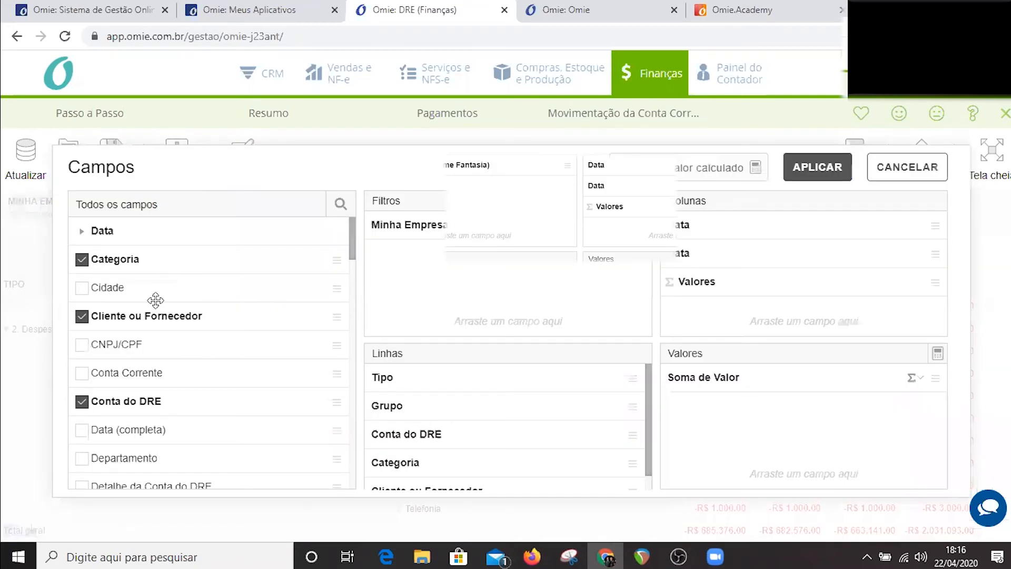
# Add the NF/CF field to the DRE report rows, apply the change and select the Abril amount for Material de Escritório.
pyautogui.scroll(-2, 155, 300)
pyautogui.scroll(-4, 140, 311)
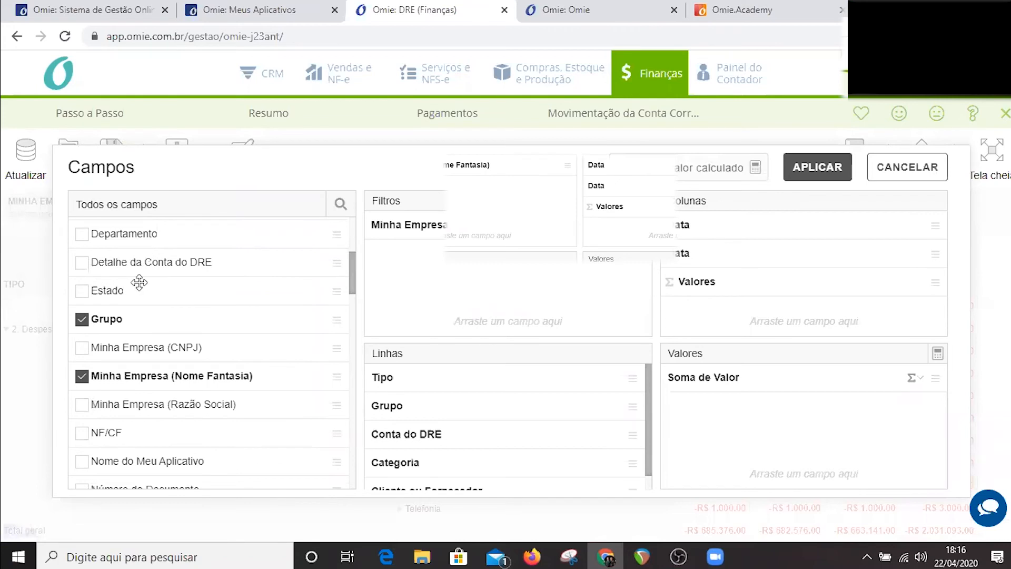
pyautogui.scroll(-4, 139, 282)
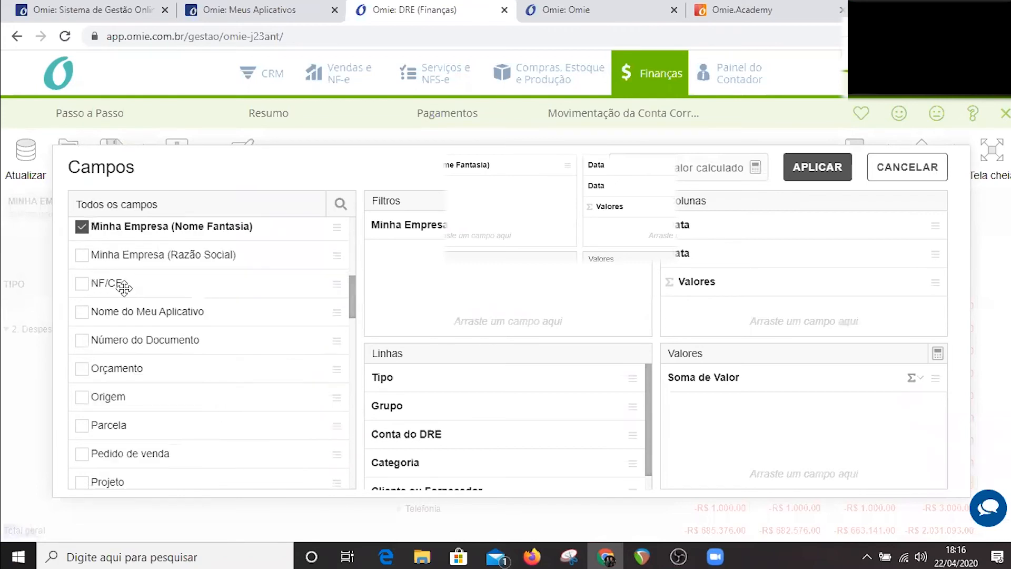
pyautogui.click(81, 284)
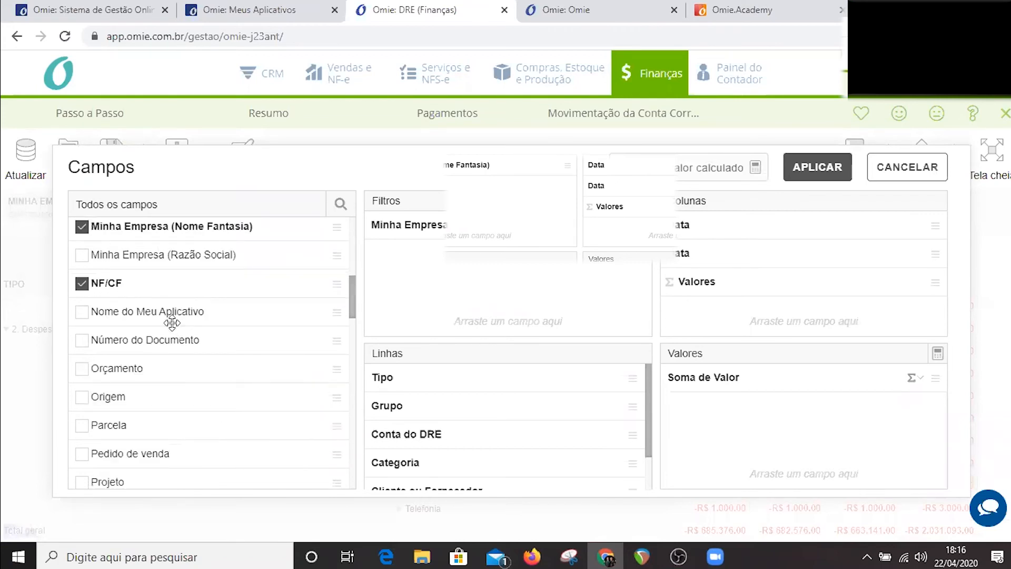
pyautogui.scroll(-3, 240, 341)
pyautogui.scroll(-2, 477, 377)
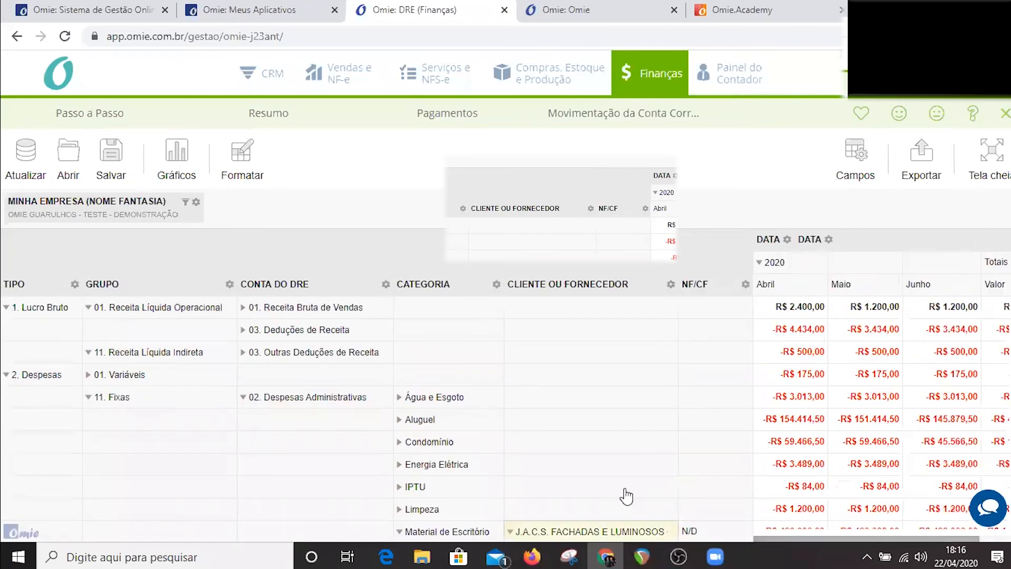
pyautogui.scroll(-1, 688, 478)
pyautogui.click(800, 476)
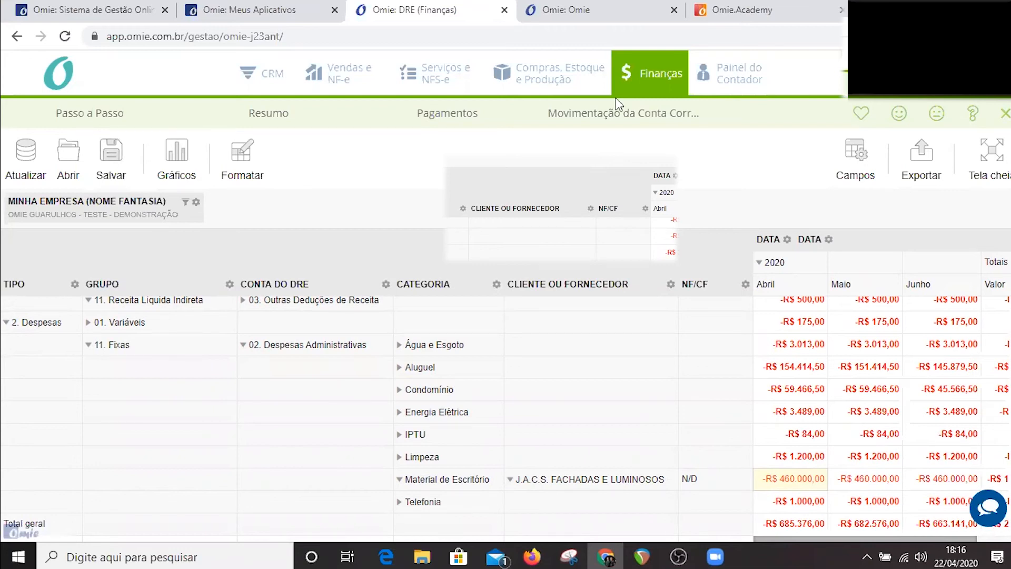
# Check the available chart types and collapse the DRE report to its Tipo rows and a single 2020 column.
pyautogui.click(638, 69)
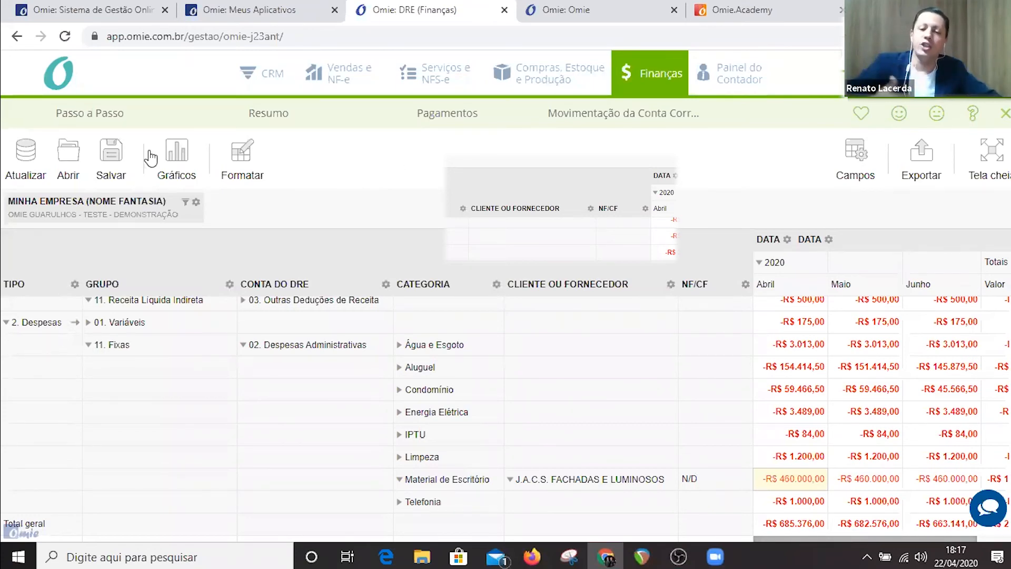
pyautogui.click(187, 161)
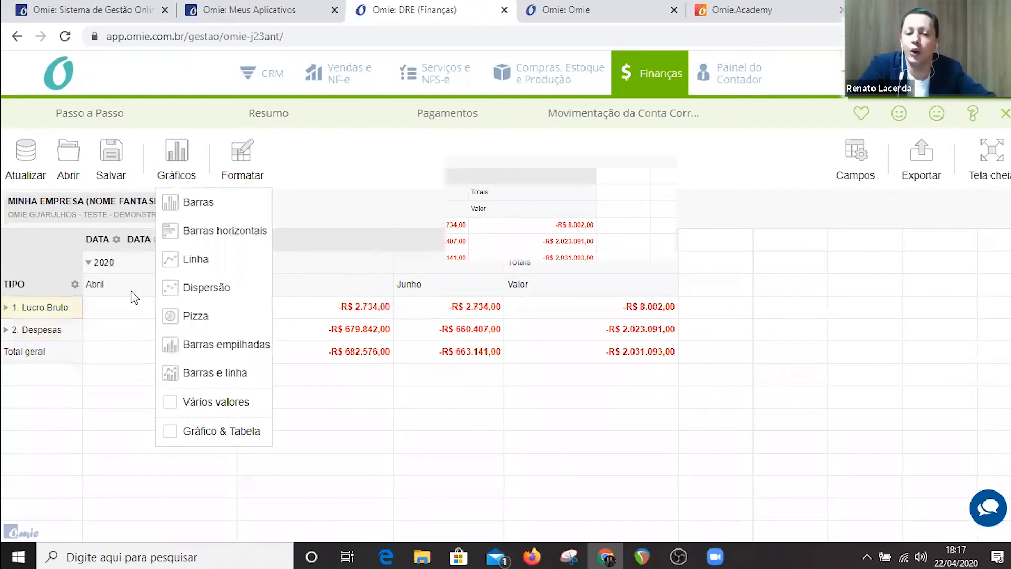
pyautogui.click(99, 266)
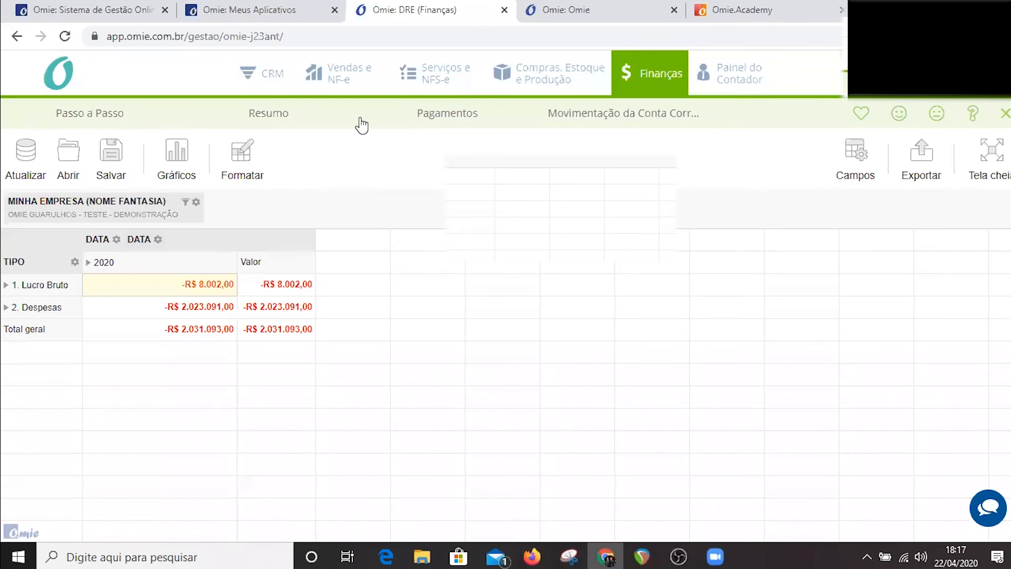
# Open the CRM opportunities board and move the 100.000,00 mentoria opportunity from 01 Prospect to 03 Reunião.
pyautogui.click(257, 81)
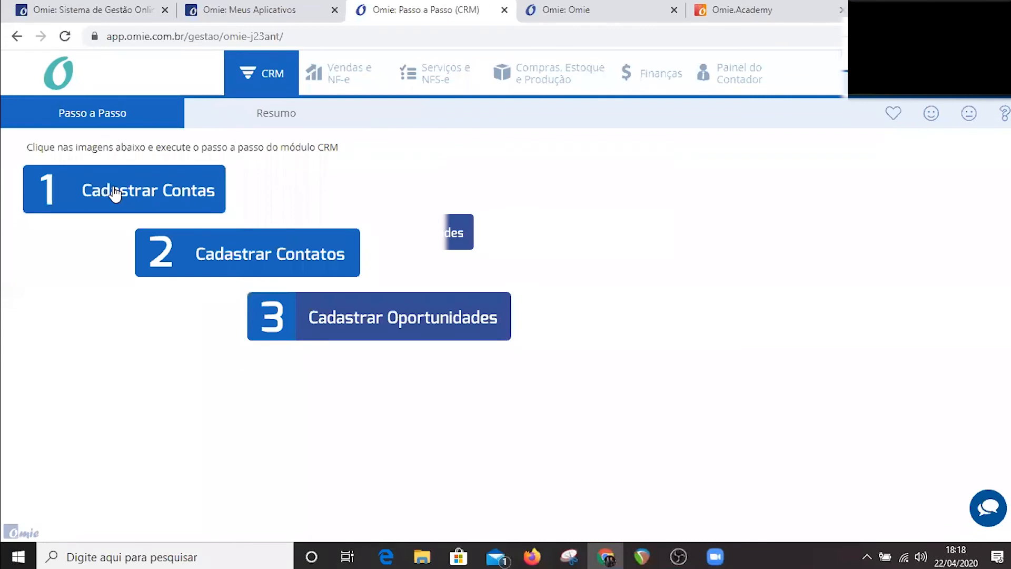
pyautogui.click(387, 325)
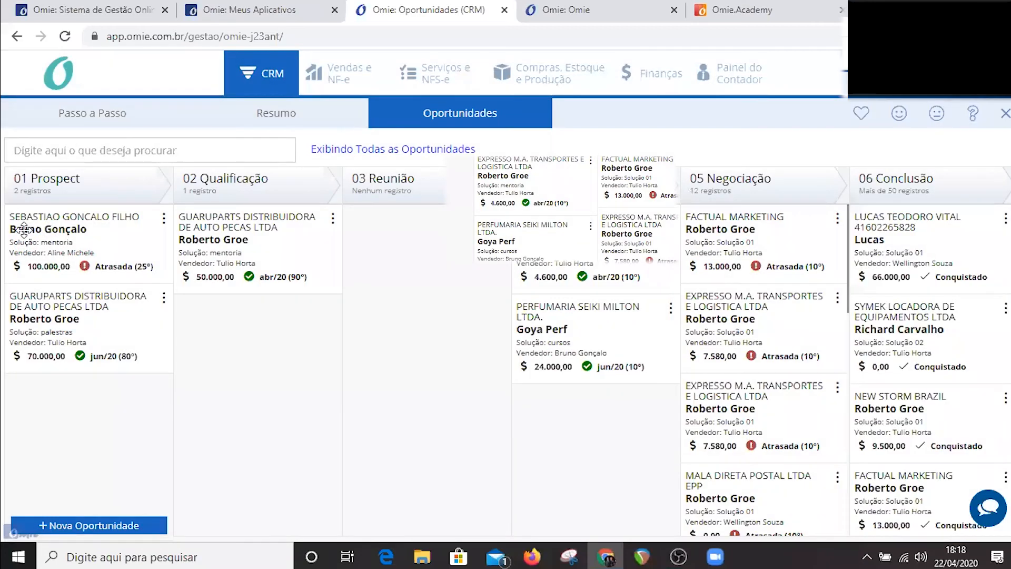
pyautogui.moveTo(42, 230); pyautogui.dragTo(440, 328)
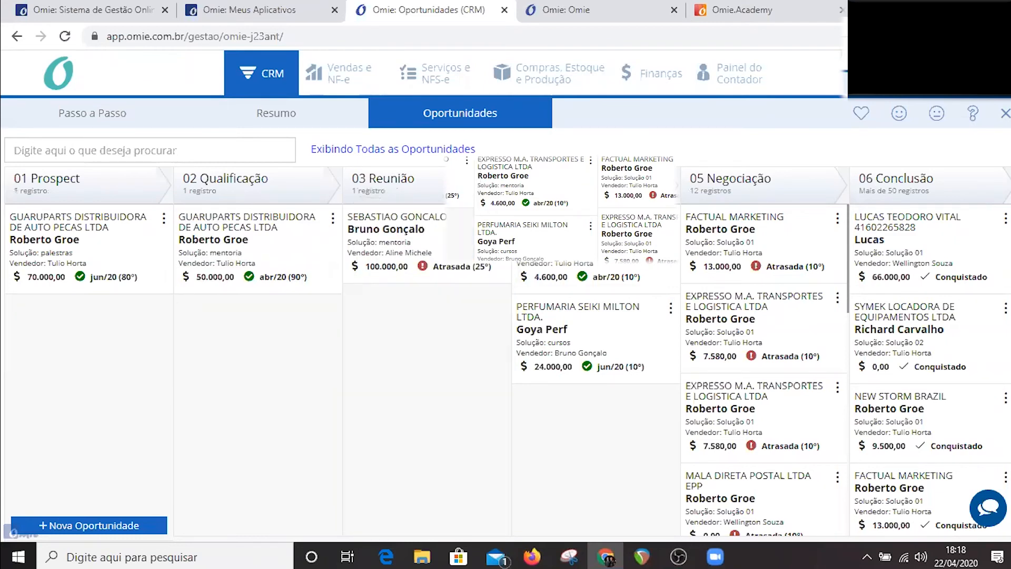
pyautogui.click(590, 165)
# Open the mentoria opportunity in 03 Reunião and review its Origem options, Ticket, Previsão e Temperatura and Tarefas.
pyautogui.doubleClick(407, 227)
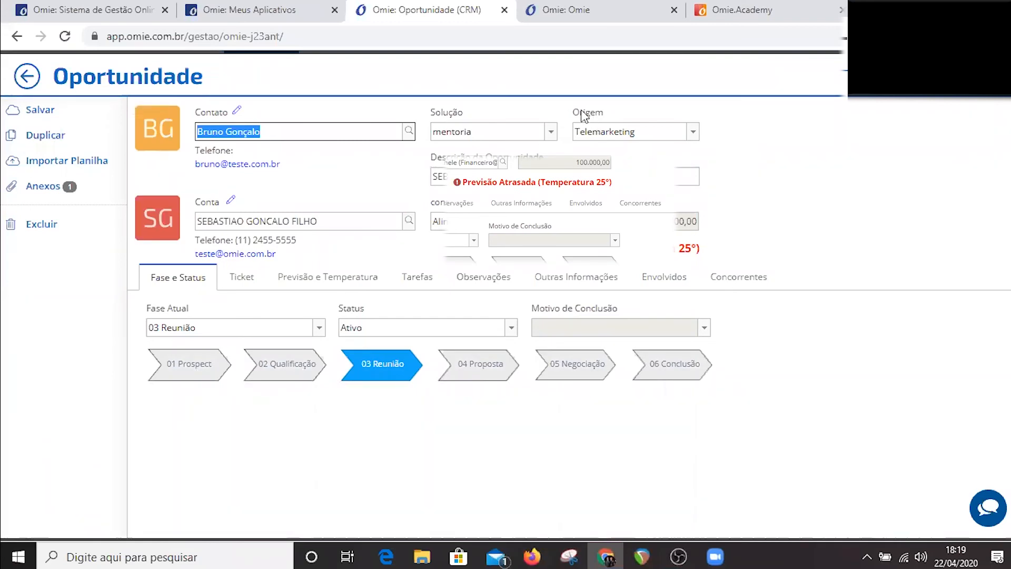
pyautogui.click(693, 131)
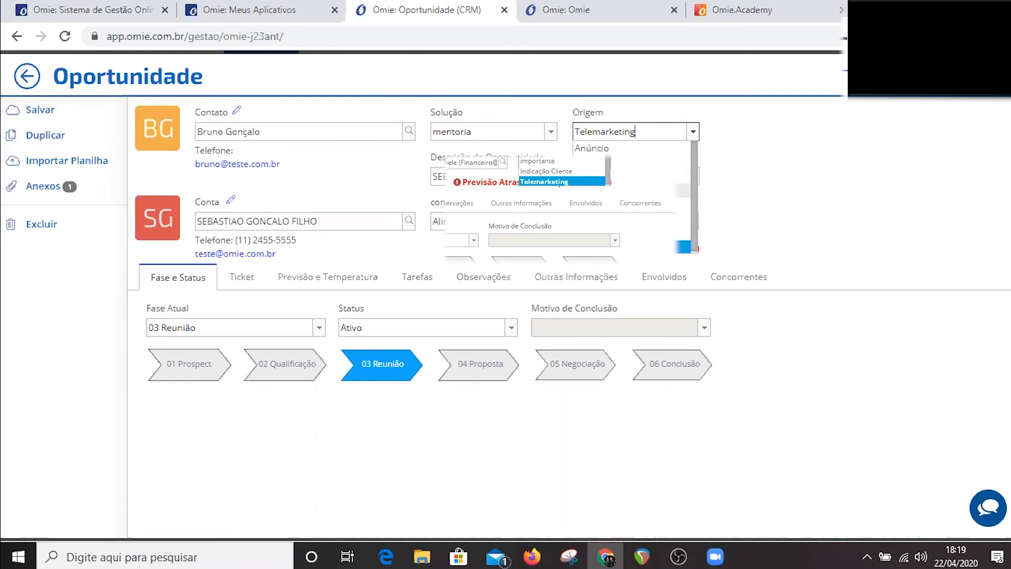
pyautogui.click(446, 183)
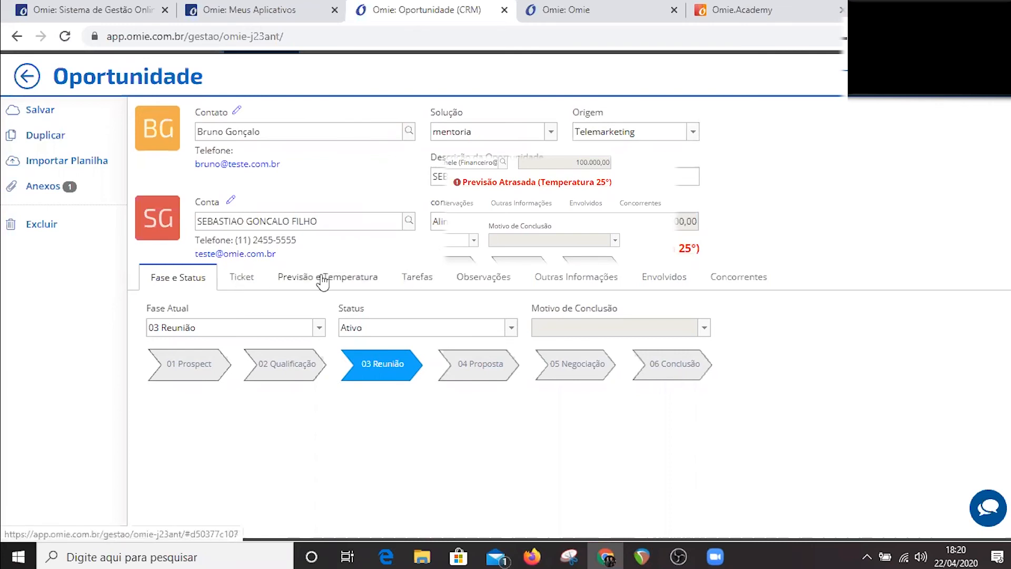
pyautogui.click(242, 277)
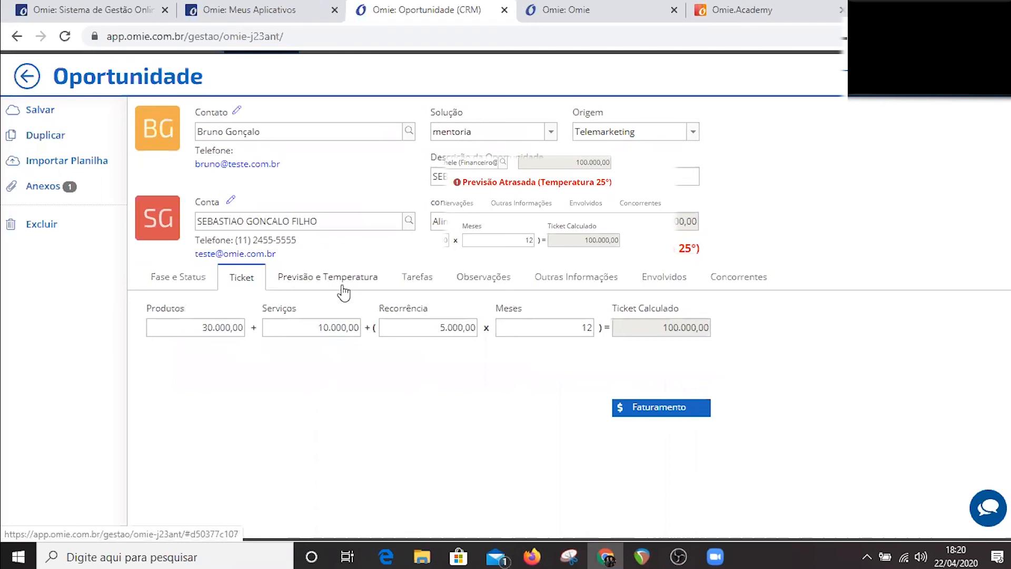
pyautogui.click(341, 282)
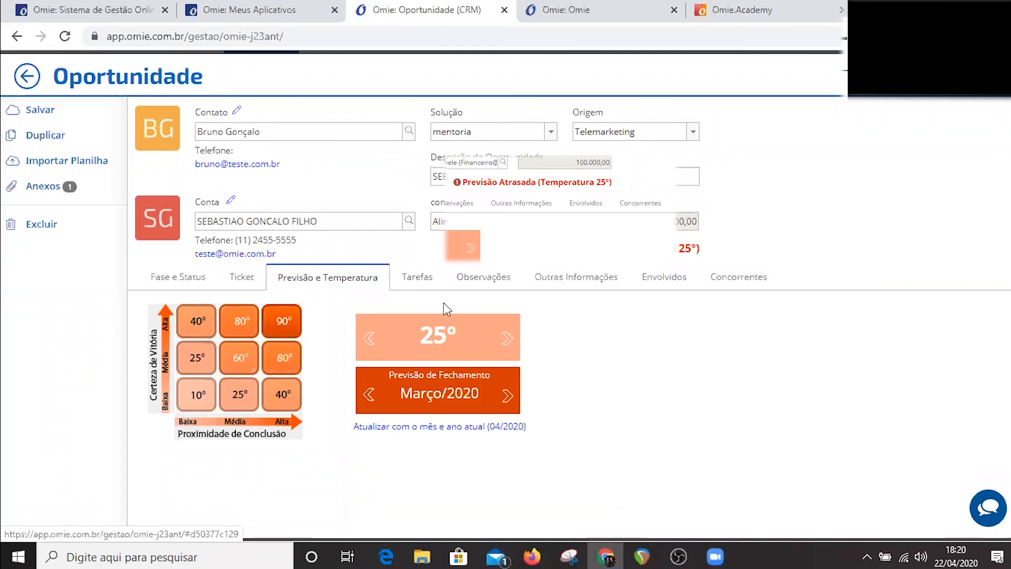
pyautogui.click(418, 284)
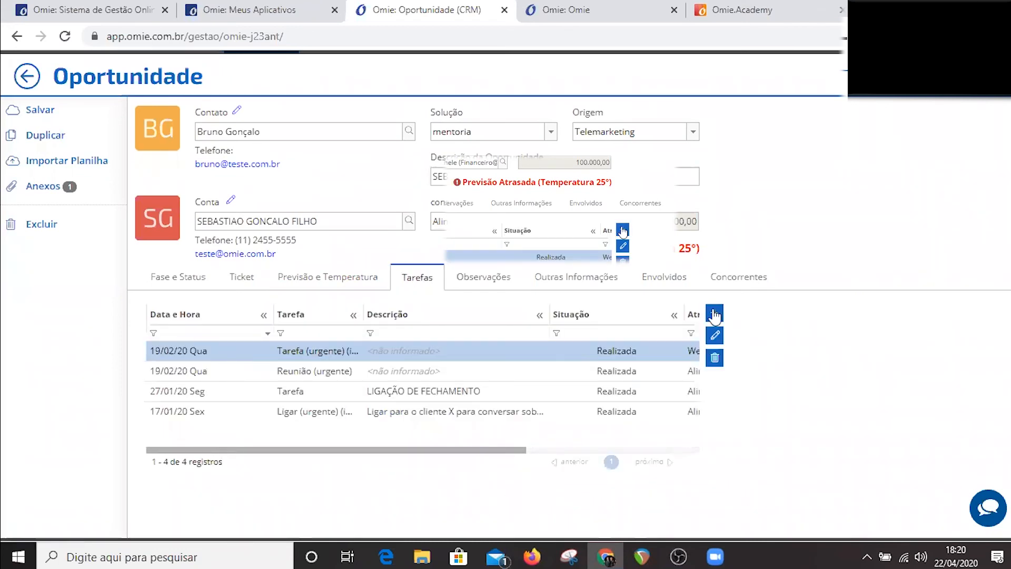
# Open a new task form for the opportunity, view its description and assigned-user fields, and leave without saving.
pyautogui.click(713, 311)
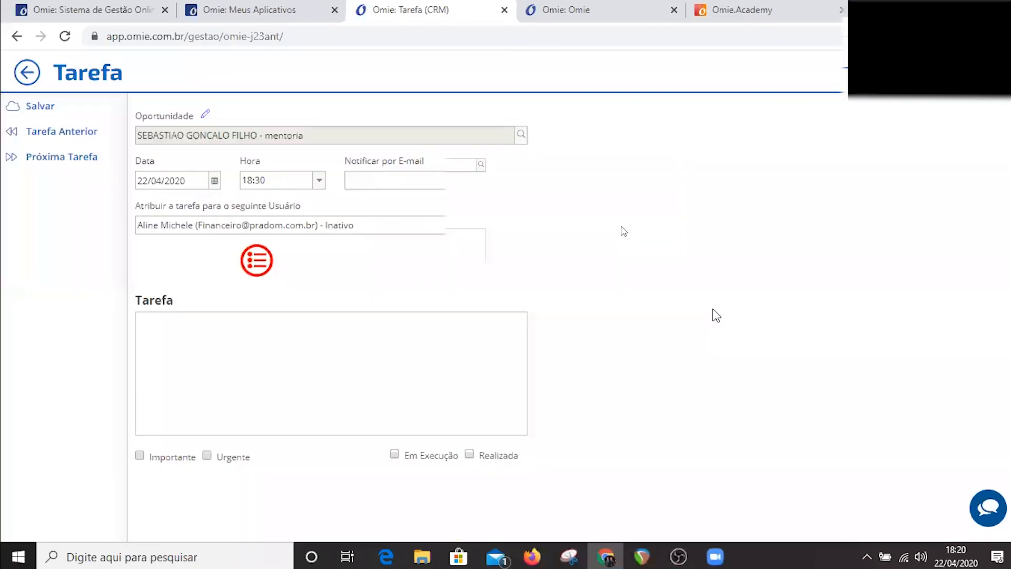
pyautogui.click(207, 371)
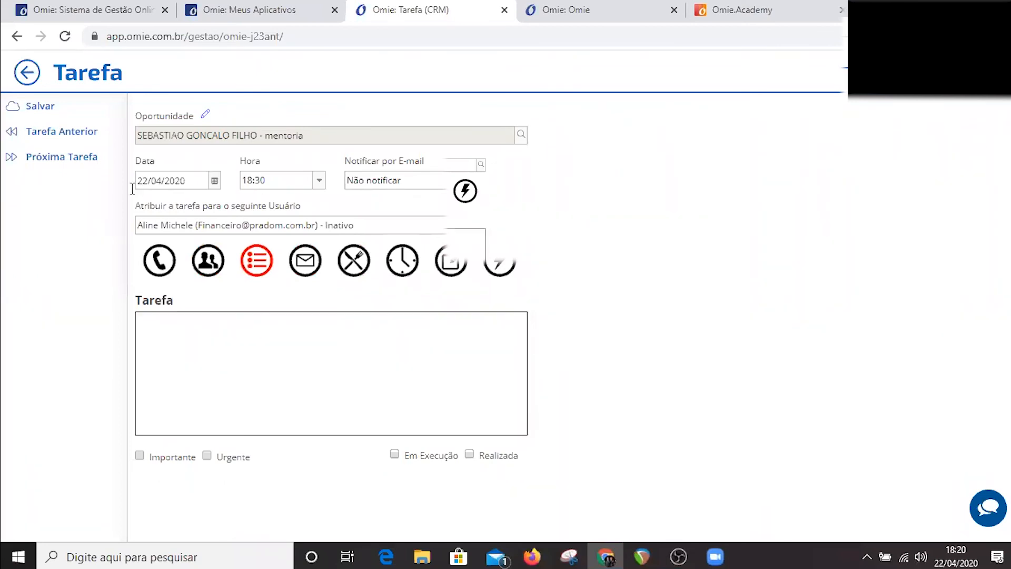
pyautogui.click(159, 221)
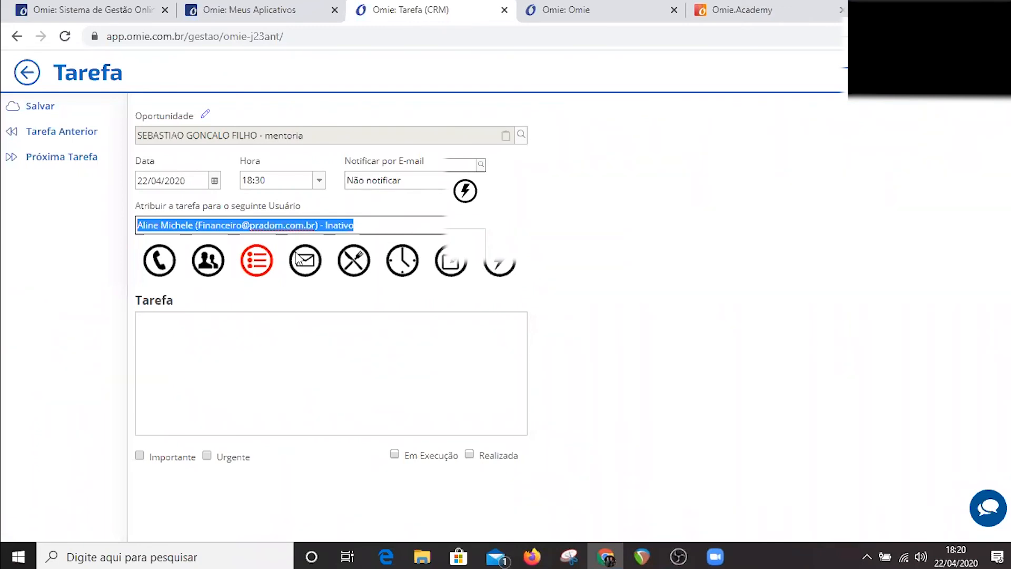
pyautogui.click(32, 73)
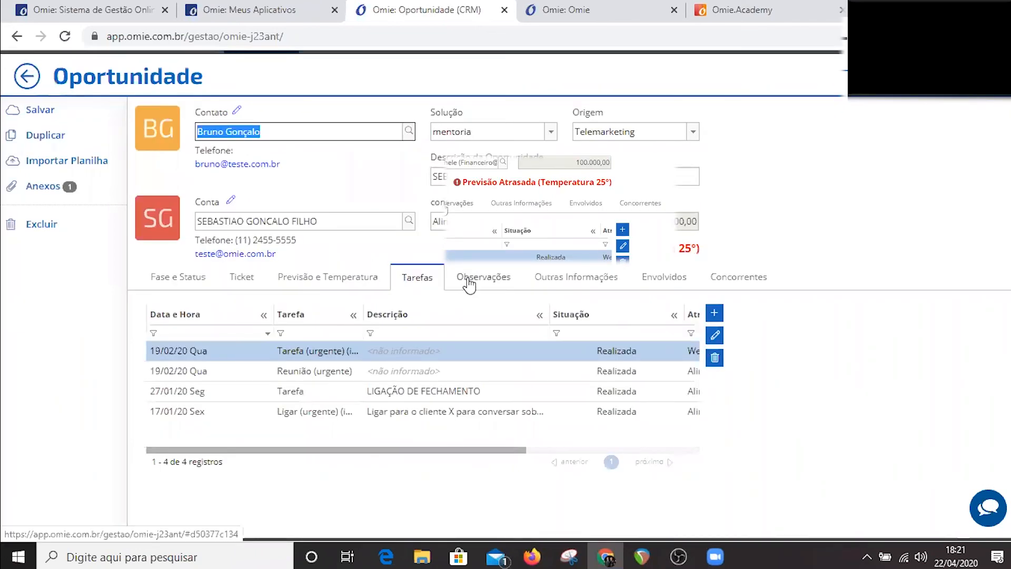
# Review the opportunity's Observações, Outras Informações and Envolvidos sections.
pyautogui.click(468, 285)
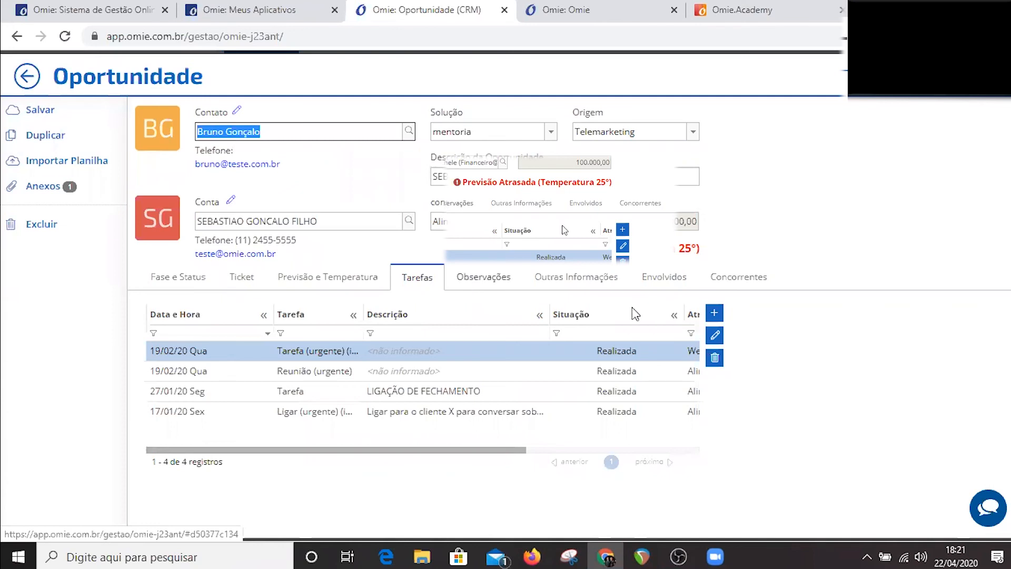
pyautogui.click(533, 279)
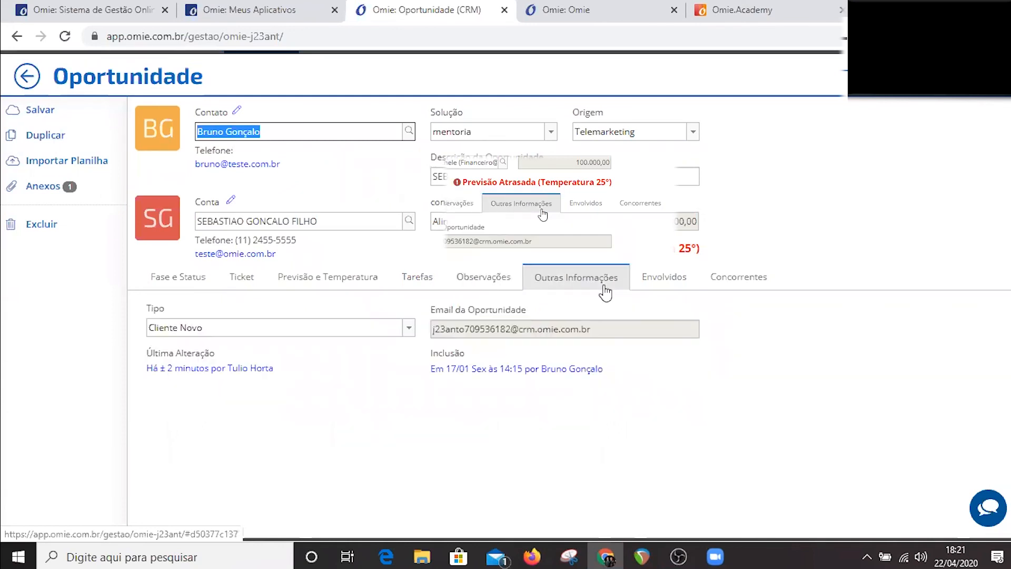
pyautogui.click(653, 288)
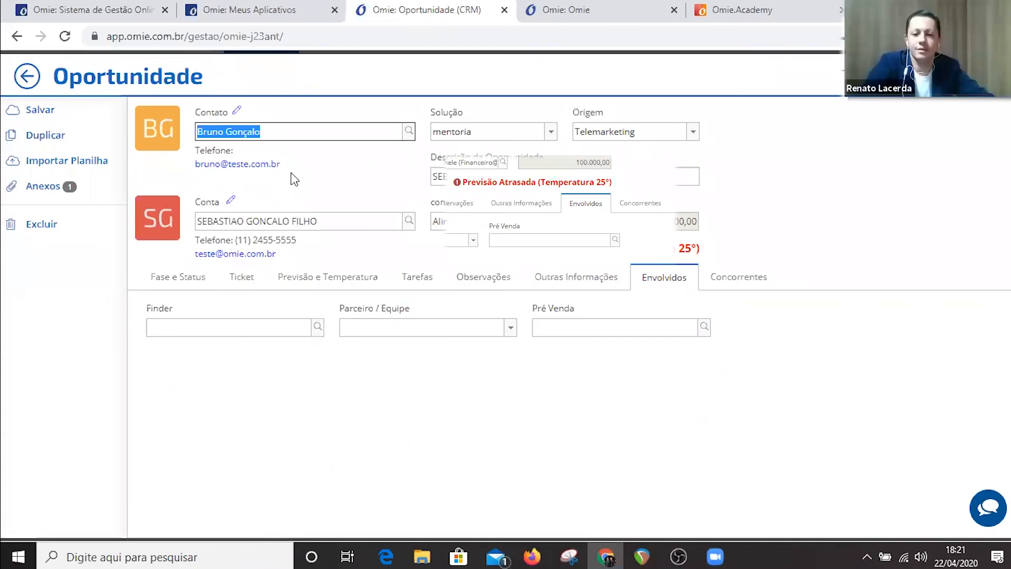
# Return to the opportunities board and open the CRM Resumo.
pyautogui.click(23, 78)
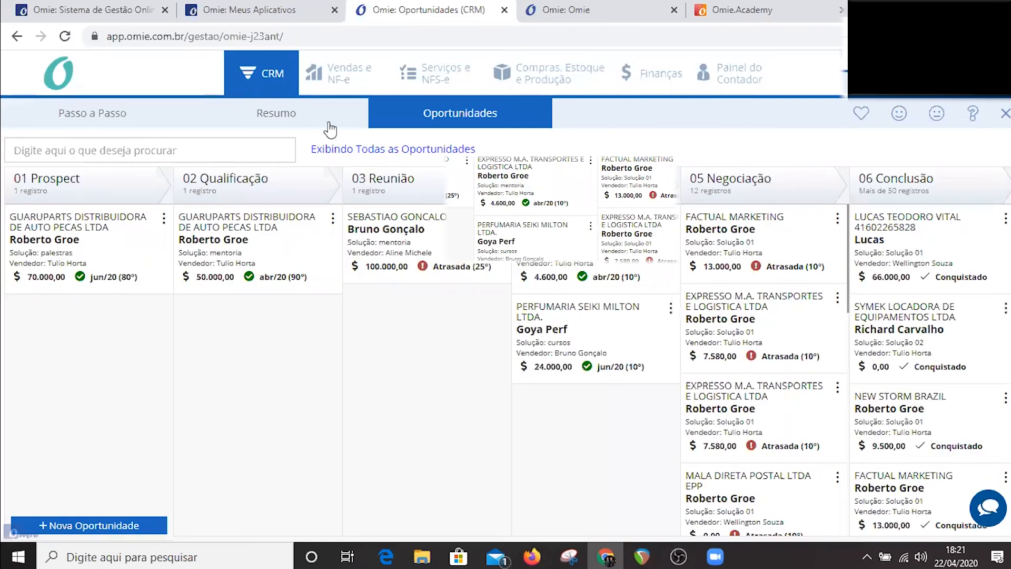
pyautogui.click(276, 113)
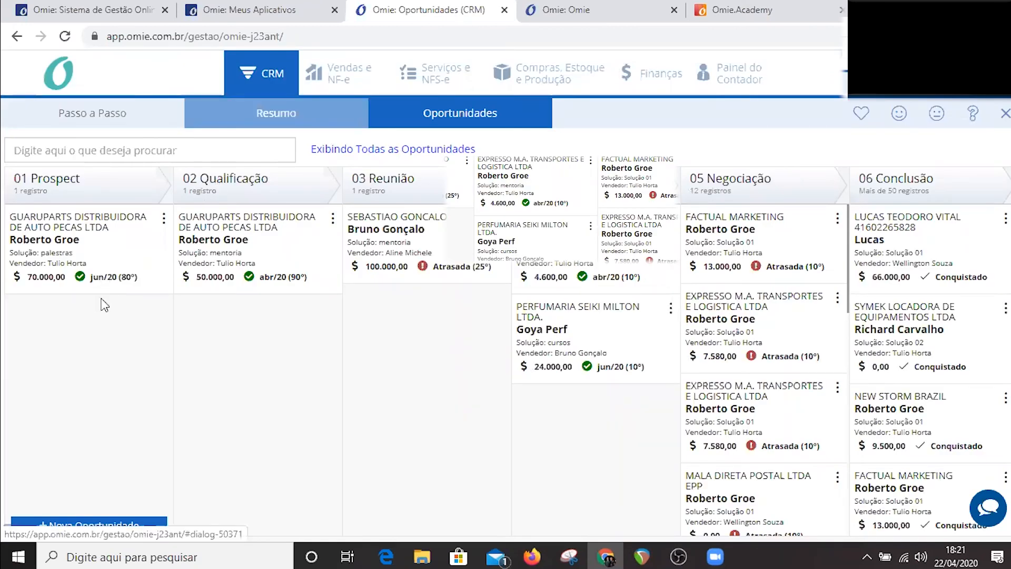